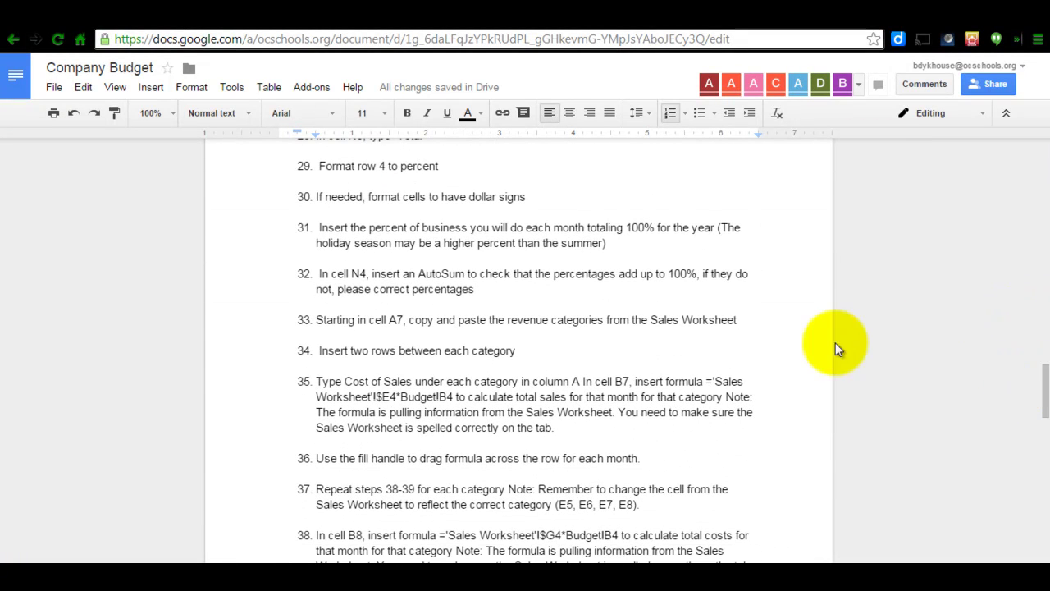
Switch to the Budget Template spreadsheet and copy the five category items in A4:A8 of the Sales Worksheet.
left_click(317, 320)
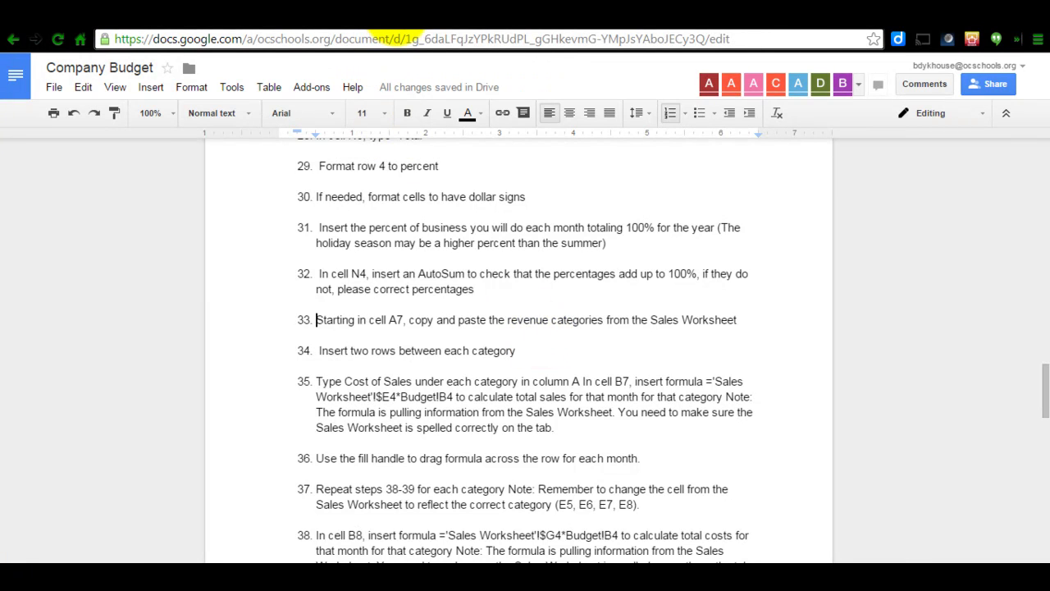
left_click(385, 23)
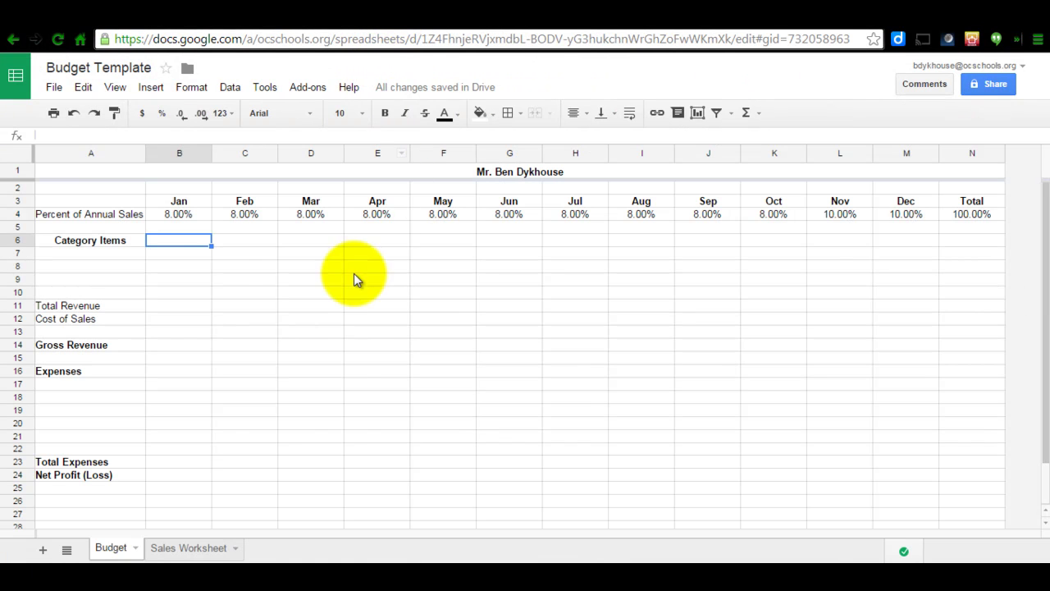
left_click(113, 249)
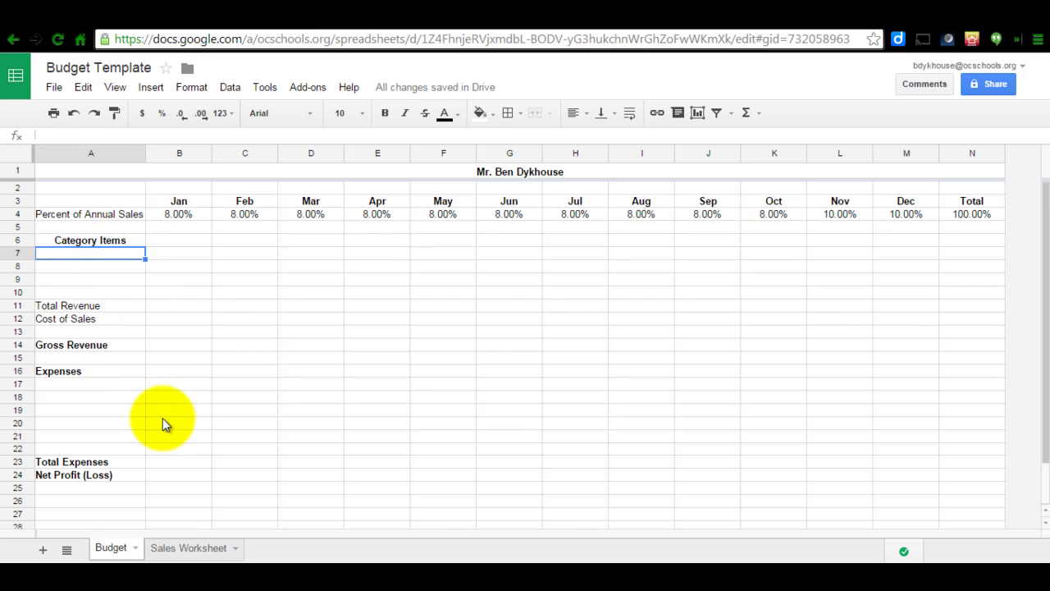
left_click(197, 554)
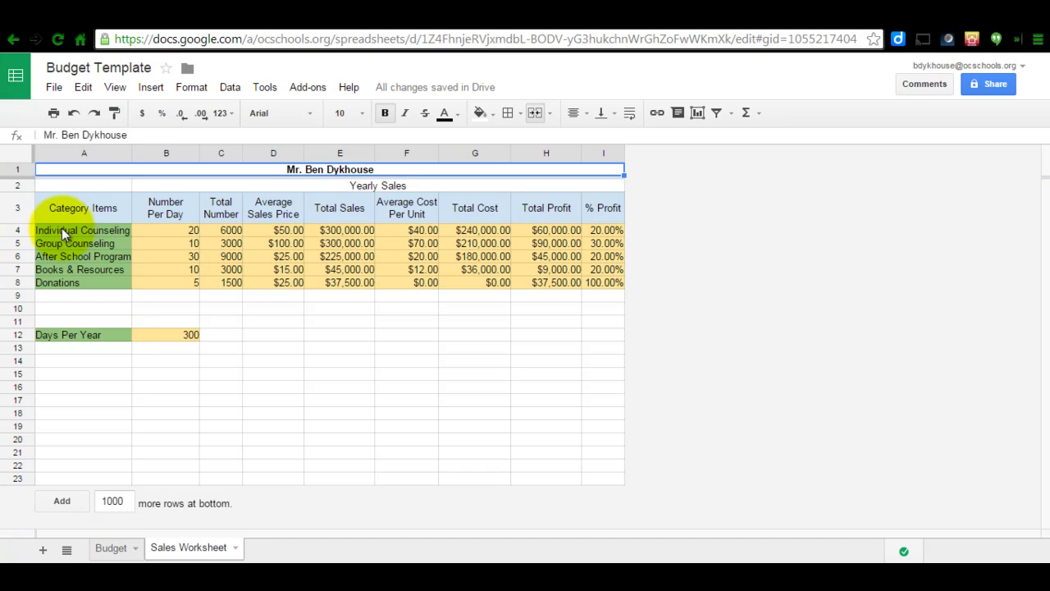
left_click_drag(61, 228, 96, 278)
key("ctrl+c")
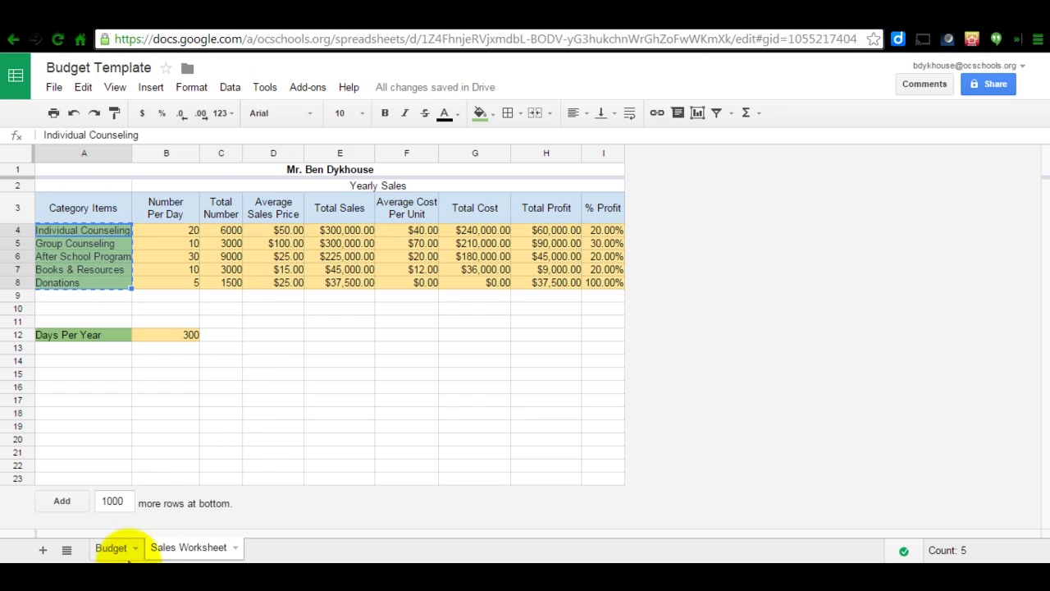
On the Budget sheet, insert one row below row 7 and paste the copied categories starting in A7.
left_click(112, 548)
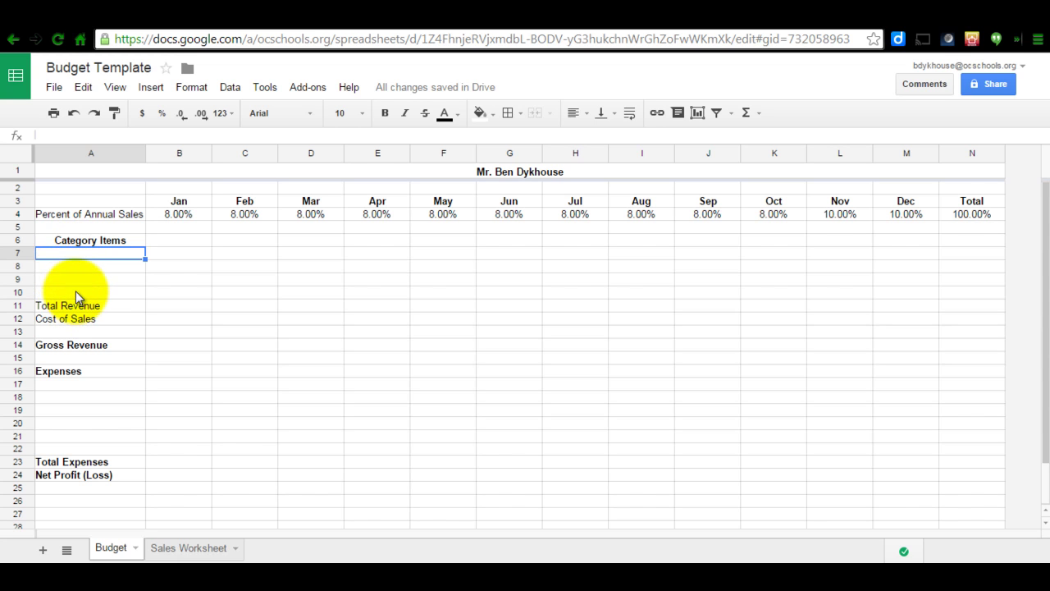
left_click(153, 90)
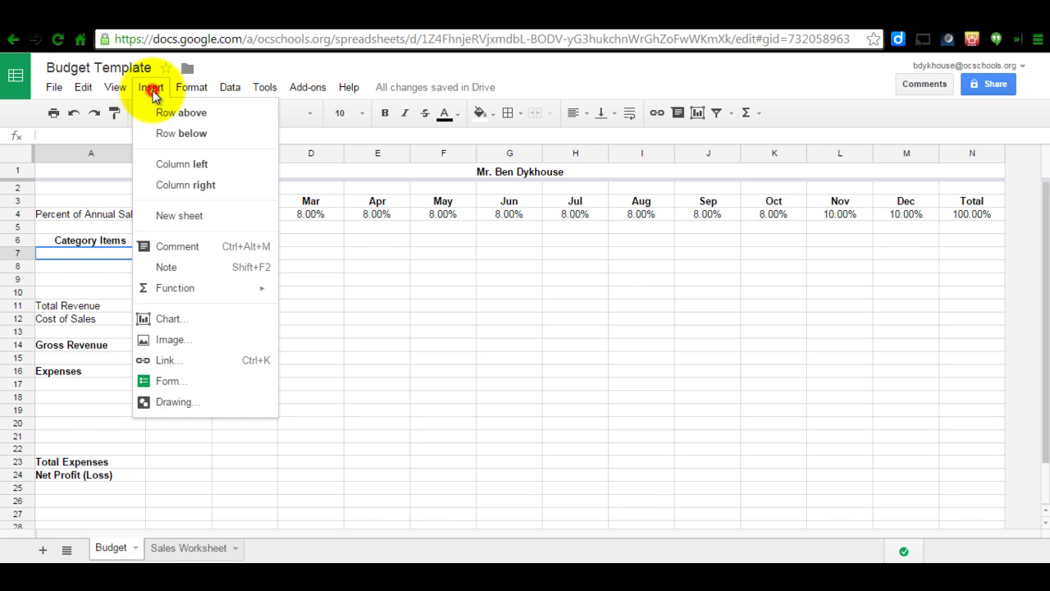
left_click(162, 135)
left_click(128, 253)
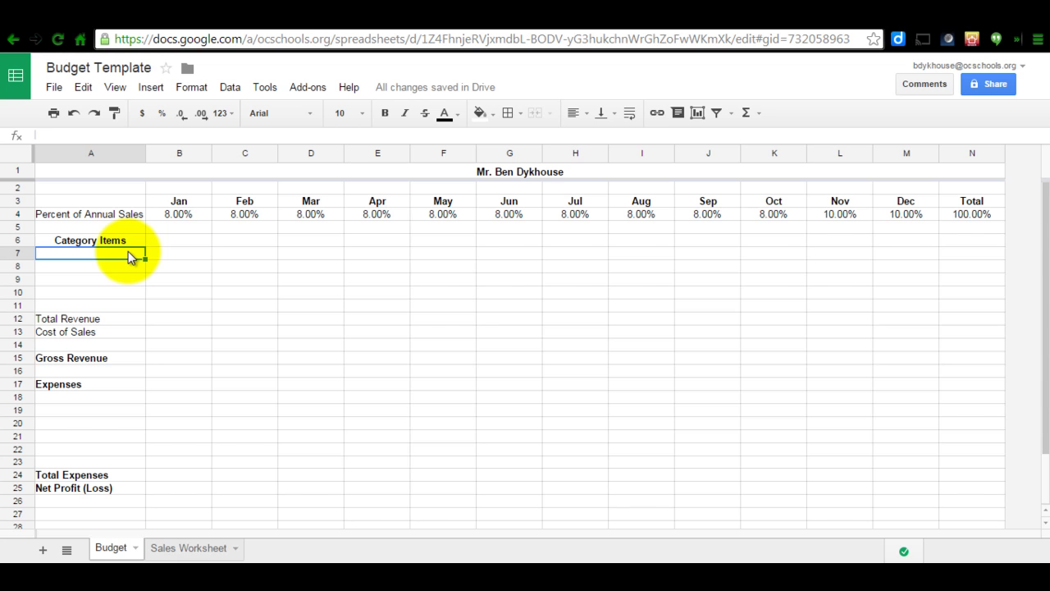
key("ctrl+v")
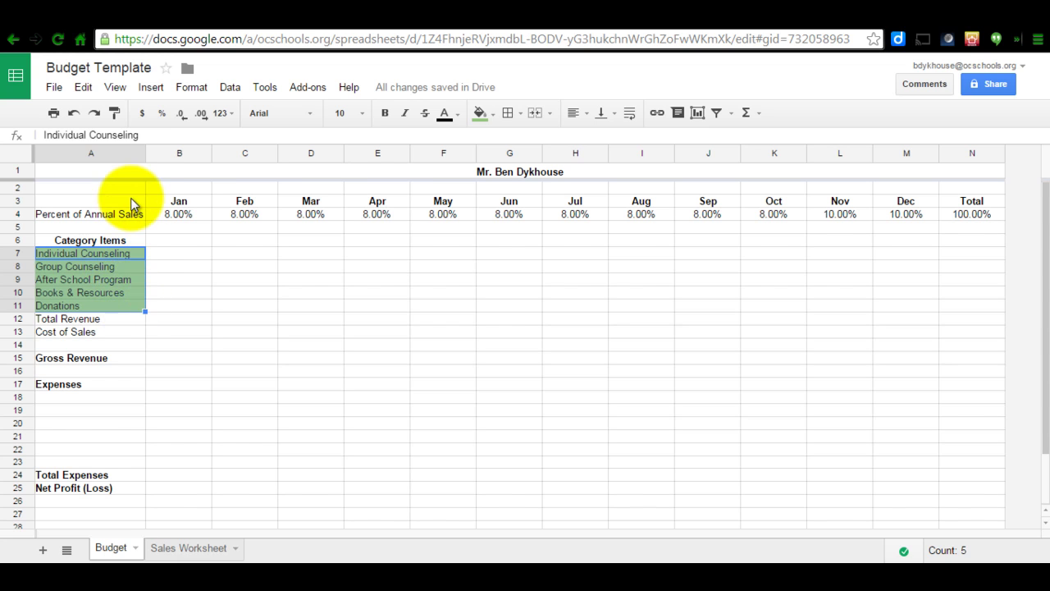
Change the fill color of the pasted category cells A7:A11 to white.
left_click(495, 113)
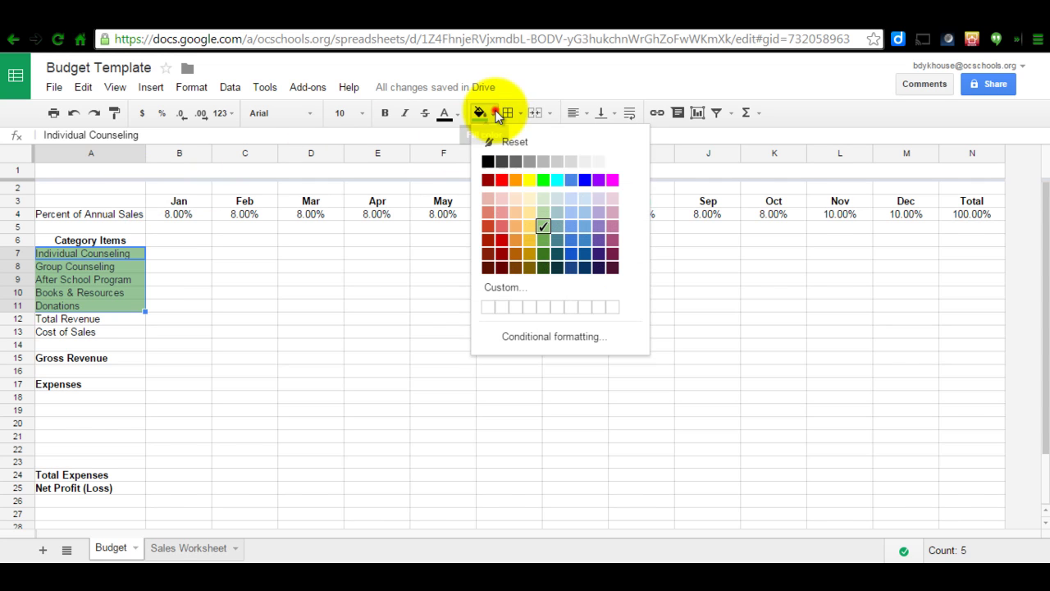
left_click(613, 160)
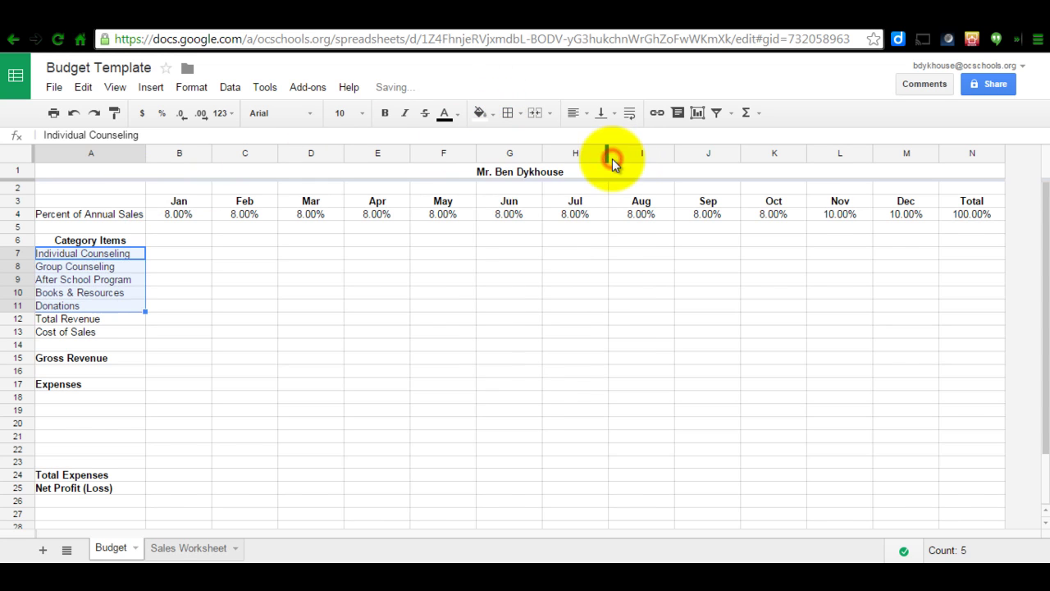
left_click(246, 280)
left_click(109, 254)
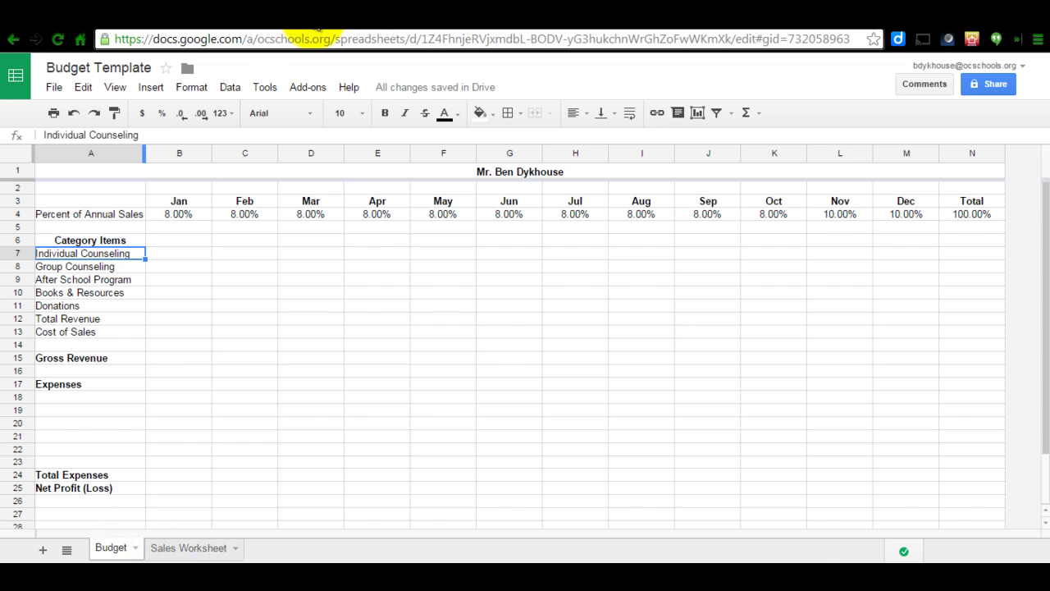
Check instruction 34 in the Company Budget document, then insert two blank rows below Individual Counseling on the Budget sheet.
left_click(265, 13)
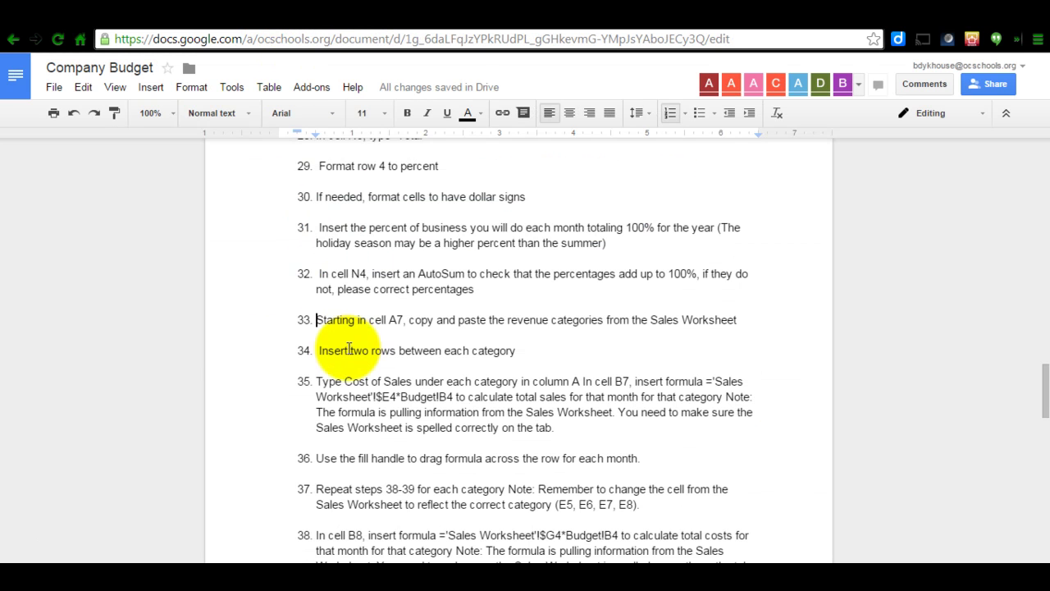
left_click_drag(316, 351, 525, 353)
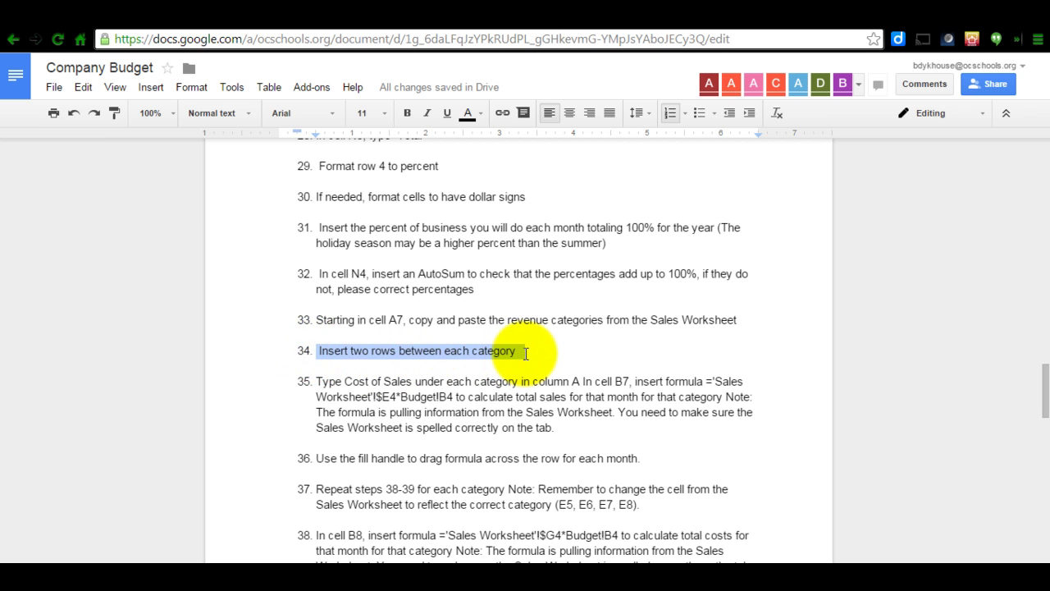
left_click(525, 352)
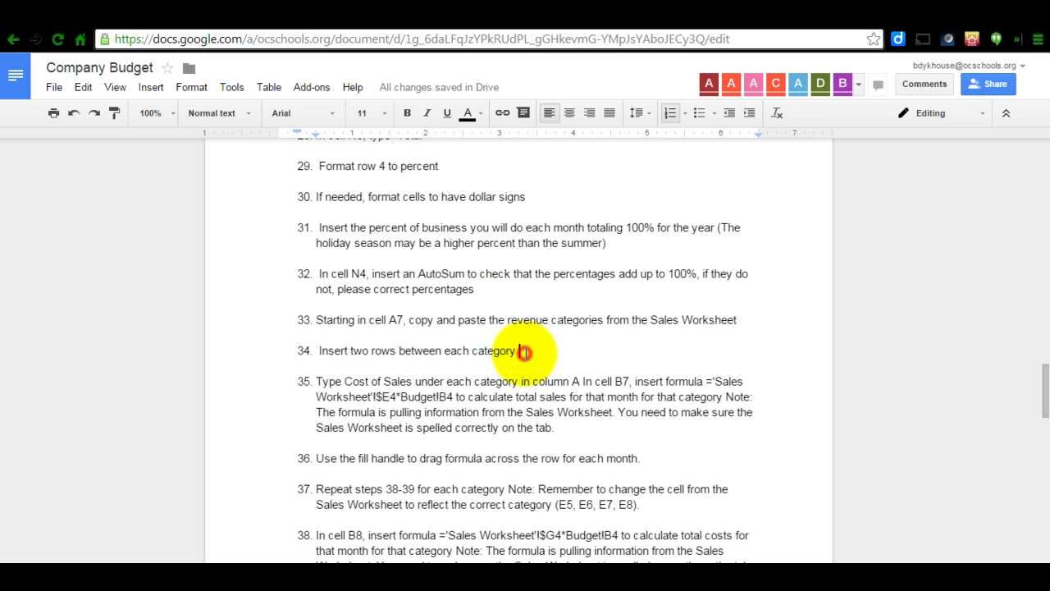
left_click(385, 11)
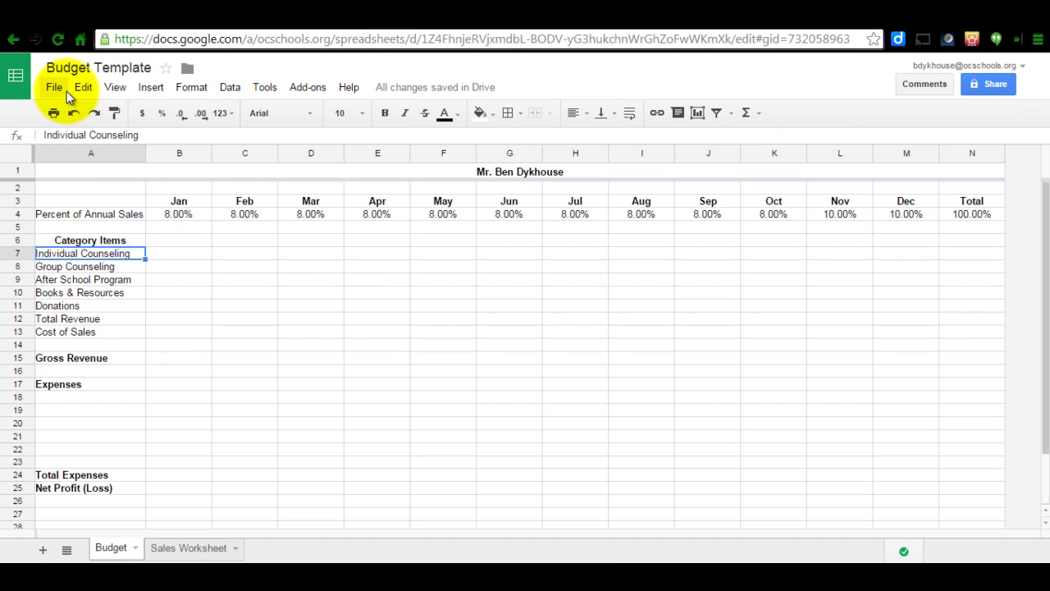
left_click(159, 85)
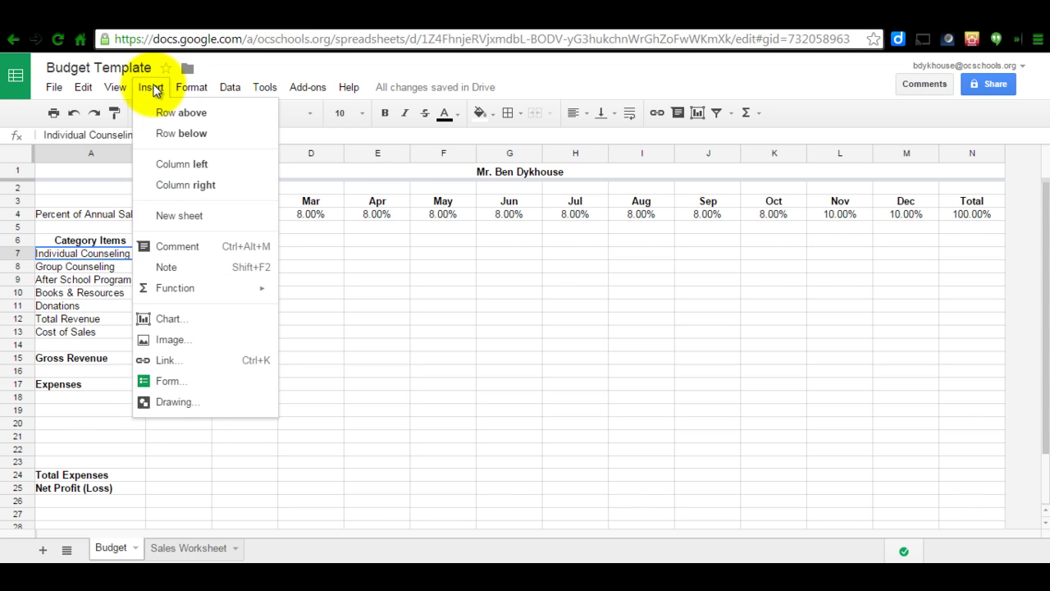
left_click(174, 133)
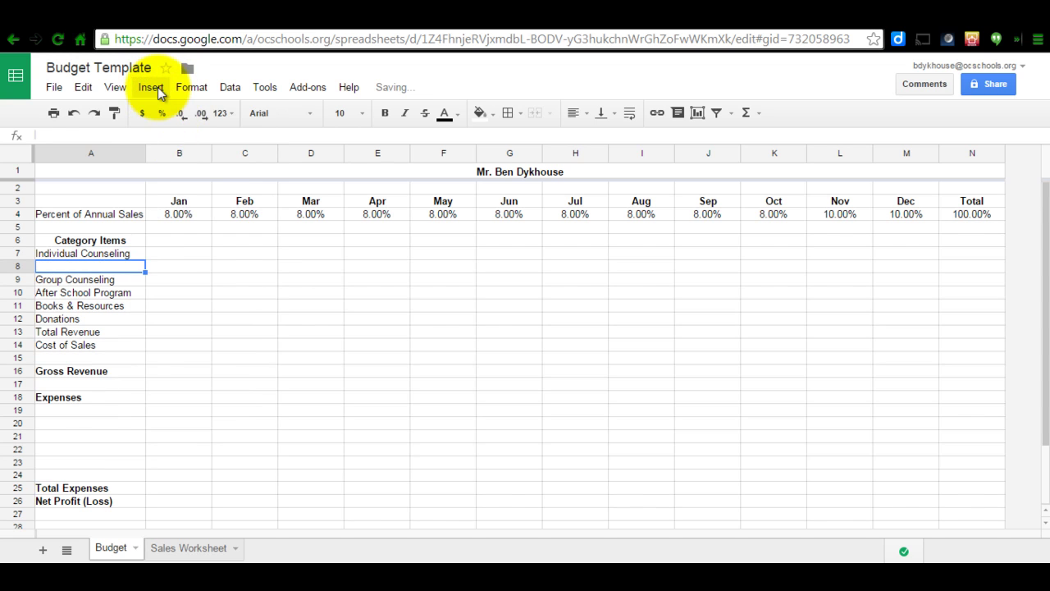
left_click(152, 87)
left_click(168, 132)
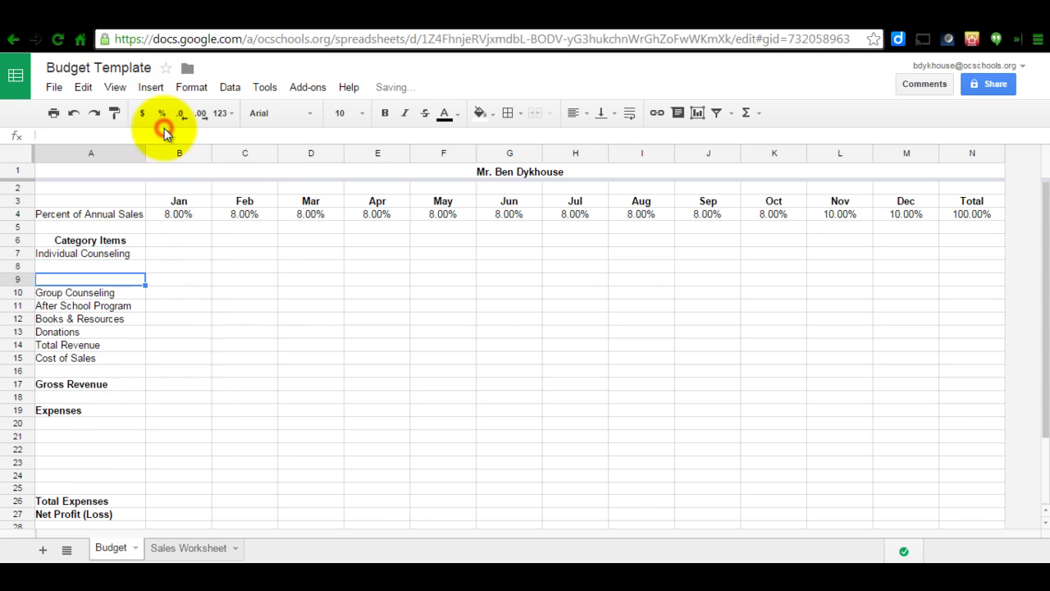
Insert two blank rows below Group Counseling in the category list.
left_click(94, 295)
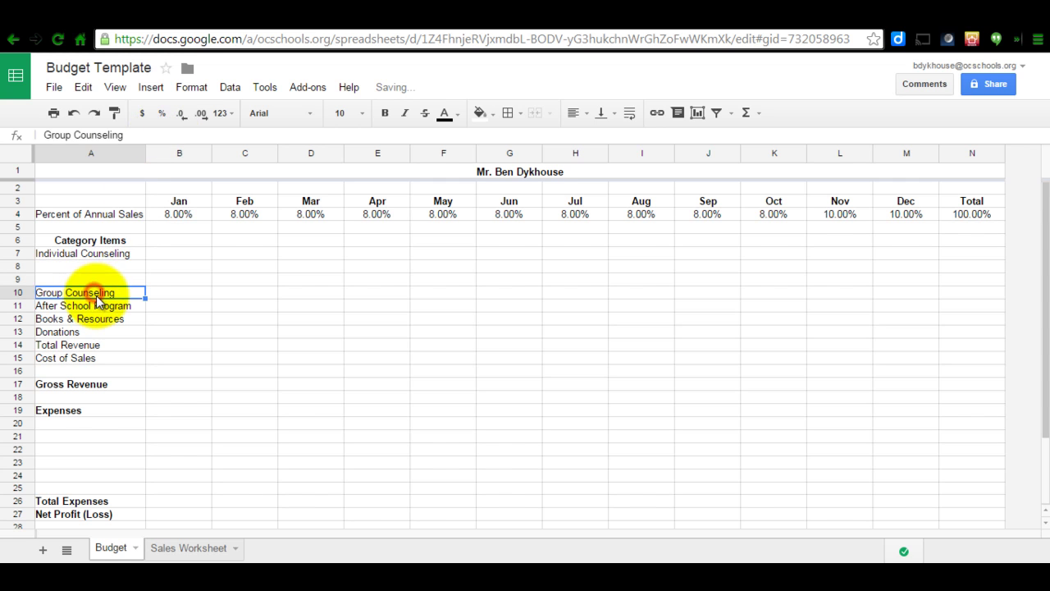
left_click(156, 87)
left_click(167, 132)
left_click(153, 88)
left_click(164, 132)
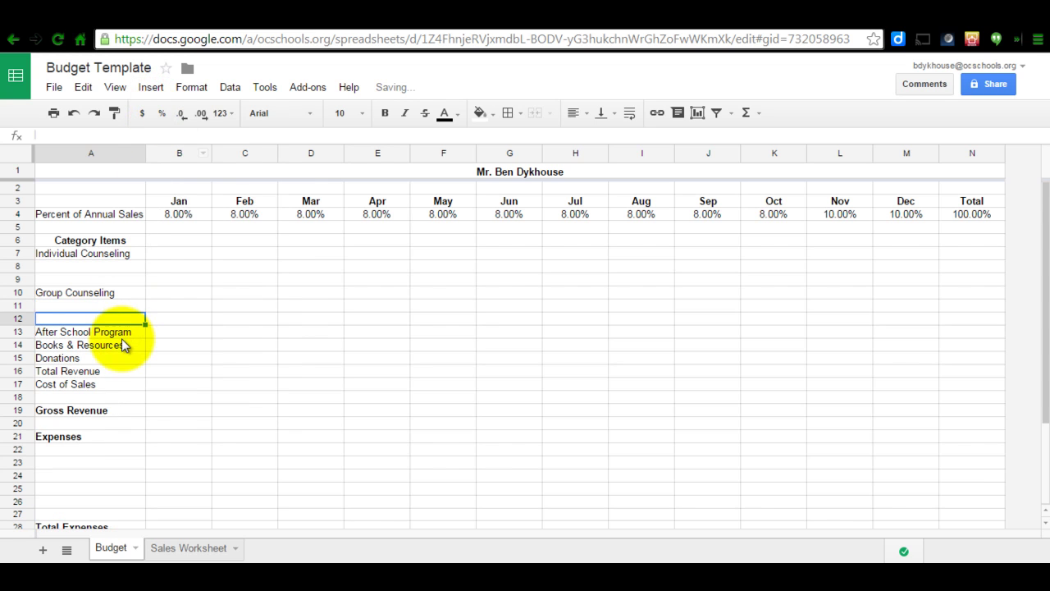
Insert two blank rows below After School Program in the category list.
left_click(121, 332)
left_click(151, 87)
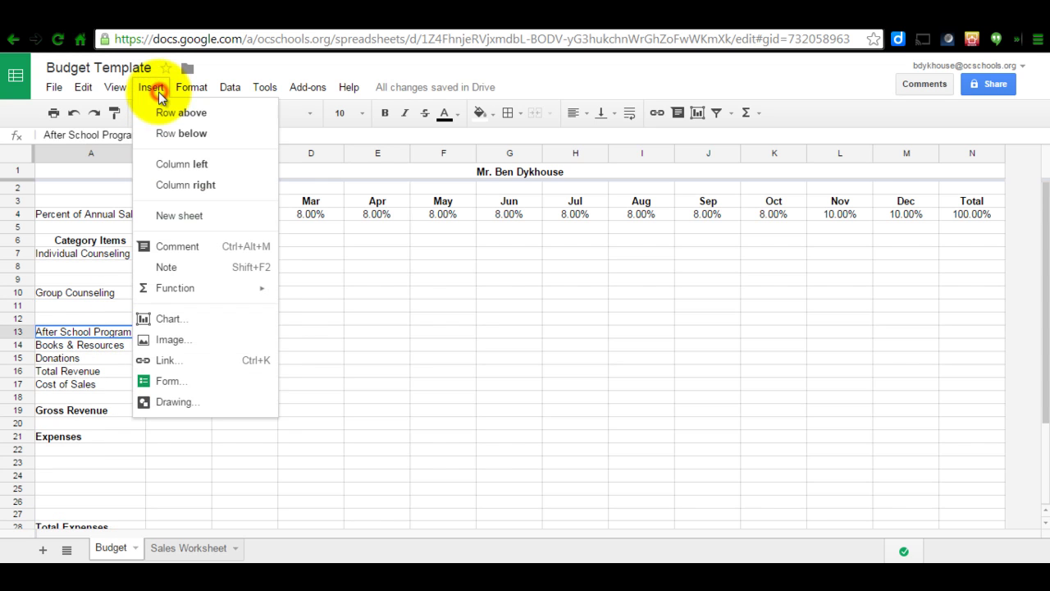
left_click(171, 134)
left_click(151, 87)
left_click(169, 134)
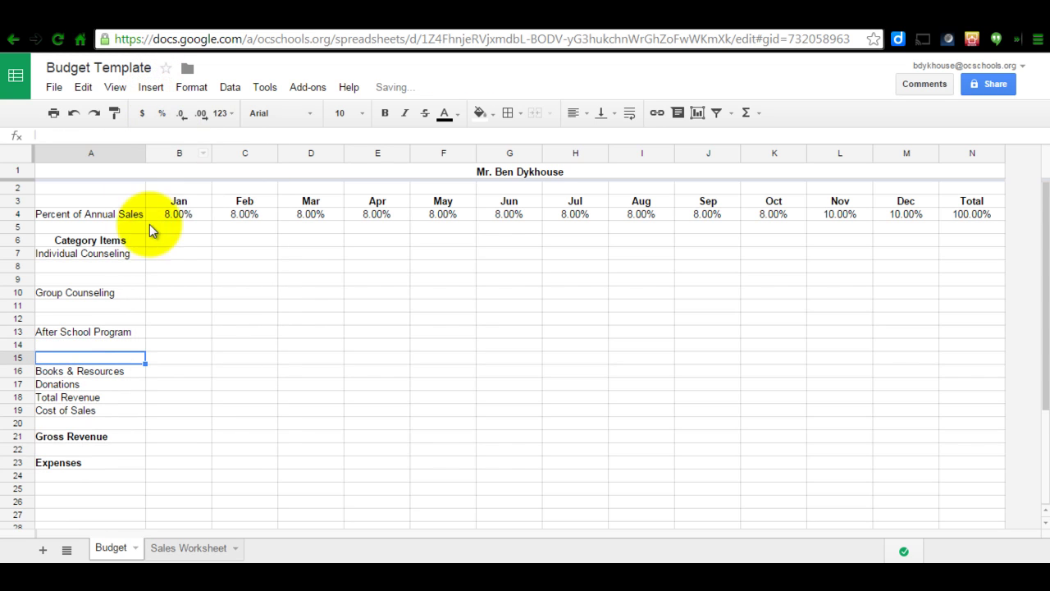
Insert two blank rows below Books & Resources in the category list.
left_click(94, 373)
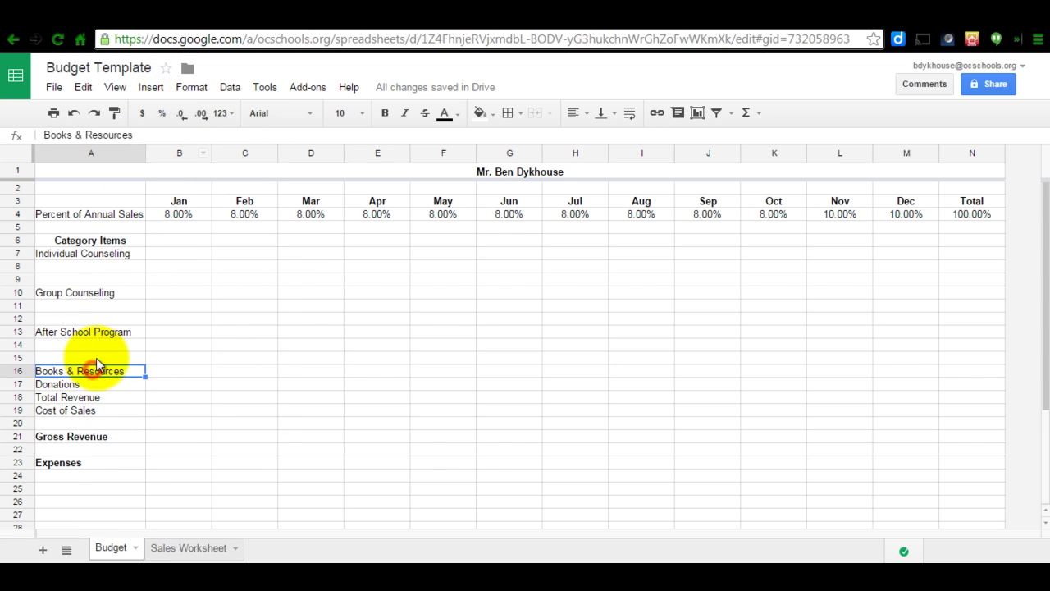
left_click(150, 87)
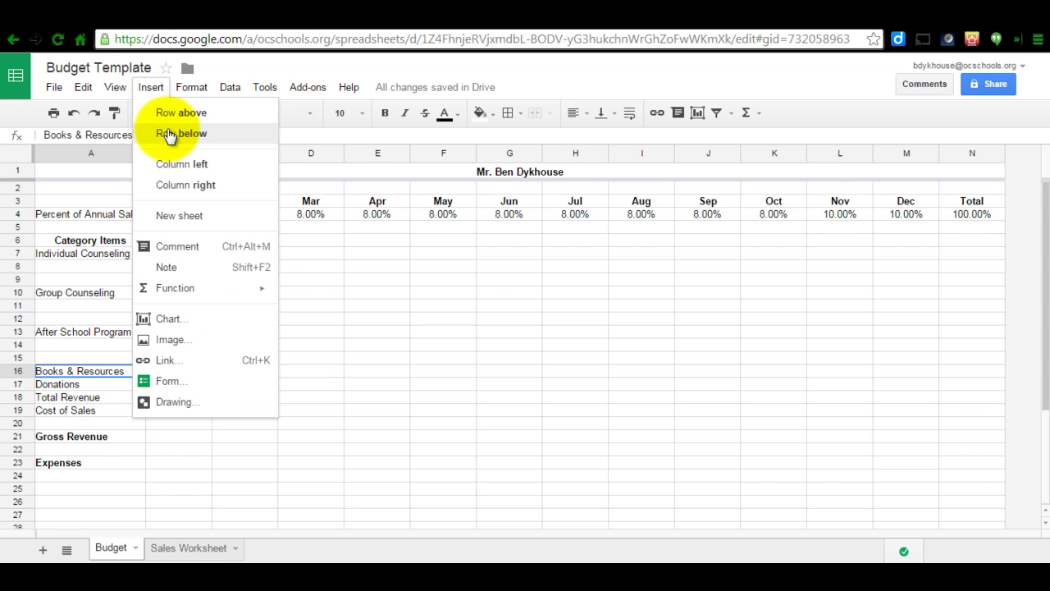
left_click(169, 134)
left_click(151, 87)
left_click(169, 134)
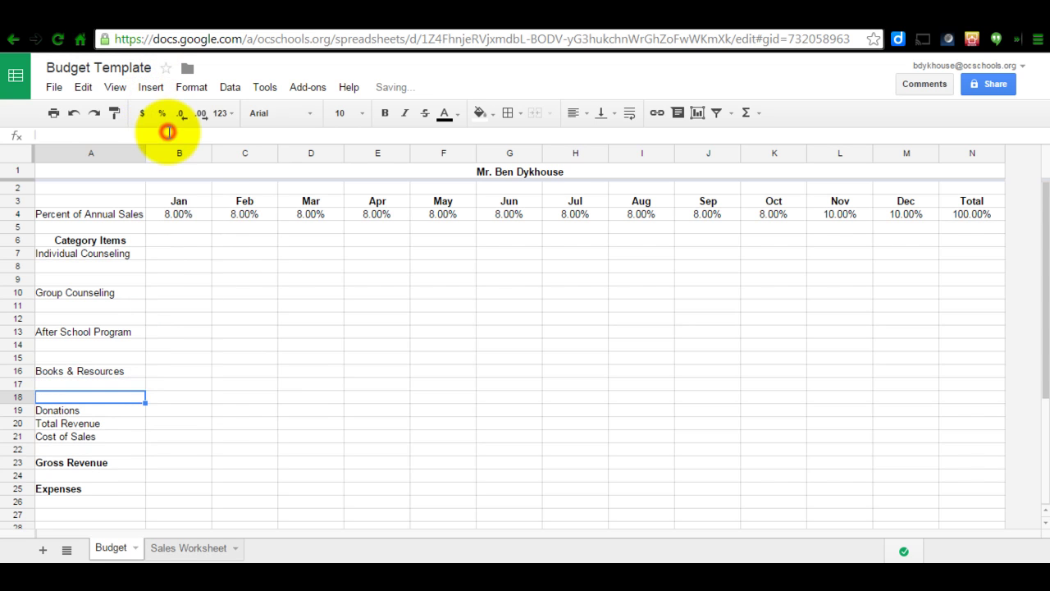
Insert two blank rows below Donations, above Total Revenue.
left_click(107, 408)
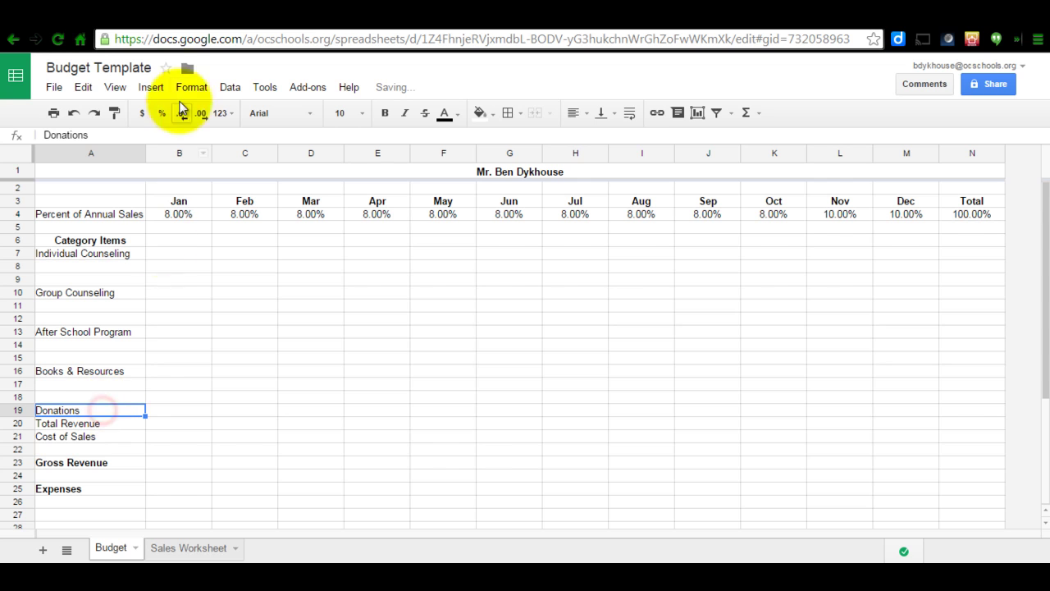
left_click(156, 87)
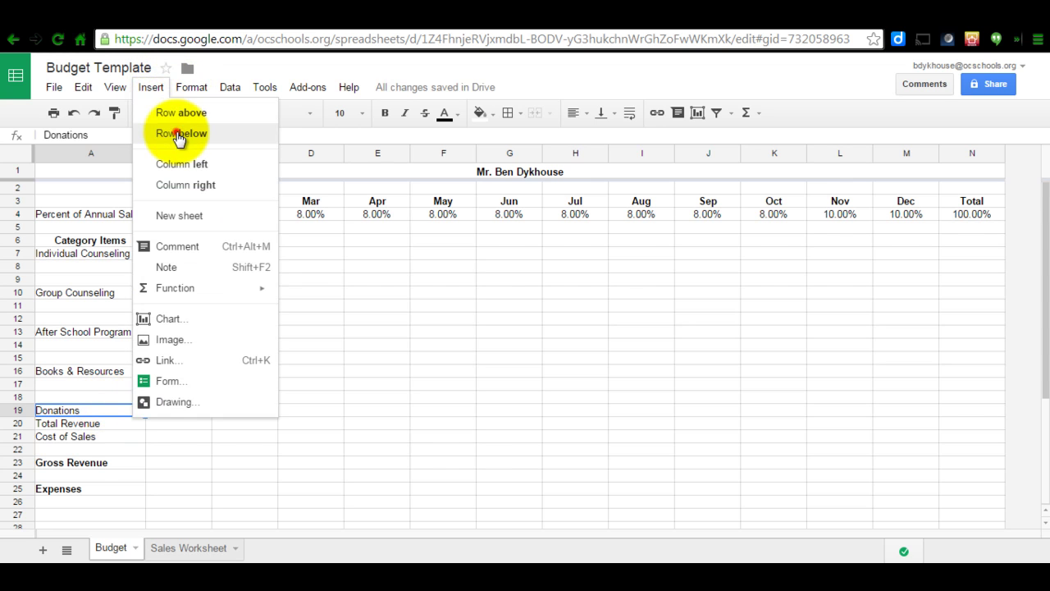
left_click(168, 134)
left_click(155, 88)
left_click(169, 134)
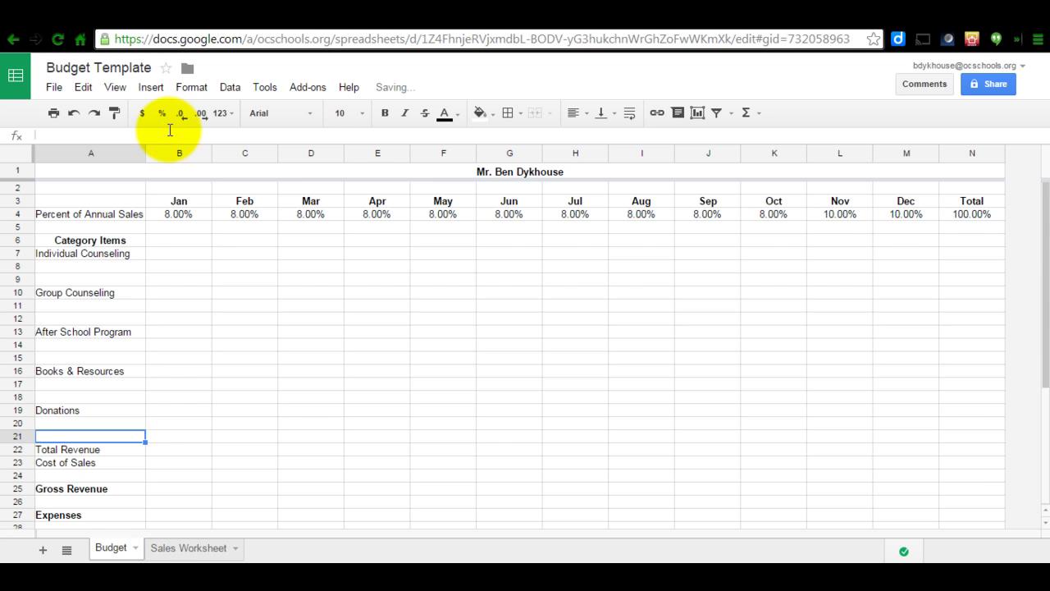
left_click(112, 259)
left_click(112, 290)
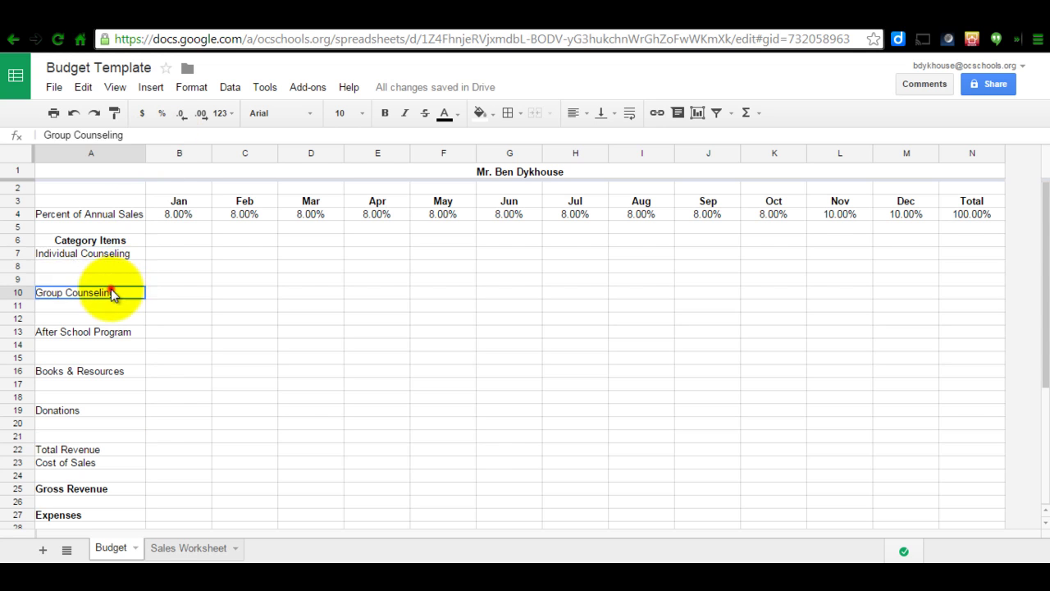
left_click(115, 332)
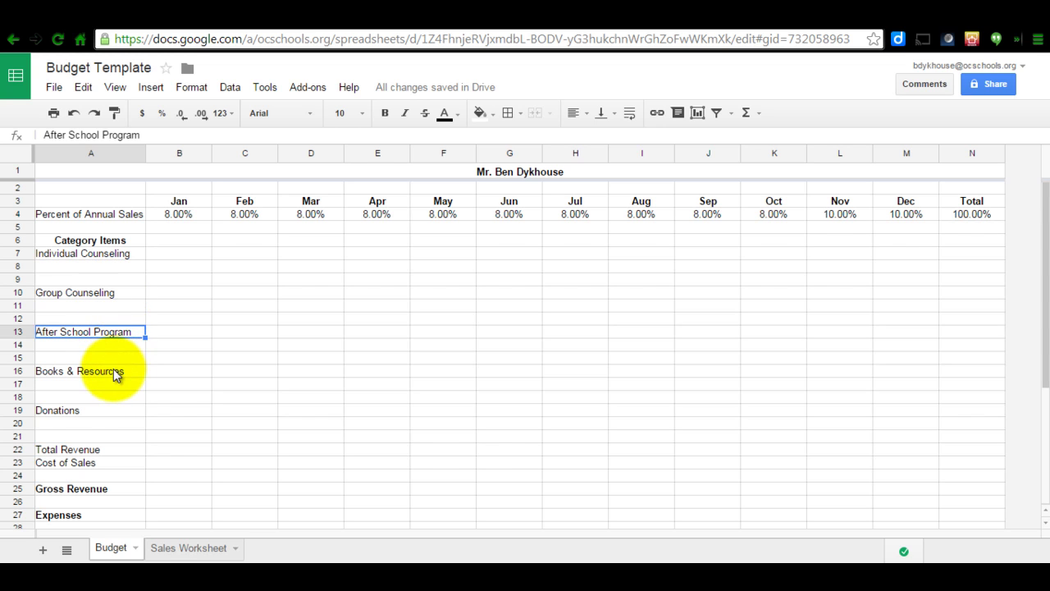
left_click(113, 369)
left_click(107, 410)
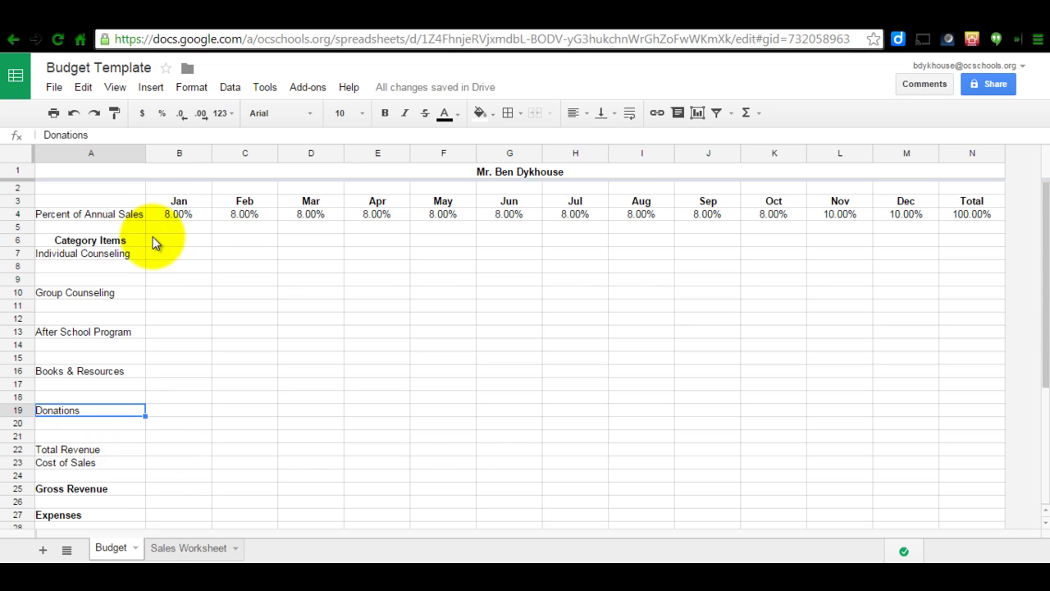
Switch to the Company Budget document and read instruction 35 about the Cost of Sales labels and the B7 sales formula.
left_click(258, 28)
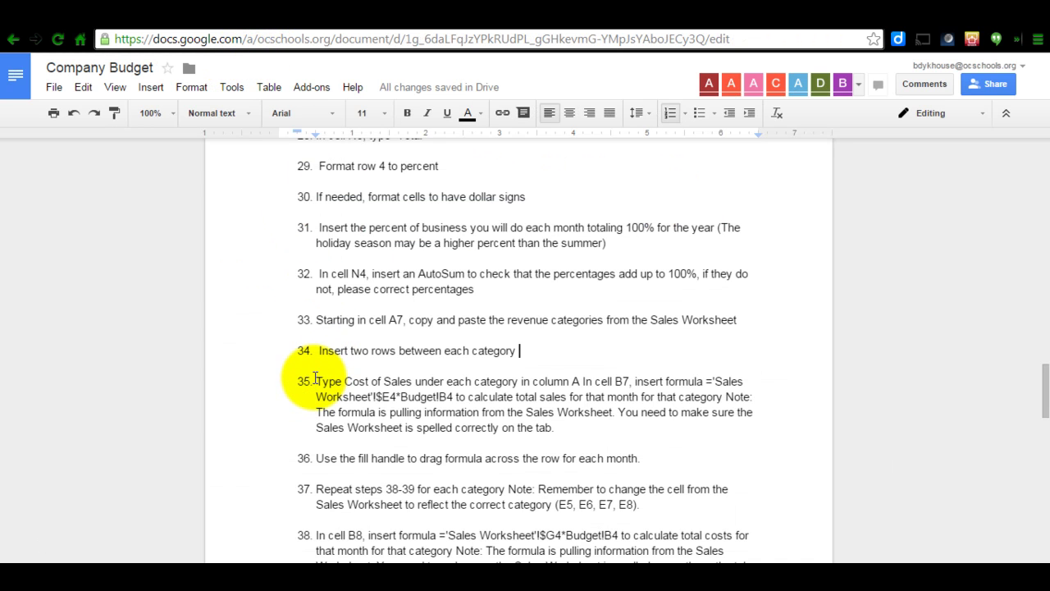
left_click_drag(315, 380, 630, 427)
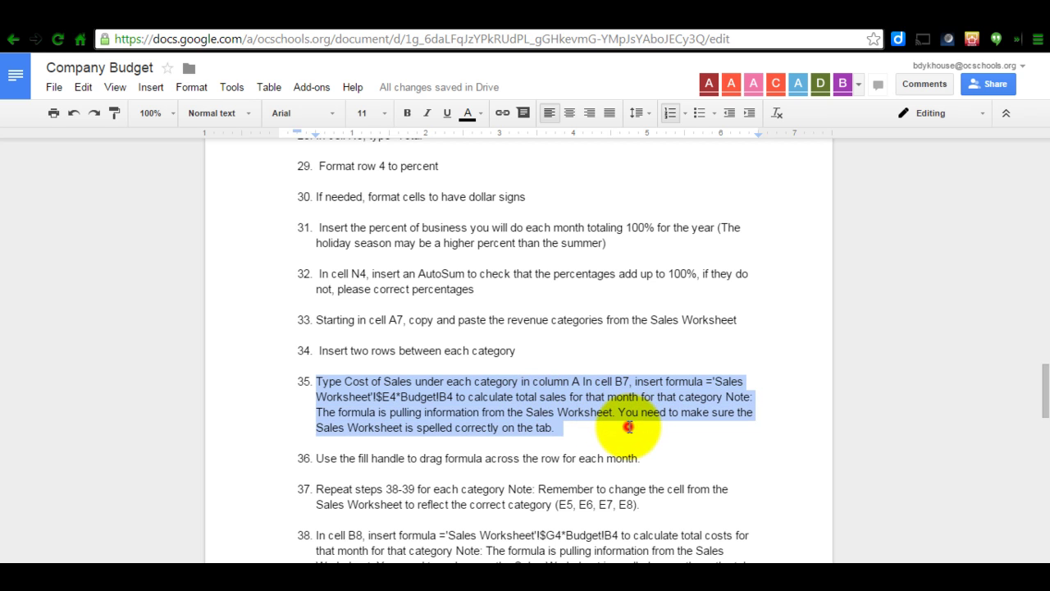
left_click(630, 428)
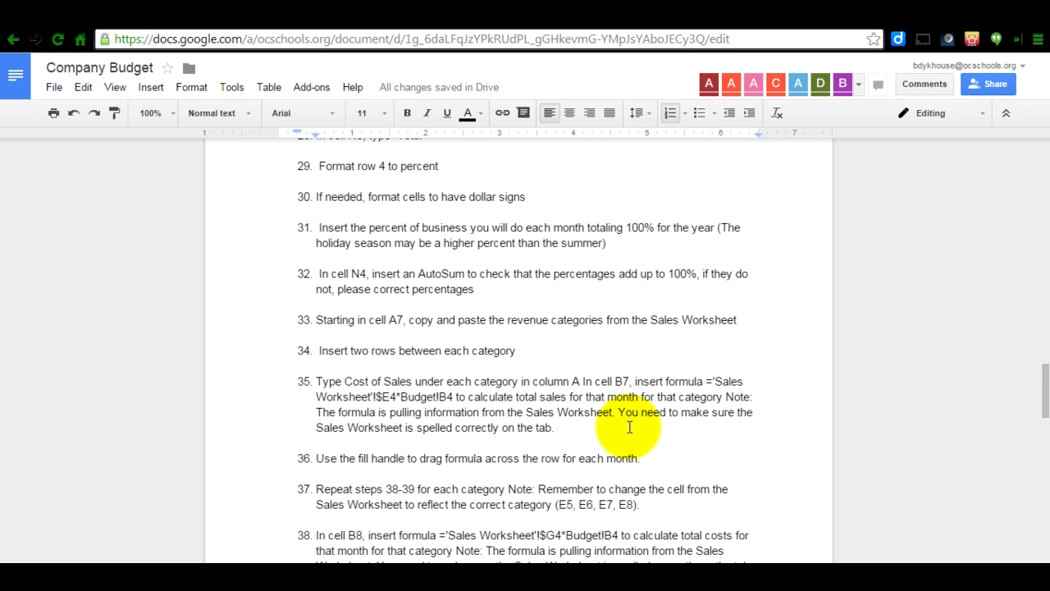
Following instruction 35, return to the Budget sheet and enter ='Sales Worksheet'!$E4 in B7, checking the reference against the Sales Worksheet.
left_click_drag(705, 381, 453, 398)
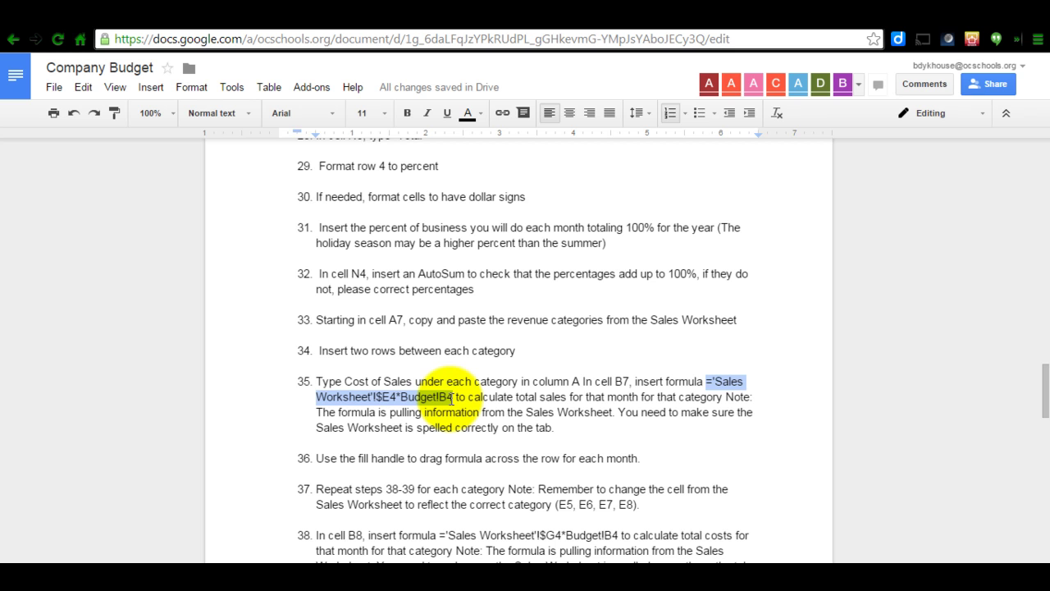
left_click(452, 397)
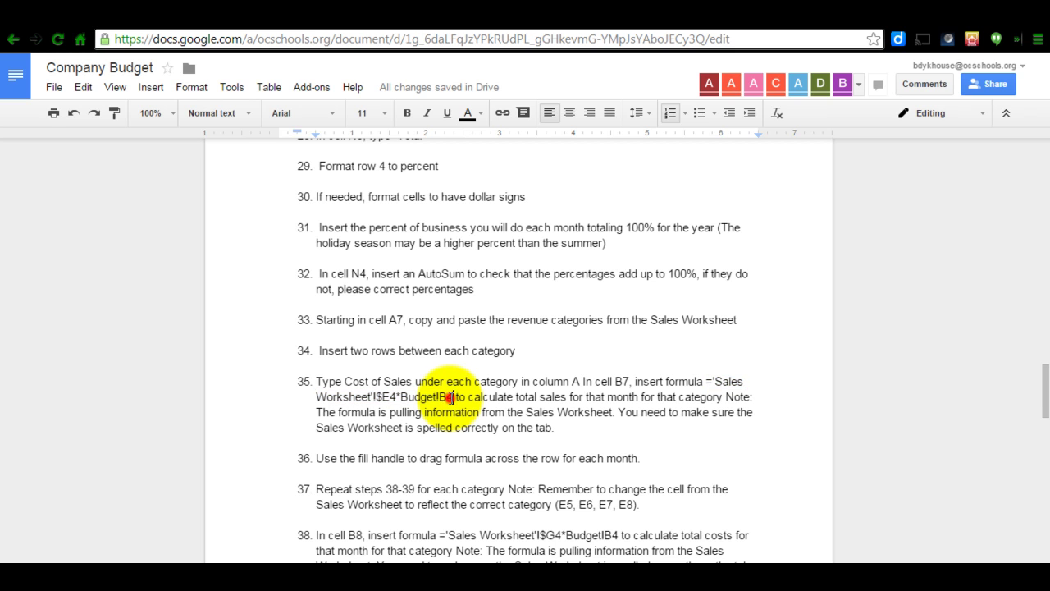
left_click(397, 28)
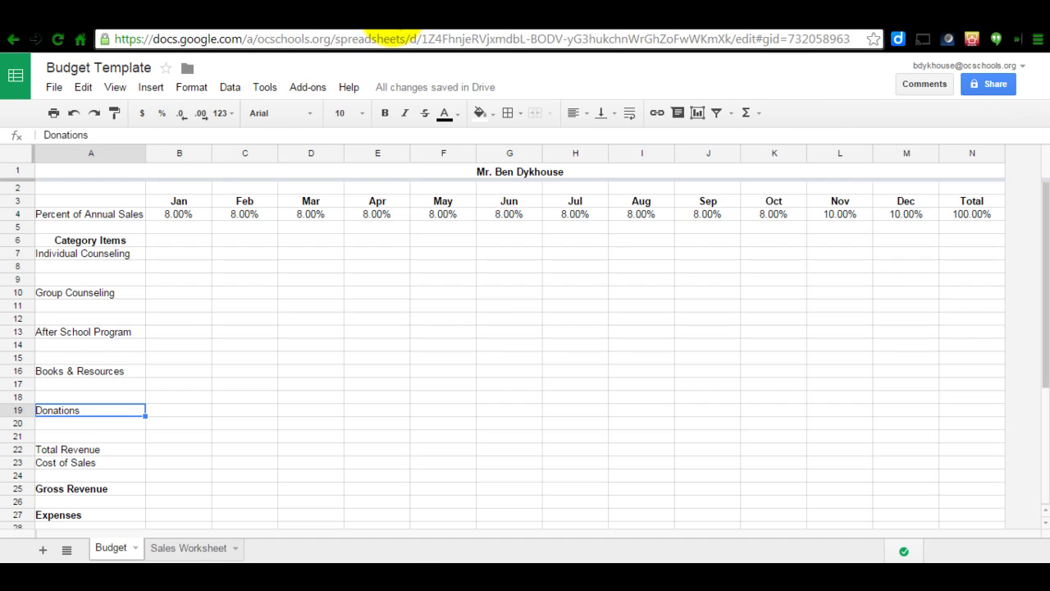
left_click(180, 255)
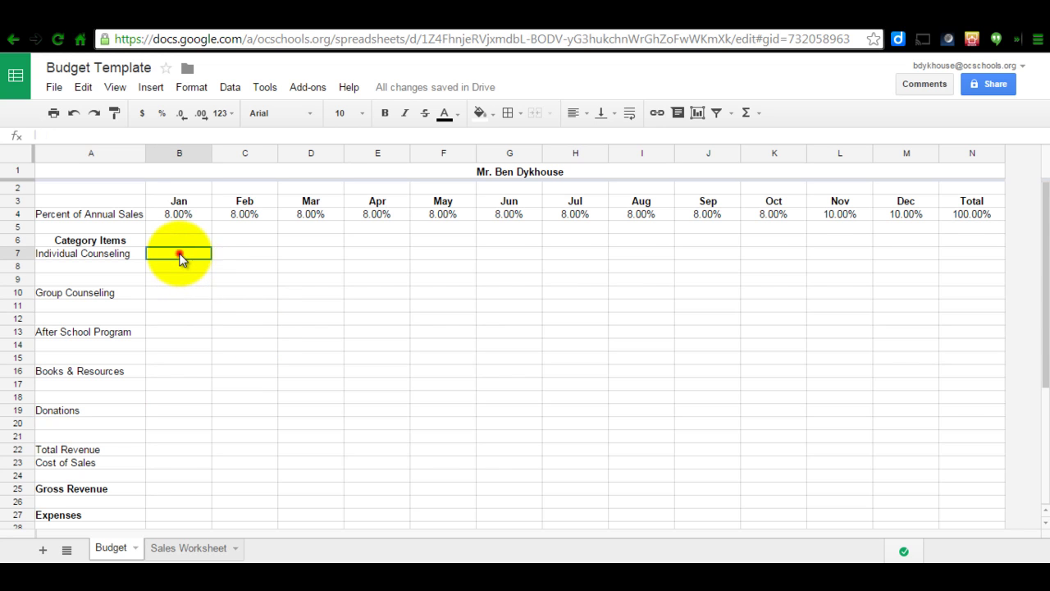
type("=")
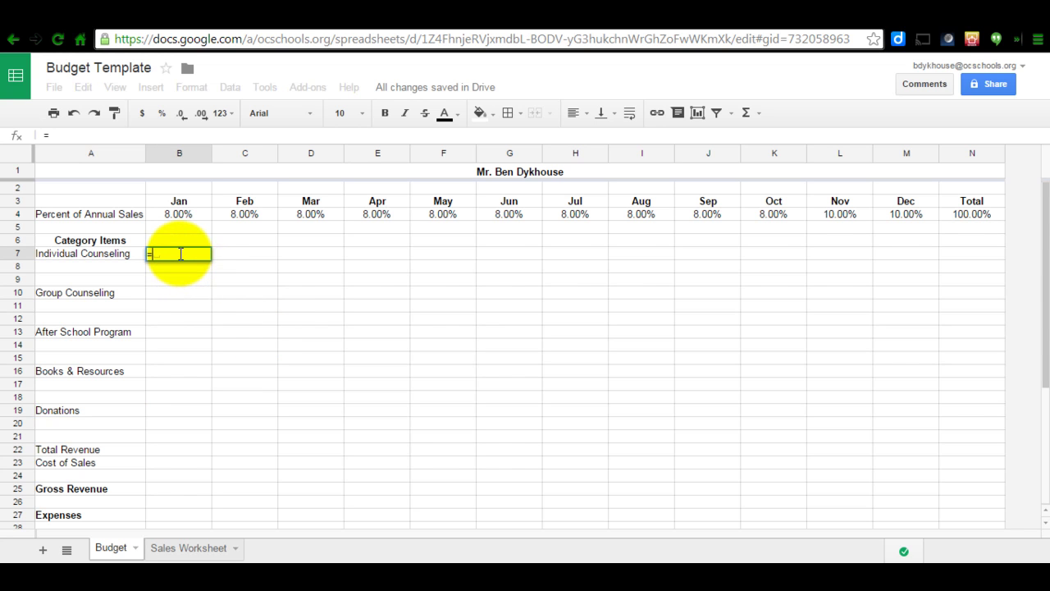
type("'")
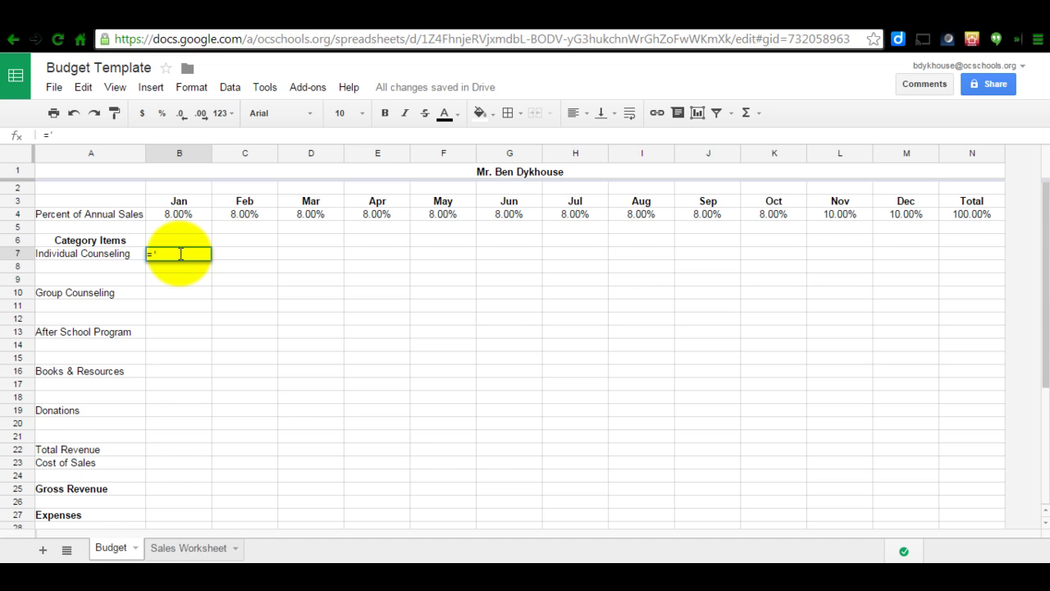
type("Sales Worksheet'")
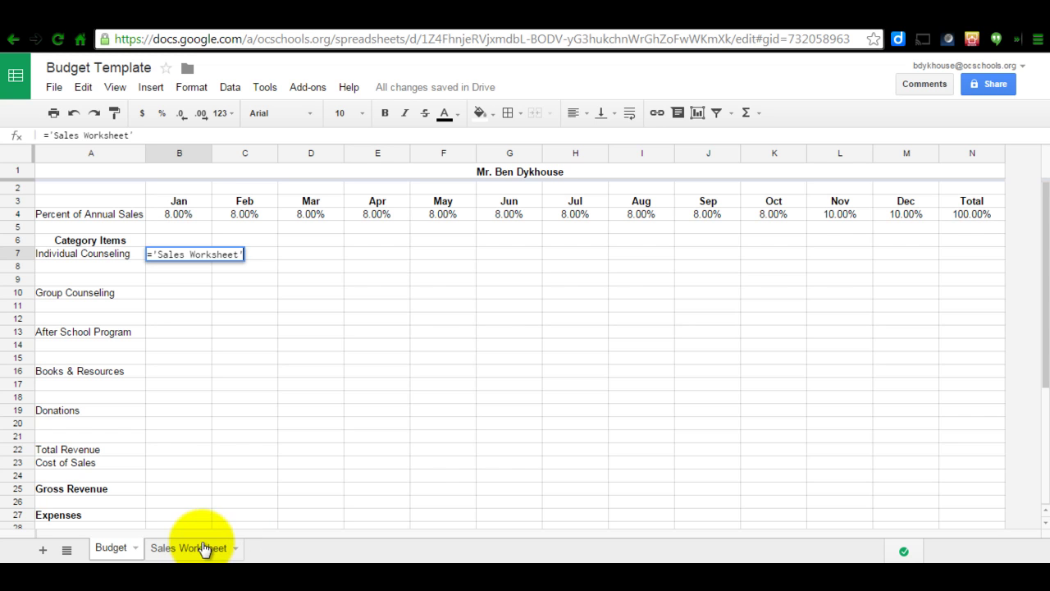
left_click(251, 19)
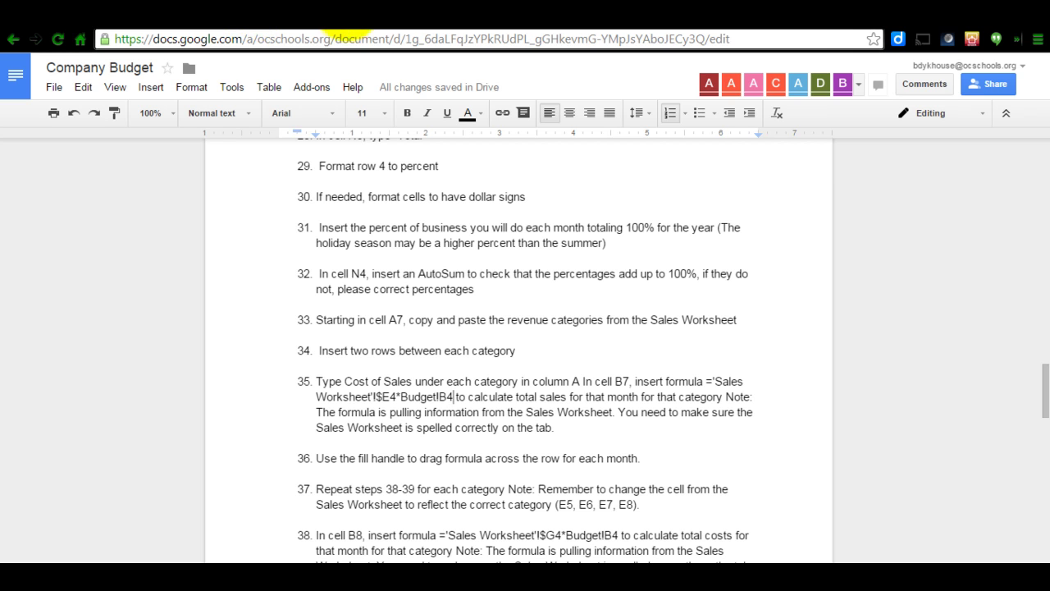
left_click(384, 20)
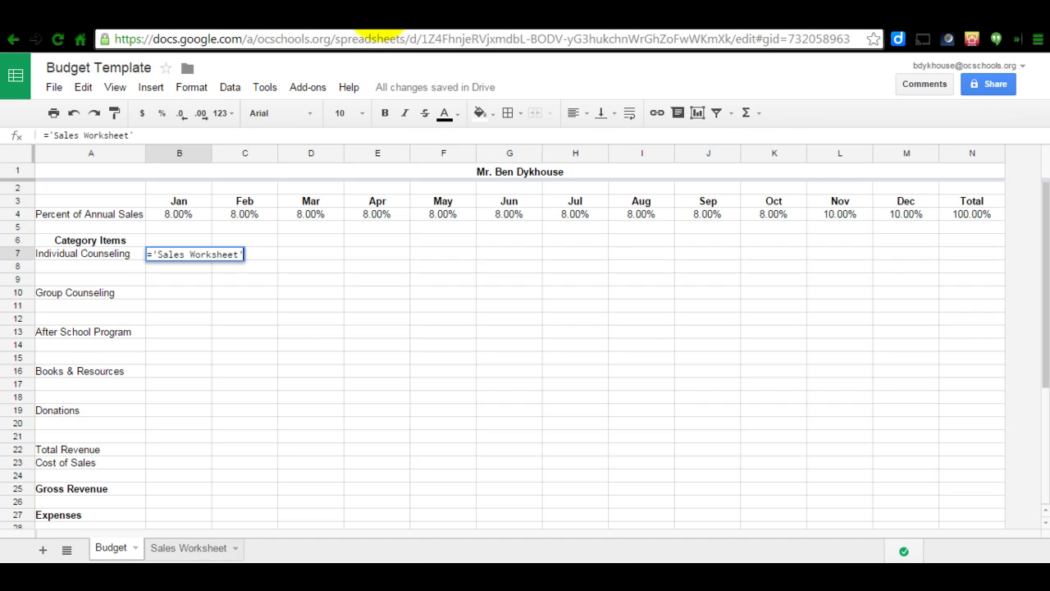
type("!$E4")
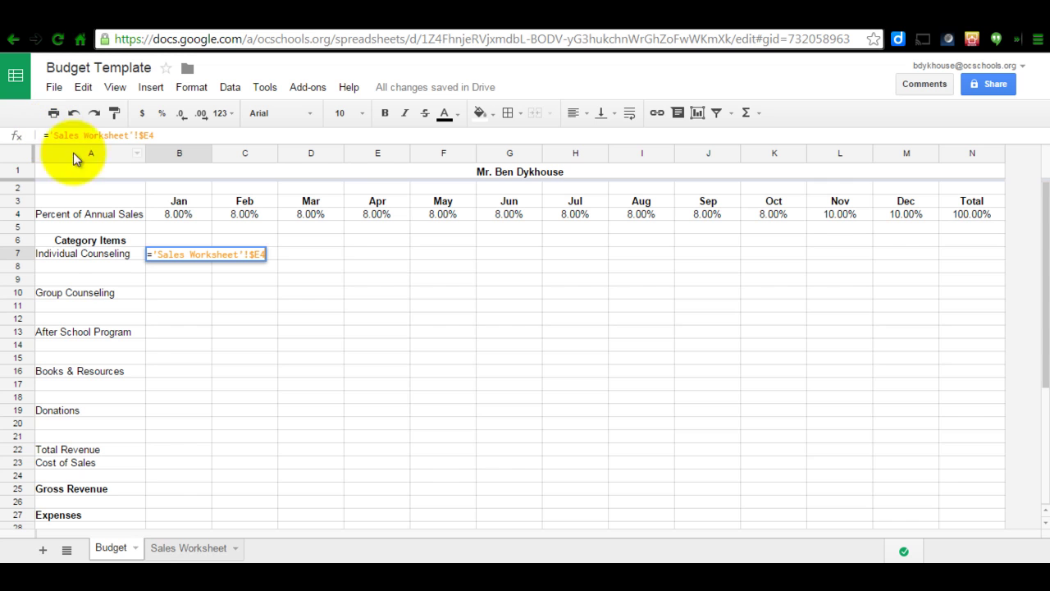
left_click(192, 548)
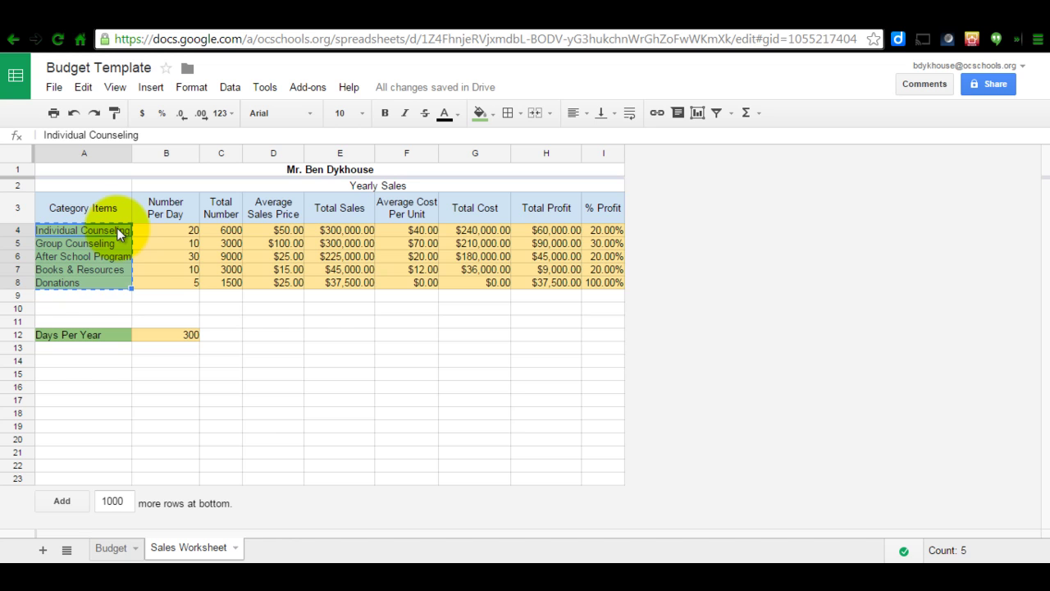
left_click(112, 548)
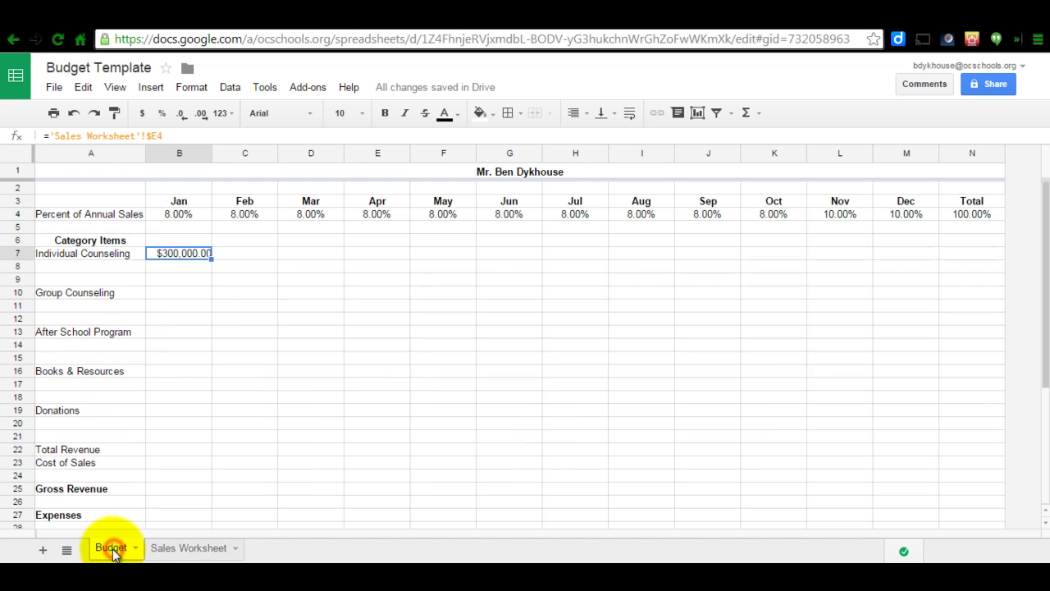
Extend the B7 formula to ='Sales Worksheet'!$E4*Budget!B4, comparing it with instruction 35 in the Company Budget document.
left_click(171, 134)
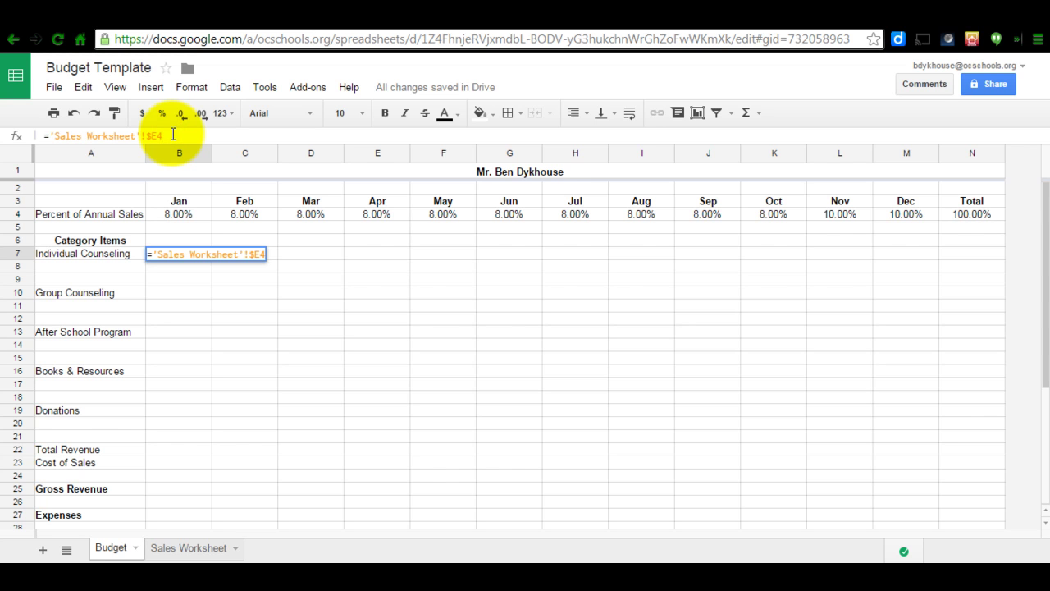
left_click(257, 26)
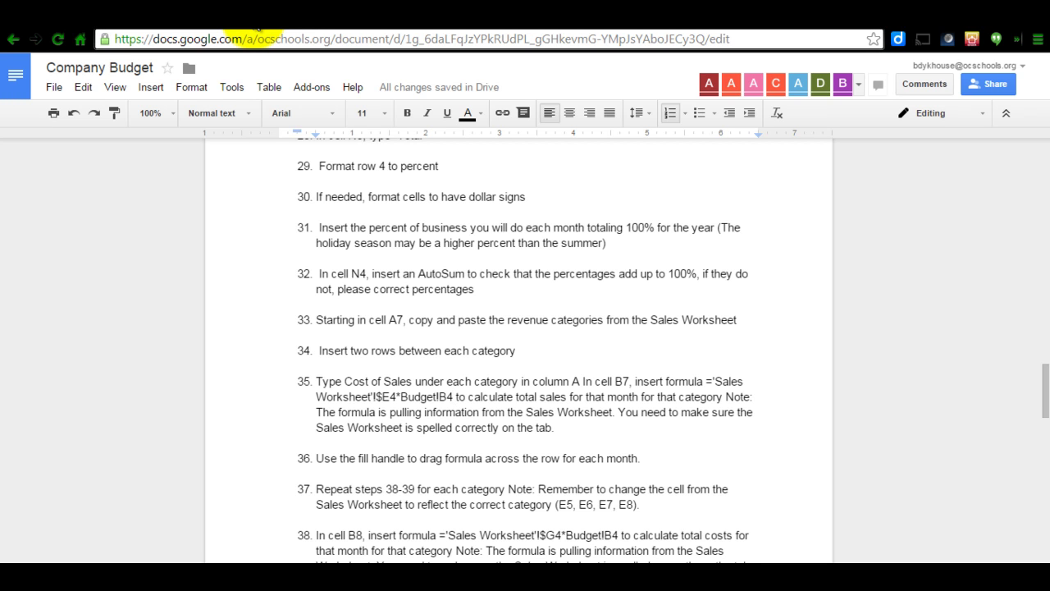
left_click(383, 27)
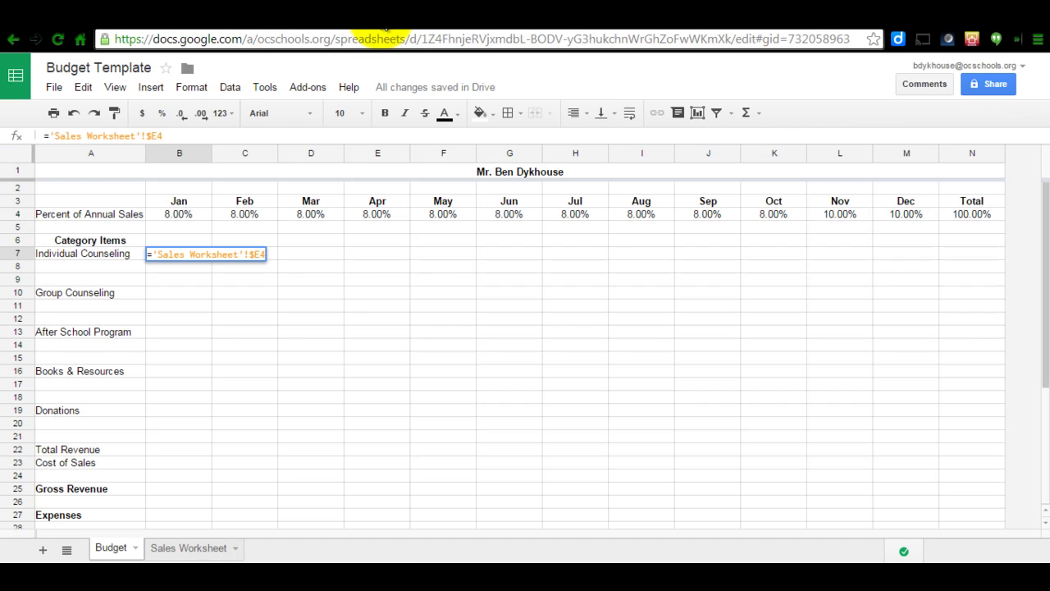
type("*")
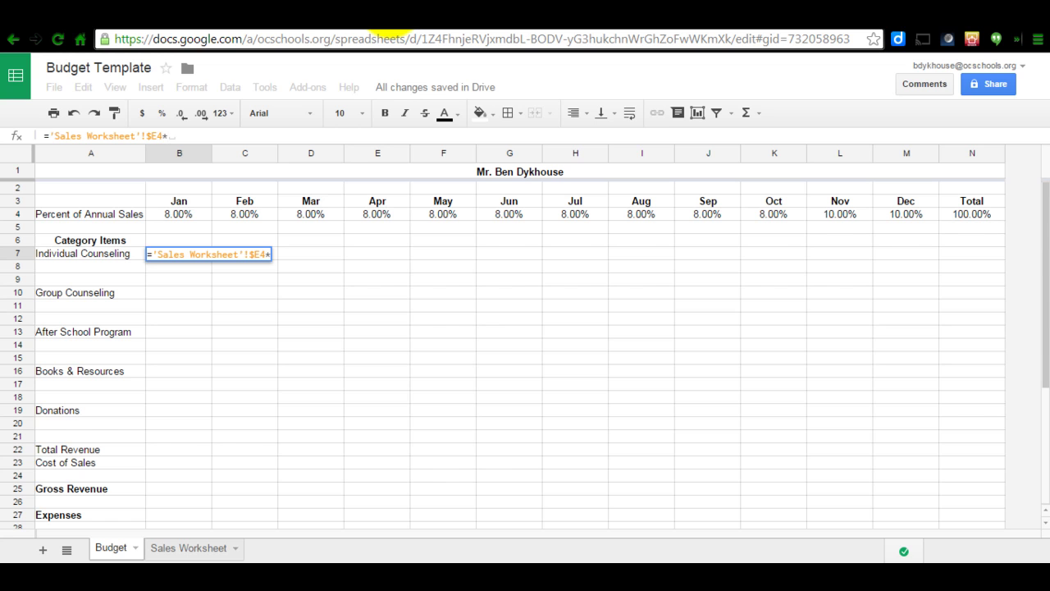
type("Budget")
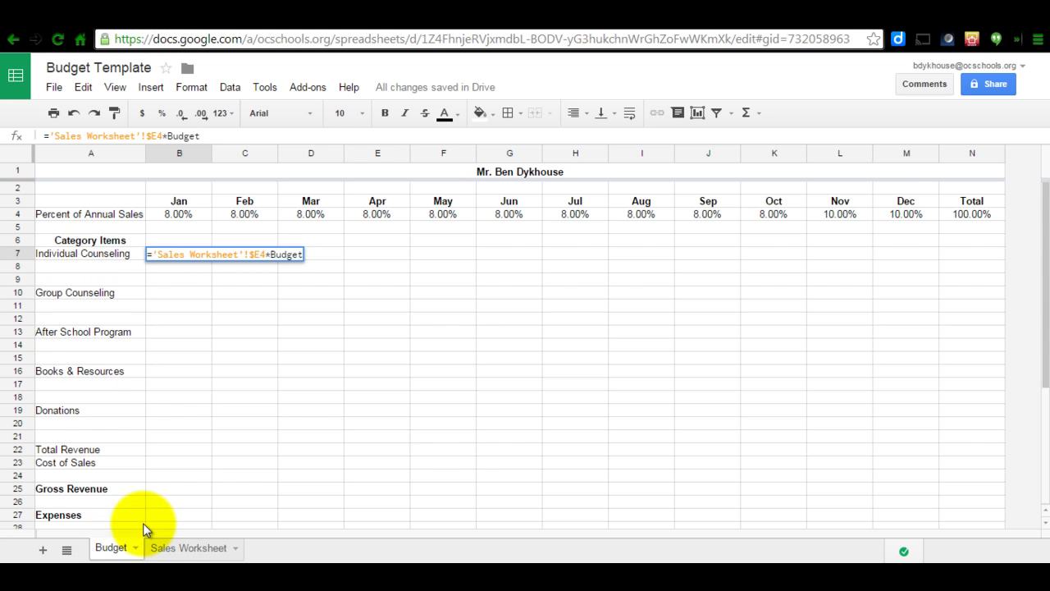
type("!")
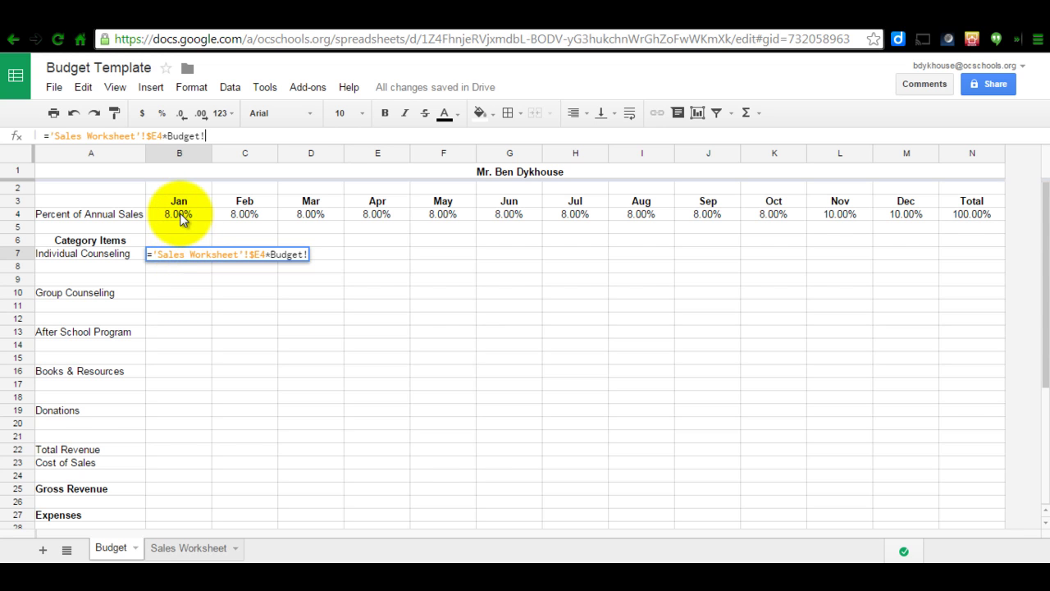
type("B4")
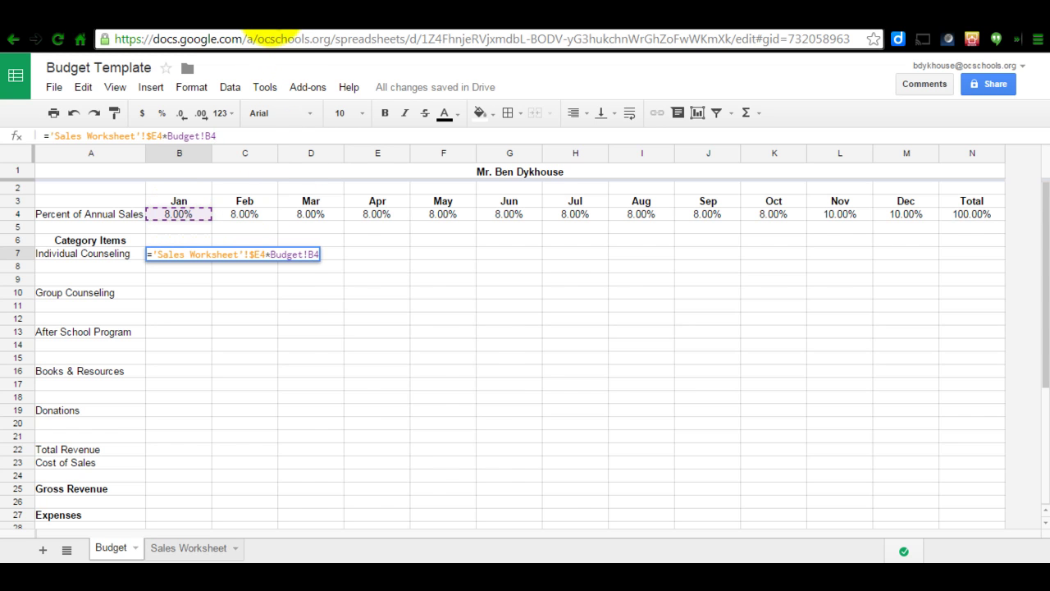
left_click(252, 17)
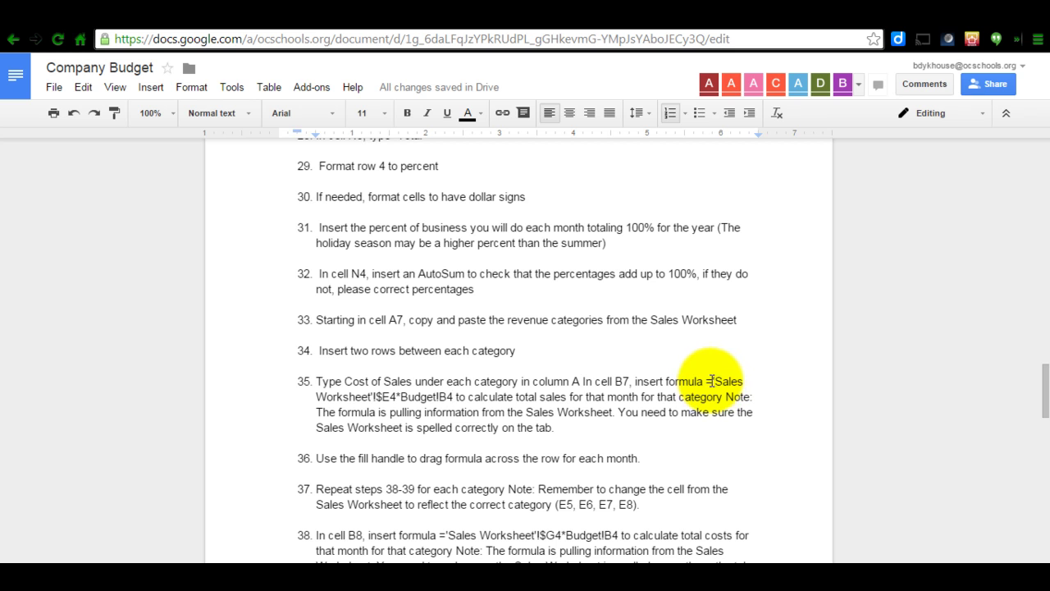
left_click_drag(705, 381, 453, 398)
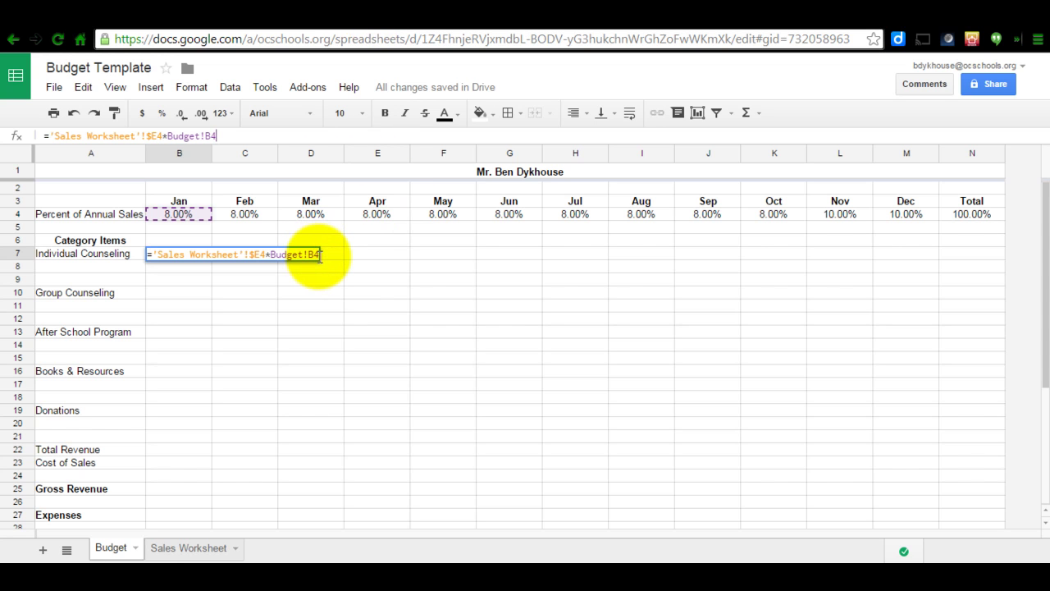
key("Return")
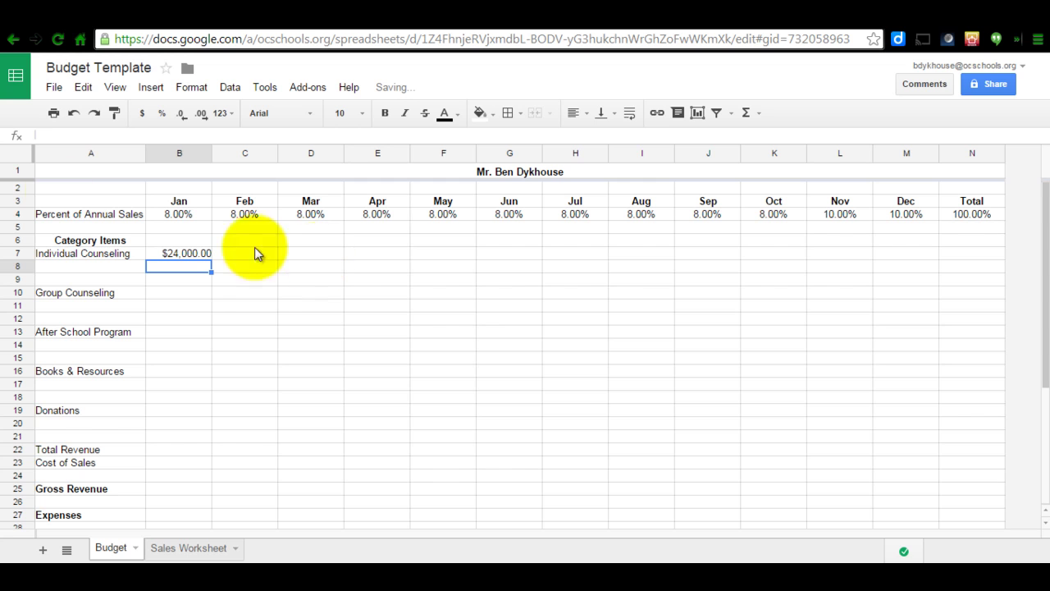
Review the B7 sales formula against its Individual Counseling category and January column heading.
left_click(84, 254)
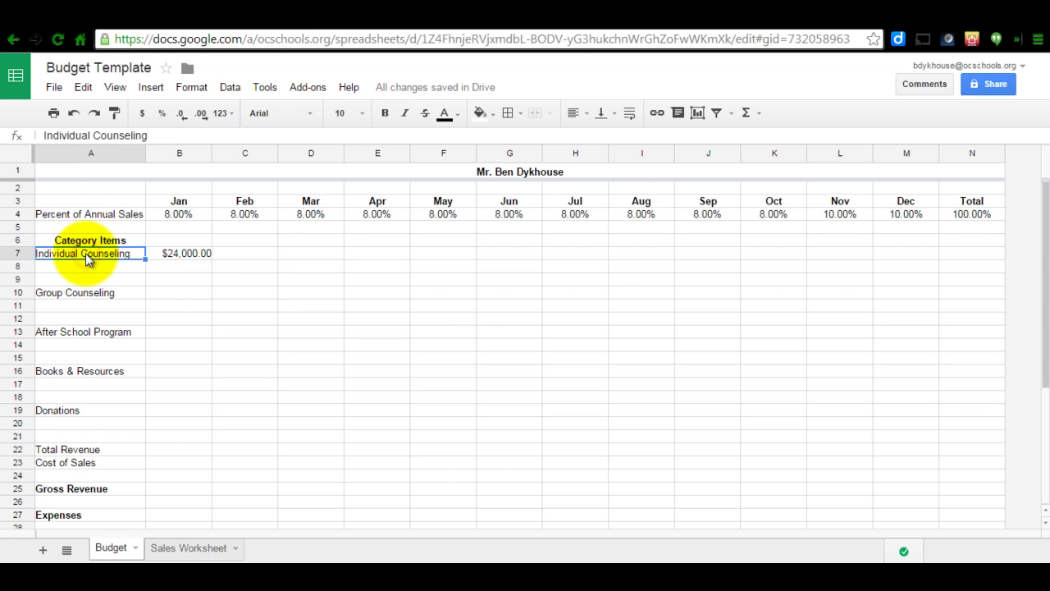
left_click(182, 255)
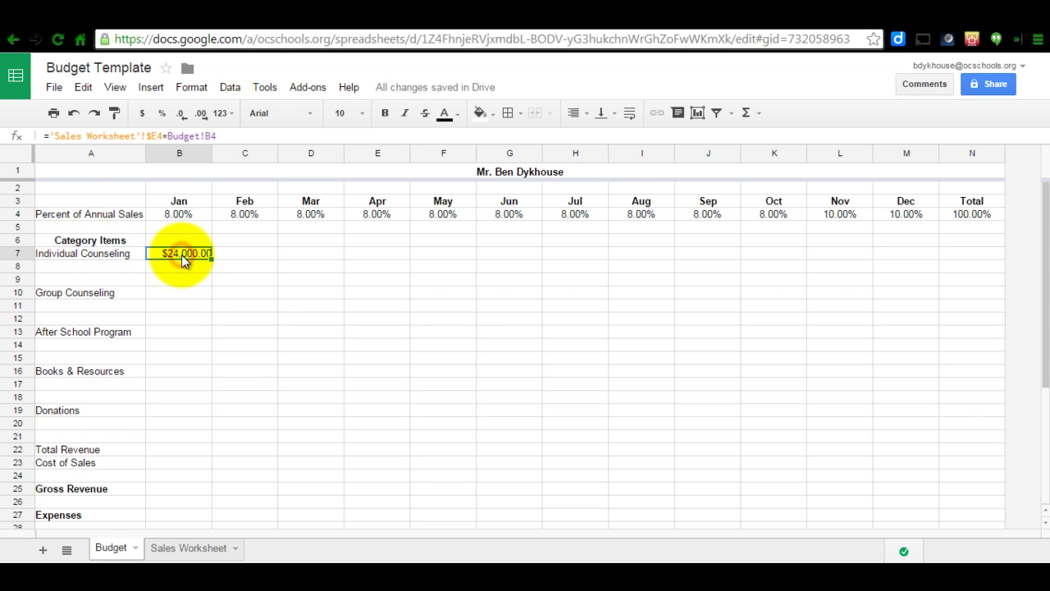
left_click(182, 201)
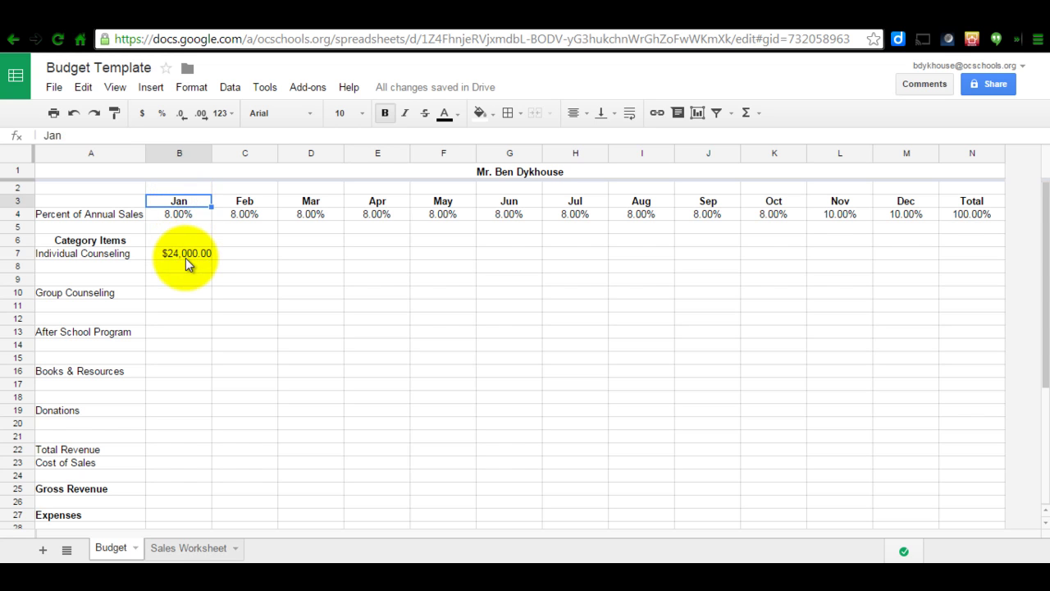
left_click(185, 255)
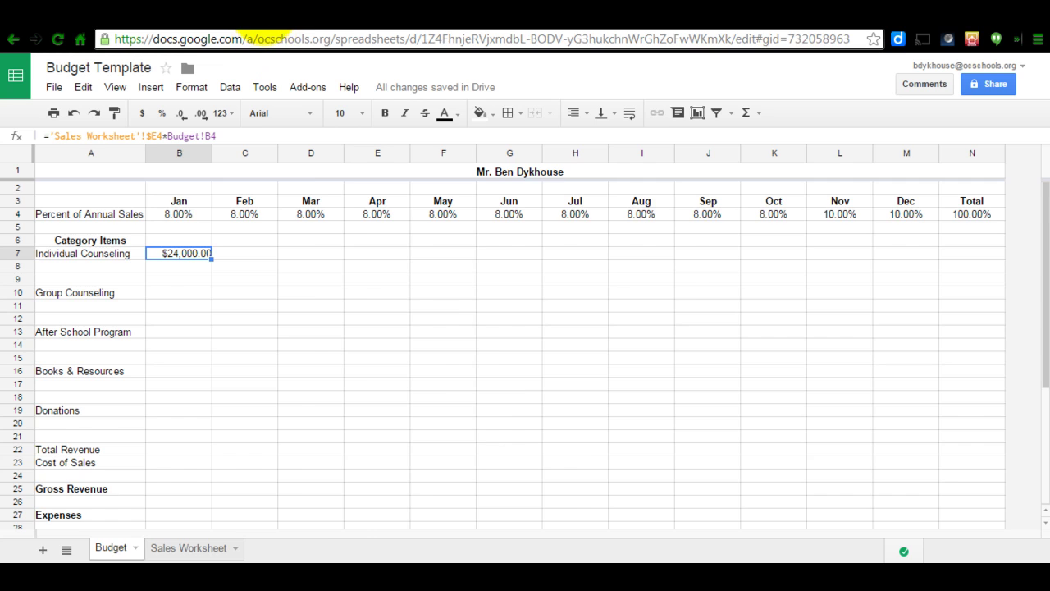
Read instruction 36 in the Company Budget document and fill the B7 formula across row 7 through the Total column, N7.
left_click(264, 13)
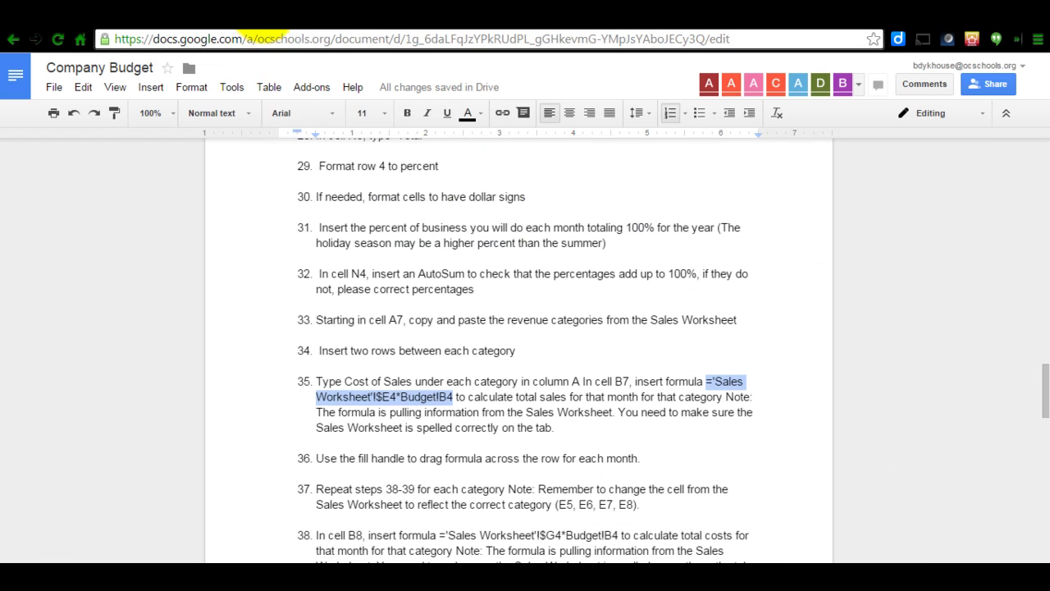
left_click(345, 400)
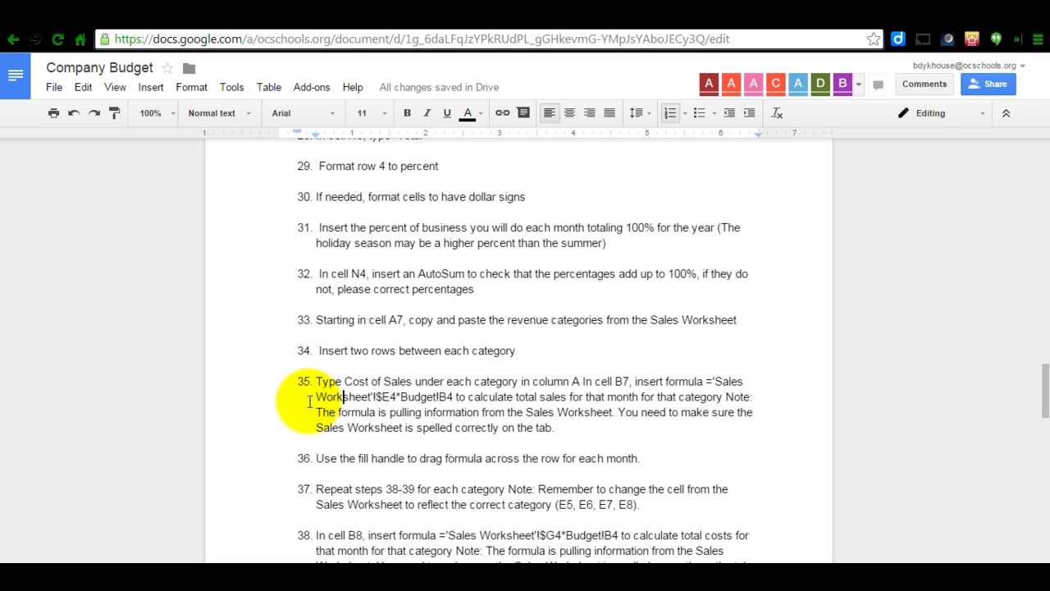
left_click(315, 457)
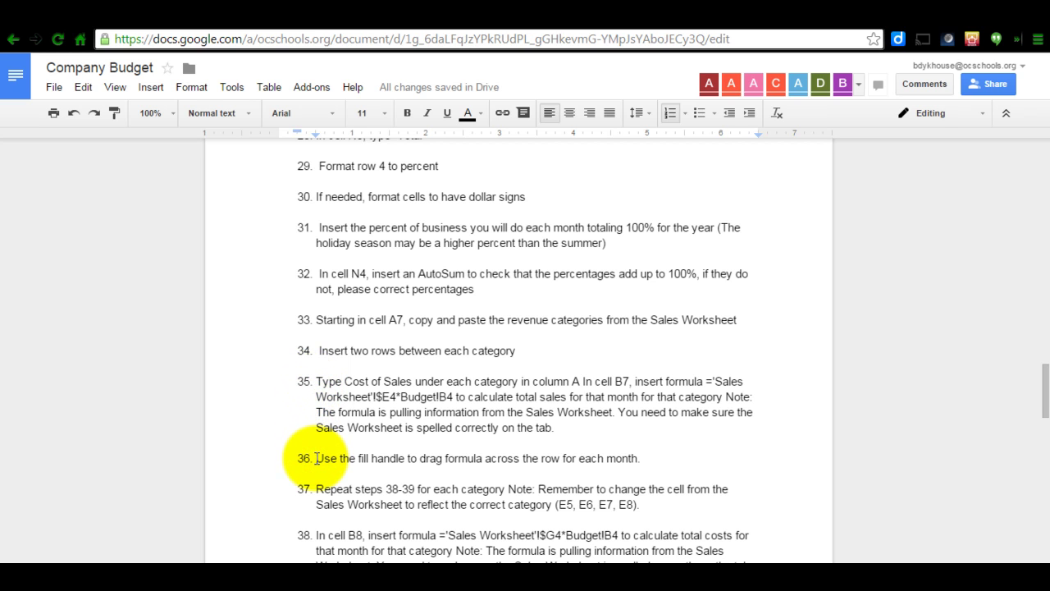
left_click(382, 31)
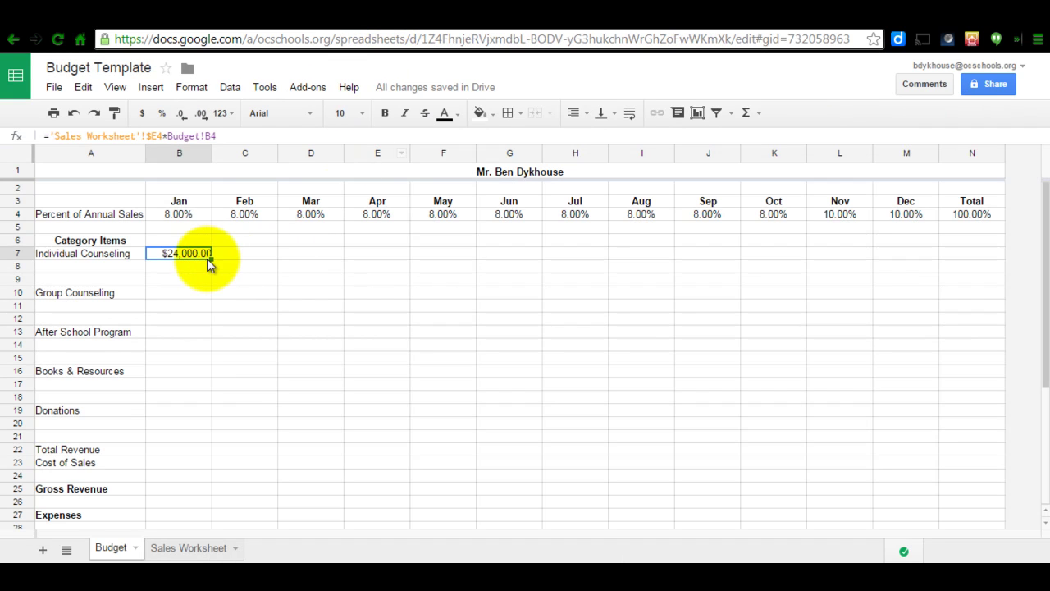
left_click_drag(211, 258, 956, 251)
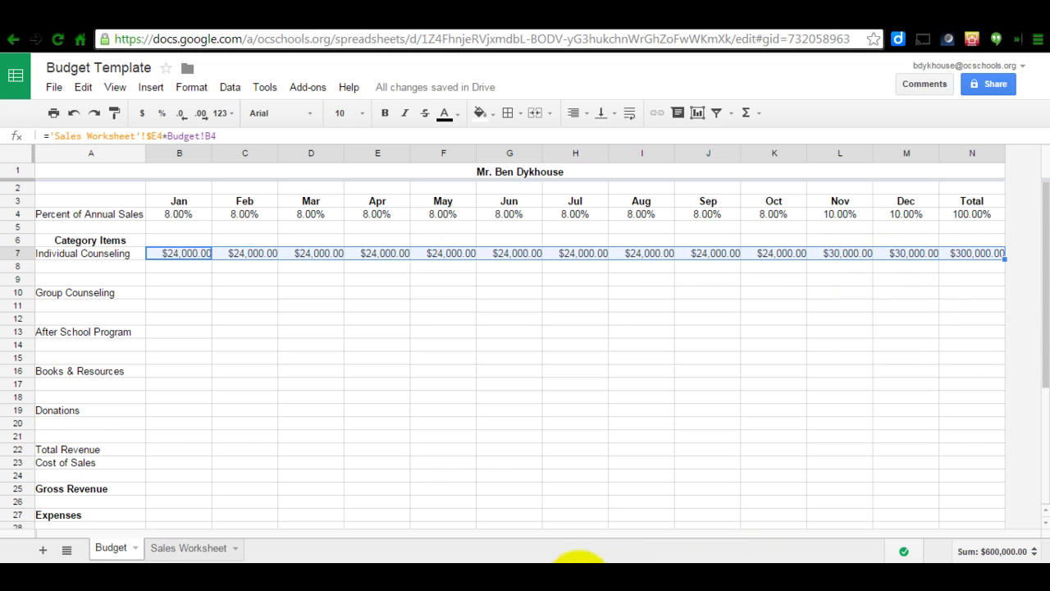
left_click(533, 572)
left_click(661, 392)
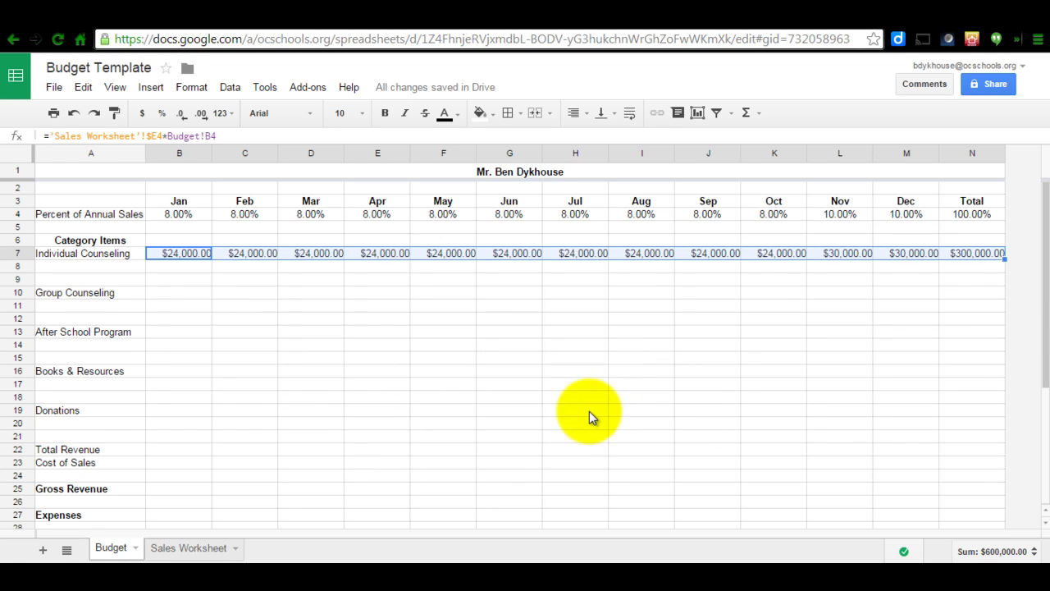
Select B10 for Group Counseling and read instruction 37 in the Company Budget document about repeating the formula for each category.
left_click(181, 295)
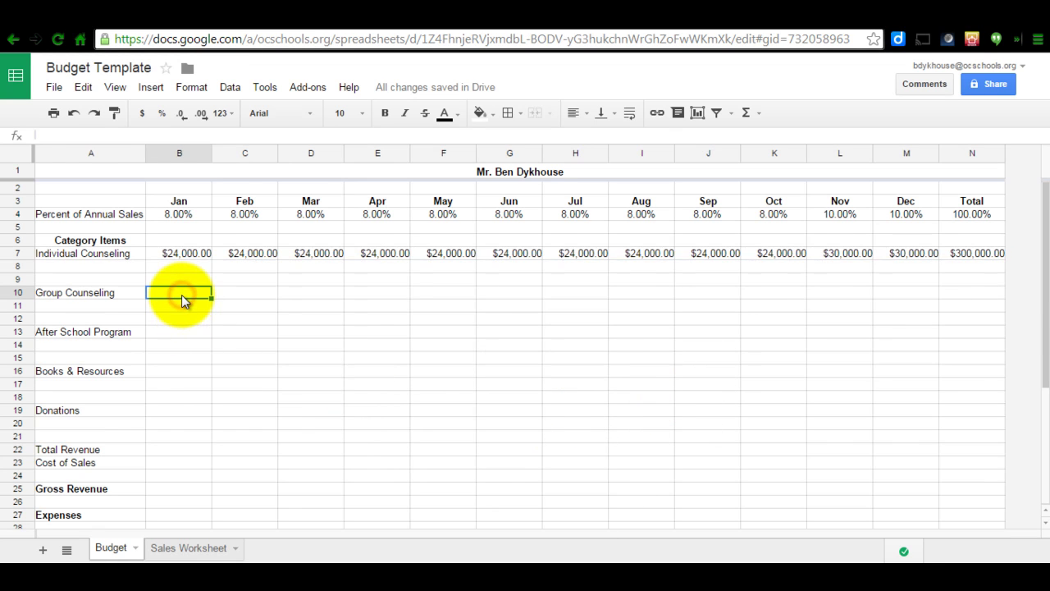
left_click(275, 18)
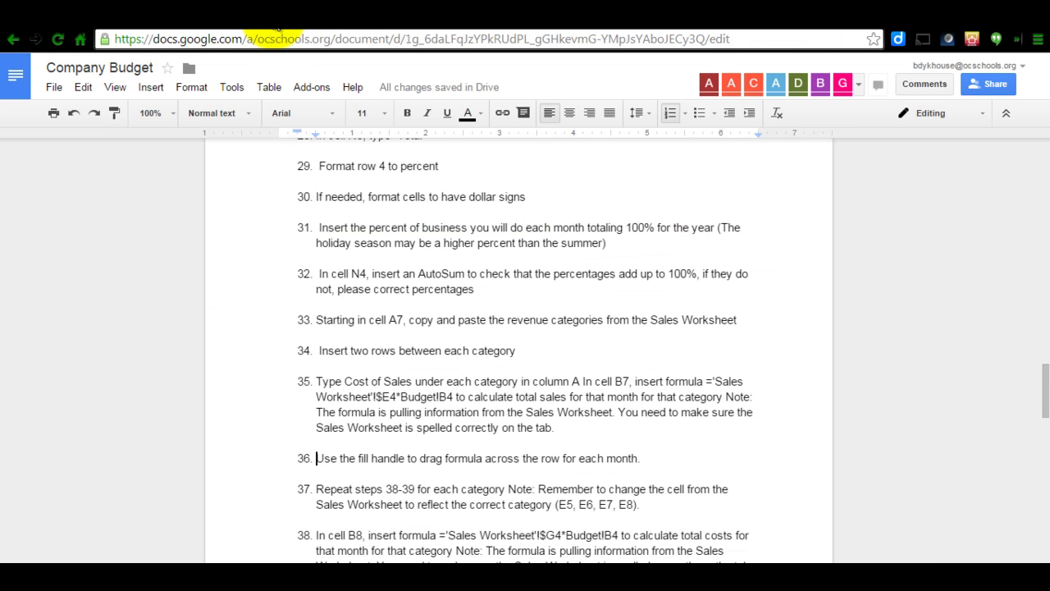
left_click(316, 488)
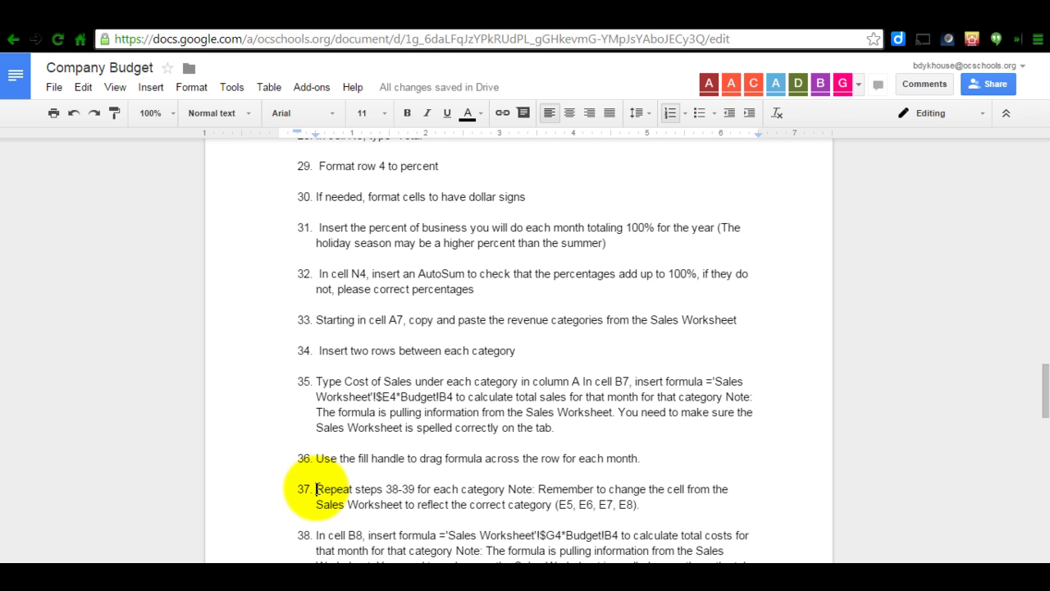
Correct instruction 37 in the Company Budget document to read "Repeat steps 35-36" and review its note on the category cells.
left_click_drag(316, 487, 423, 484)
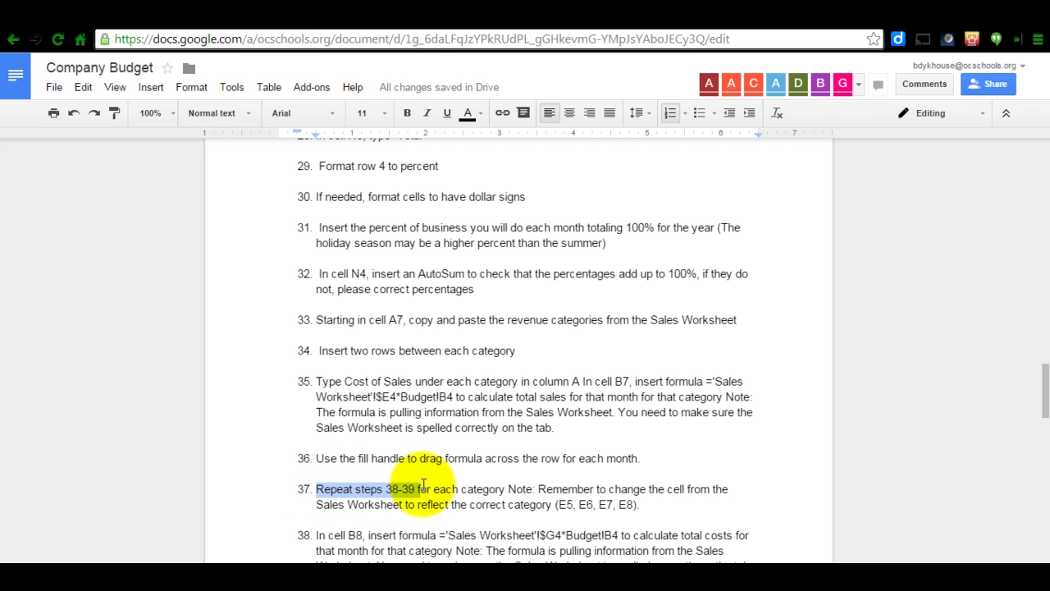
left_click(398, 487)
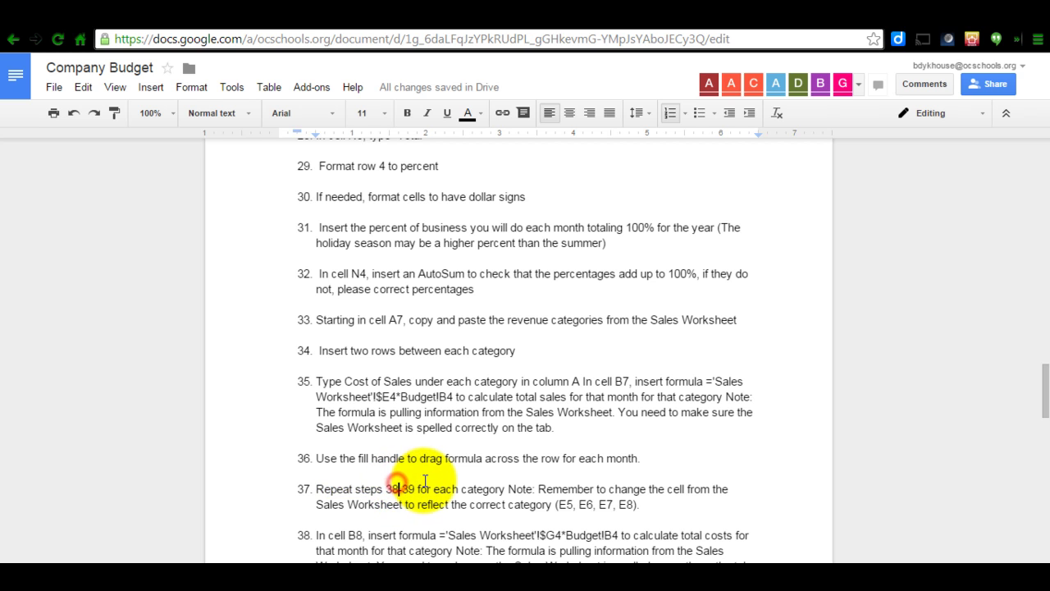
key("BackSpace")
type("5")
key("Right")
key("Right")
key("Right")
key("BackSpace")
type("6")
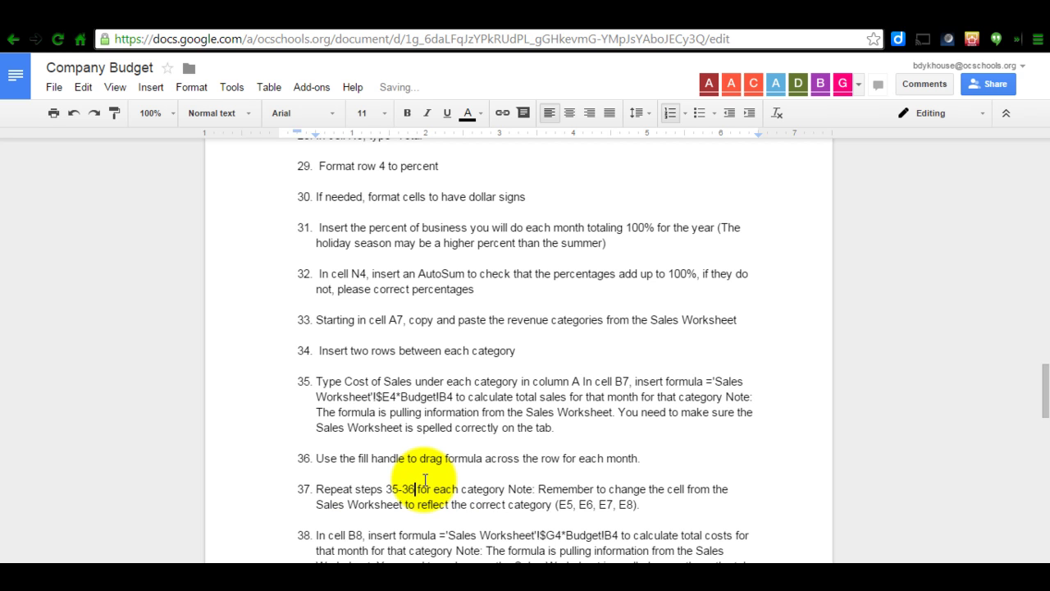
left_click(571, 505)
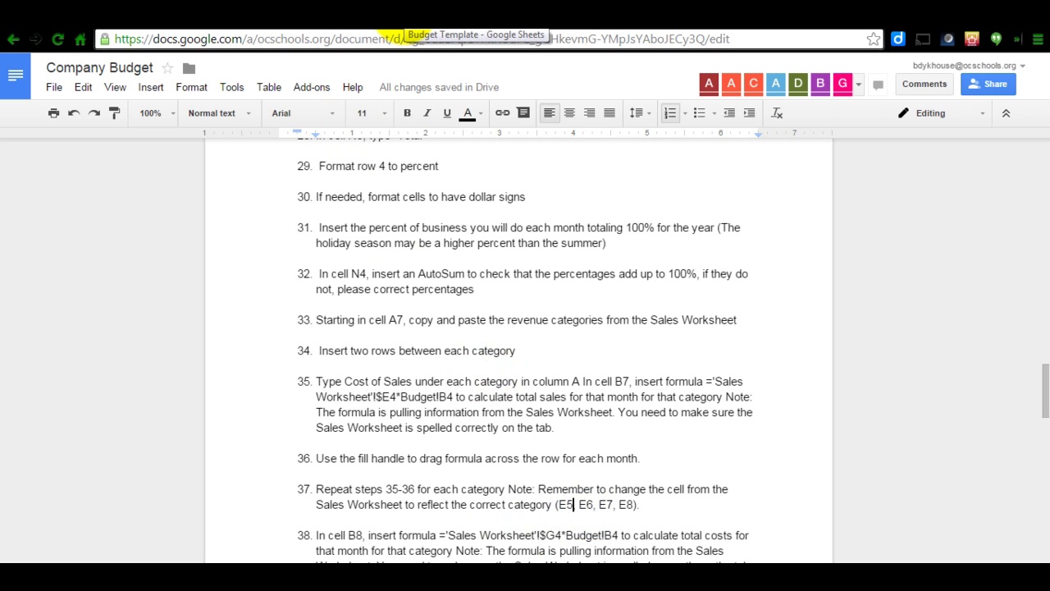
Switch to the Budget Template spreadsheet, start the B10 formula with ='Sales Worksheet'! and check the Group Counseling row on the Sales Worksheet.
left_click(388, 34)
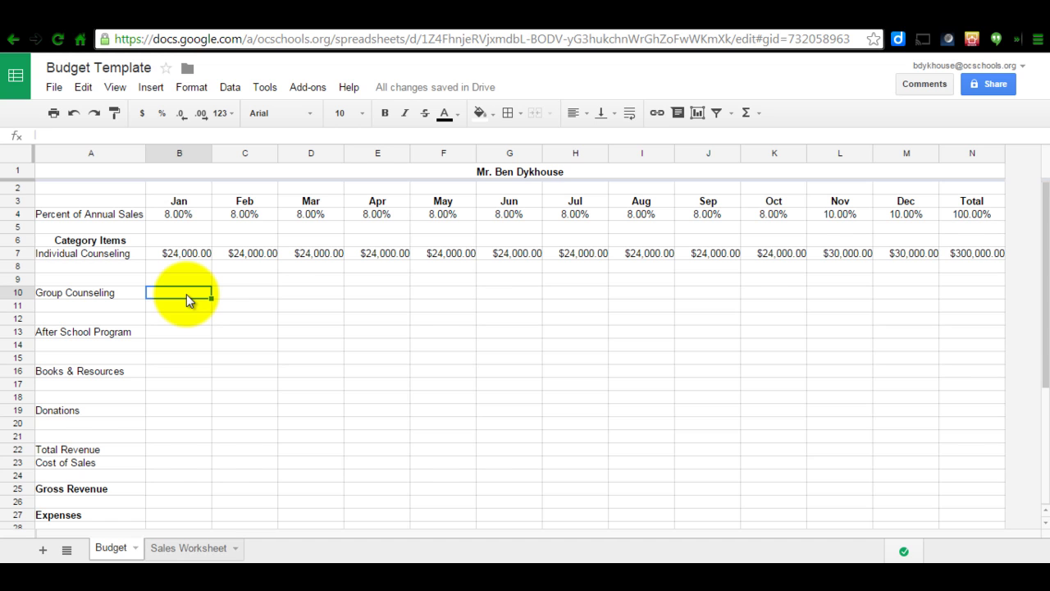
type("=")
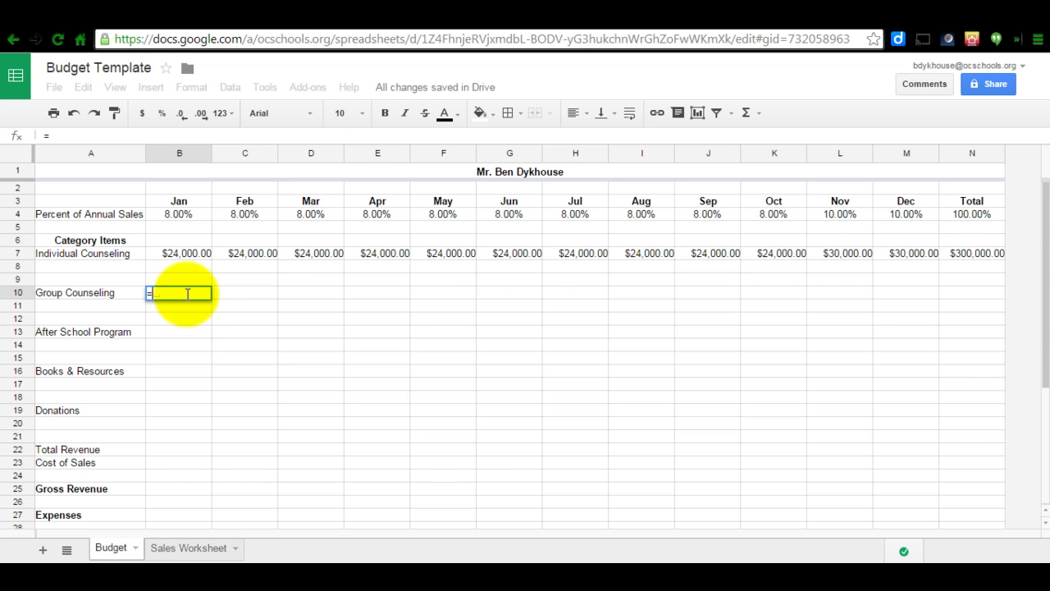
type("'Sal")
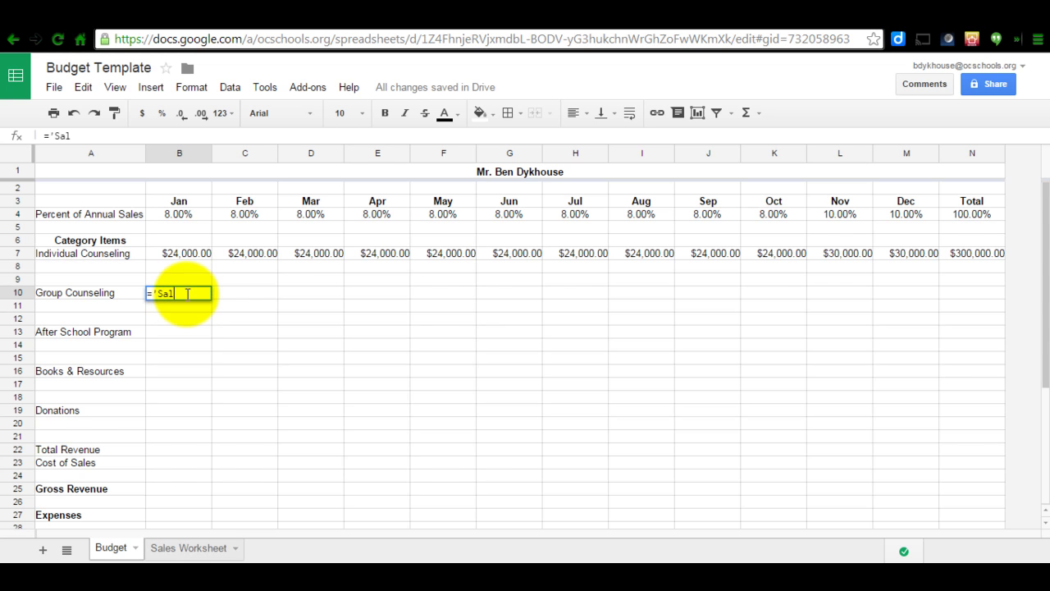
type("es Worksheet'")
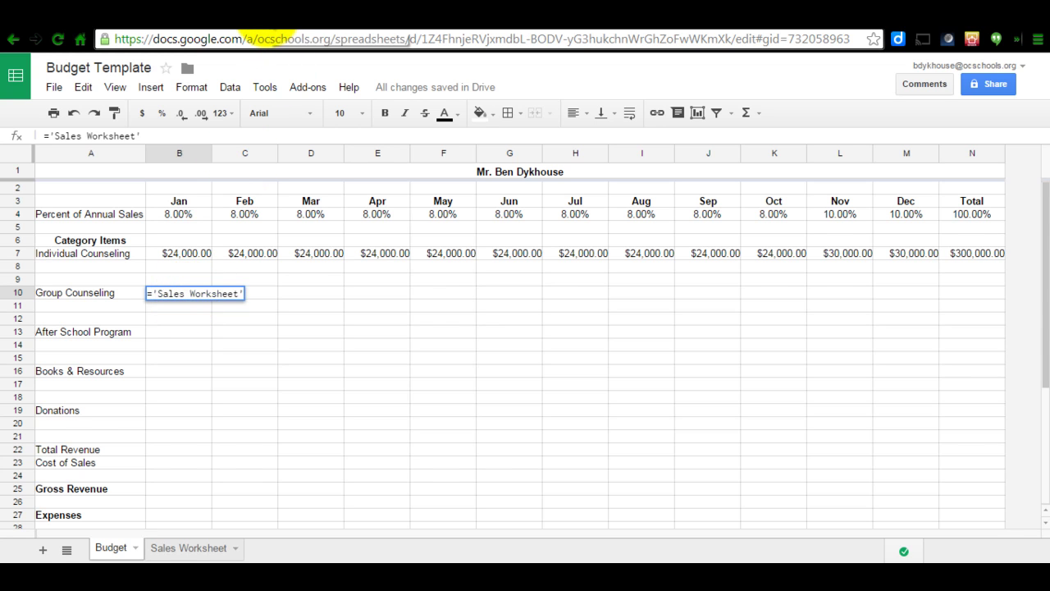
type("!")
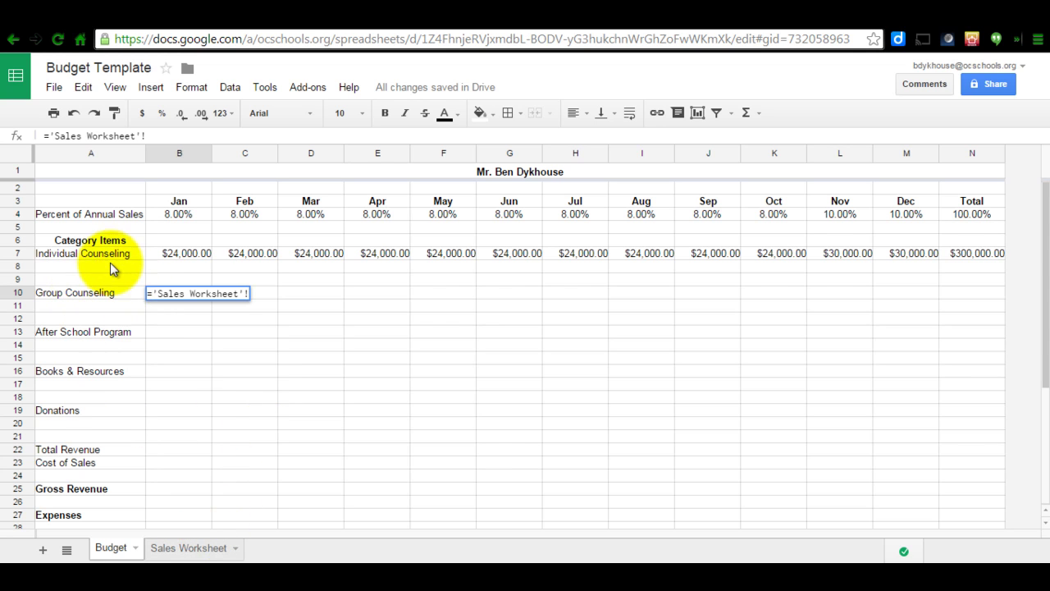
mouse_move(211, 579)
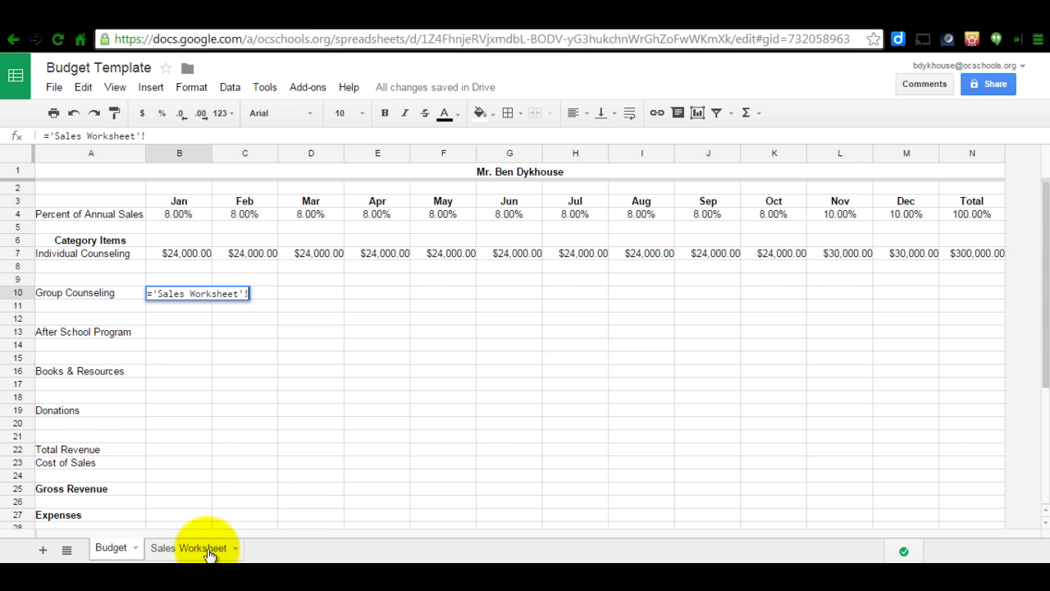
left_click(208, 554)
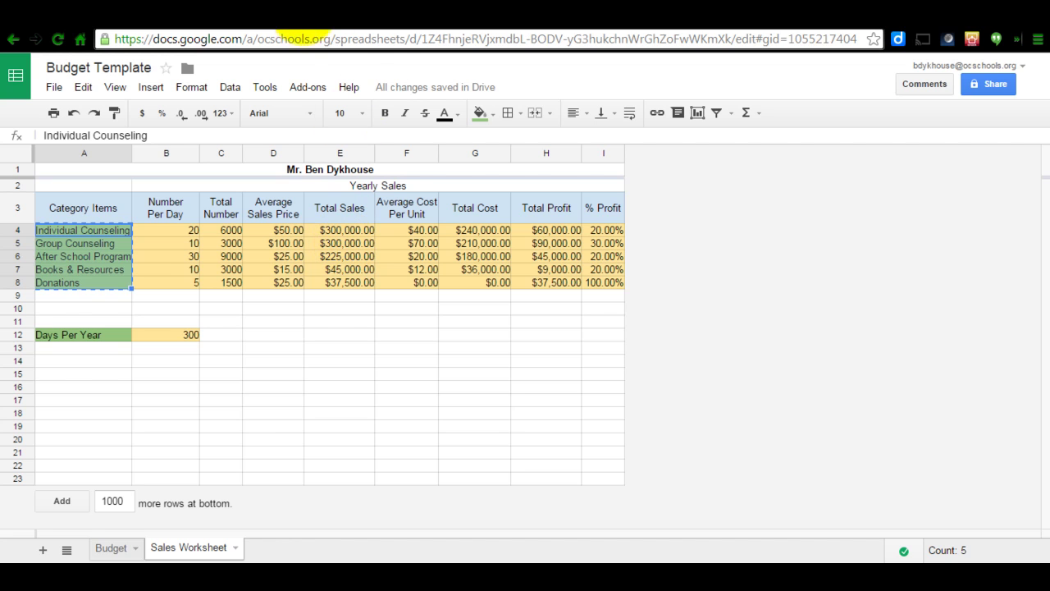
left_click(111, 547)
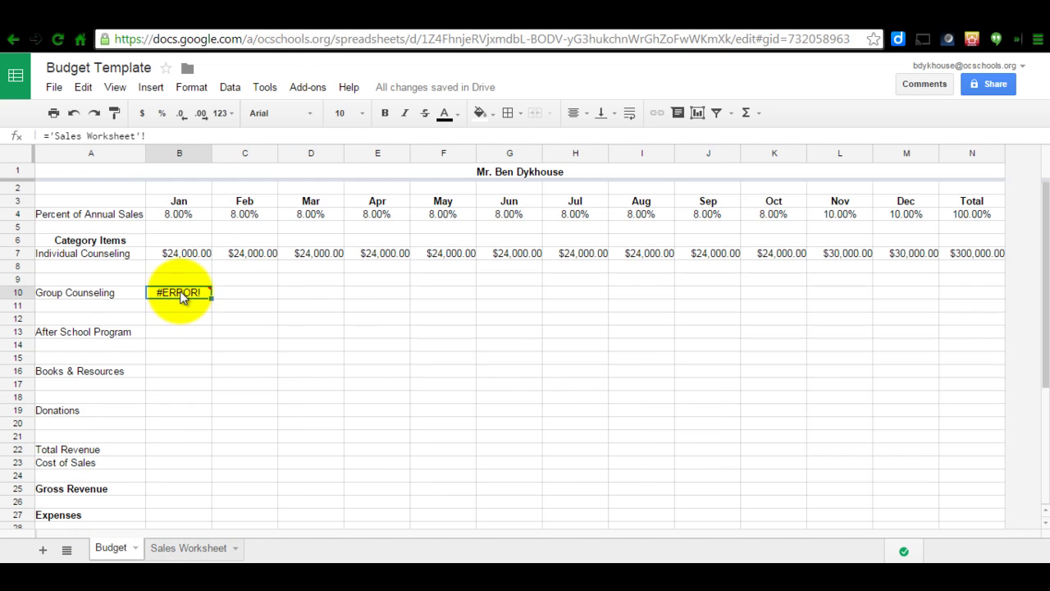
Complete the Group Counseling formula in B10 as ='Sales Worksheet'!$E5*Budget!B4.
mouse_move(179, 290)
left_click(146, 136)
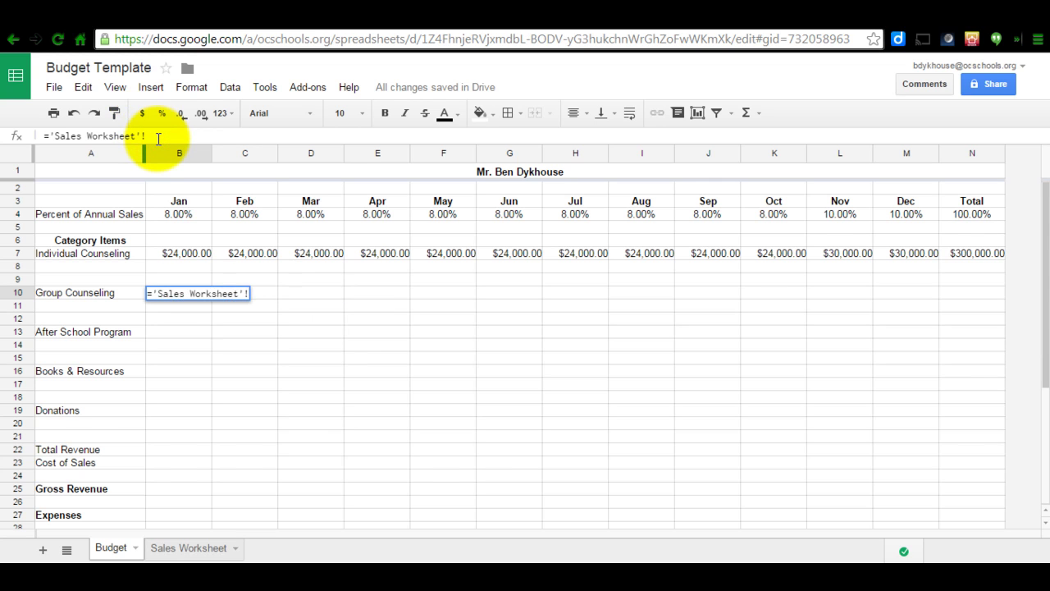
type("$")
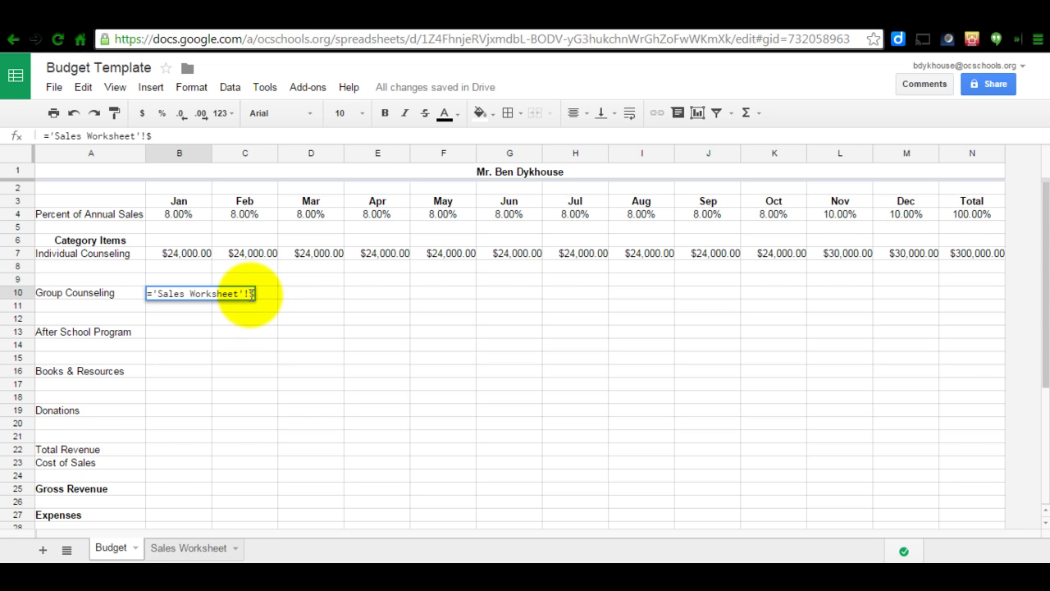
type("E5")
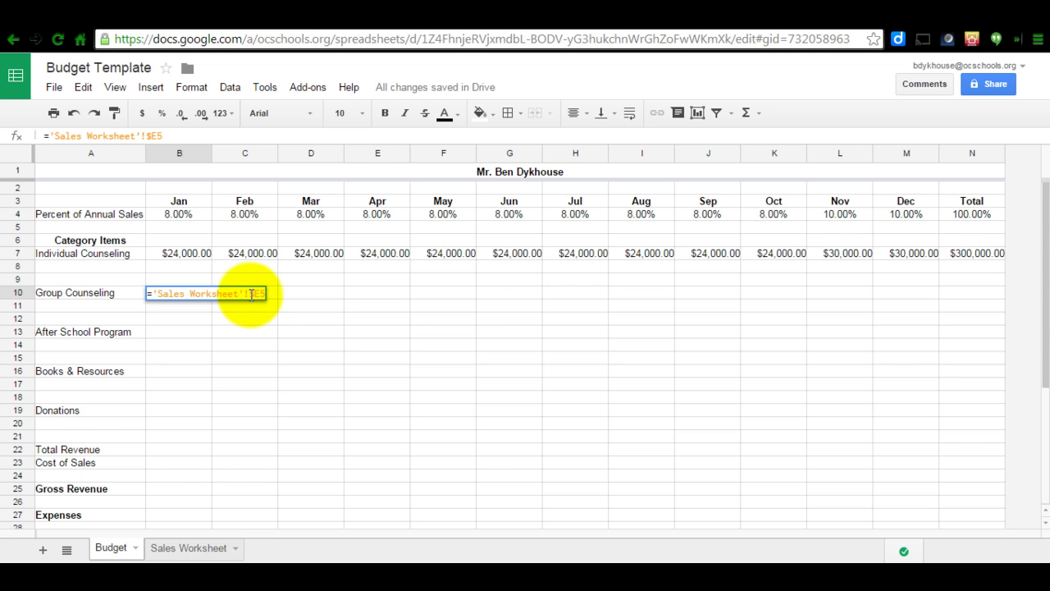
type("*")
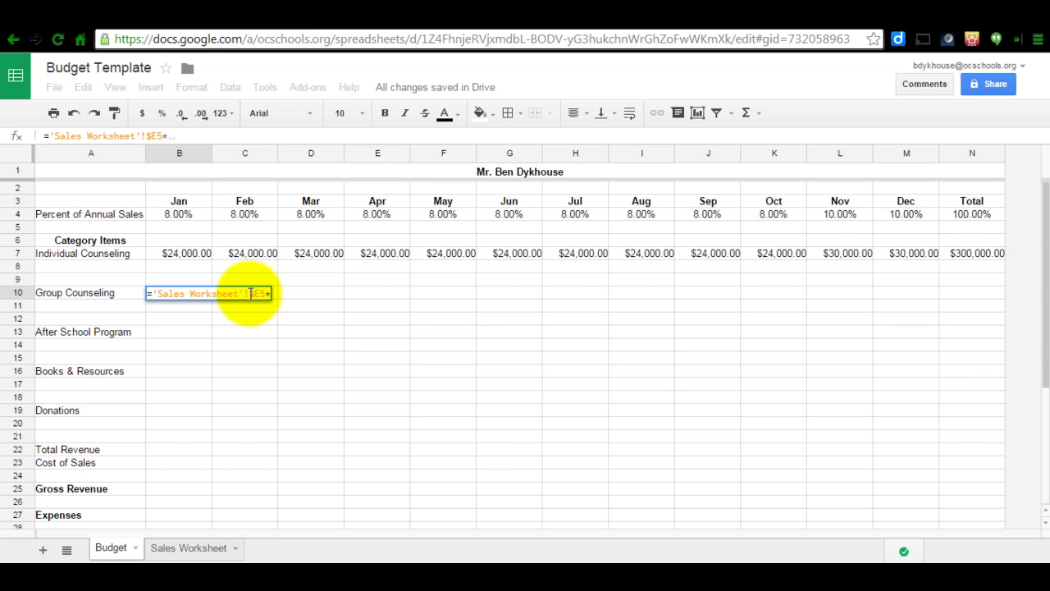
type("Budget")
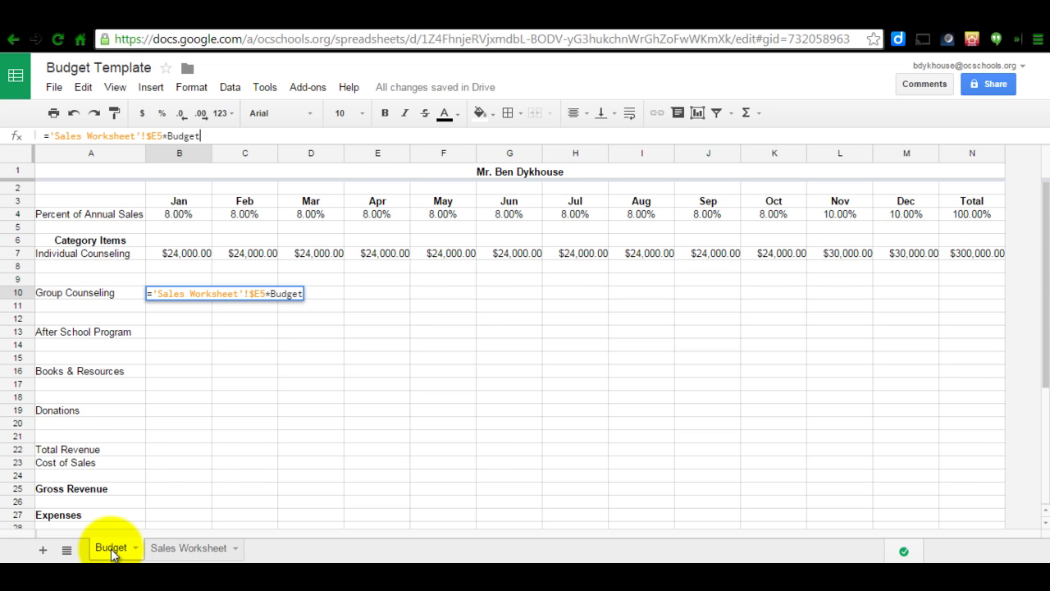
type("!")
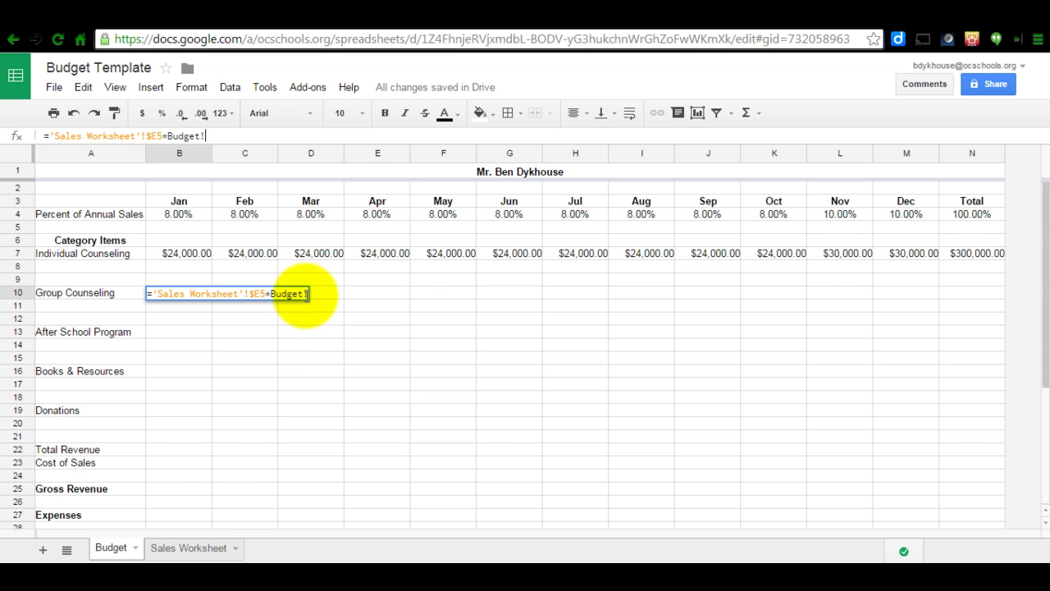
type("B4")
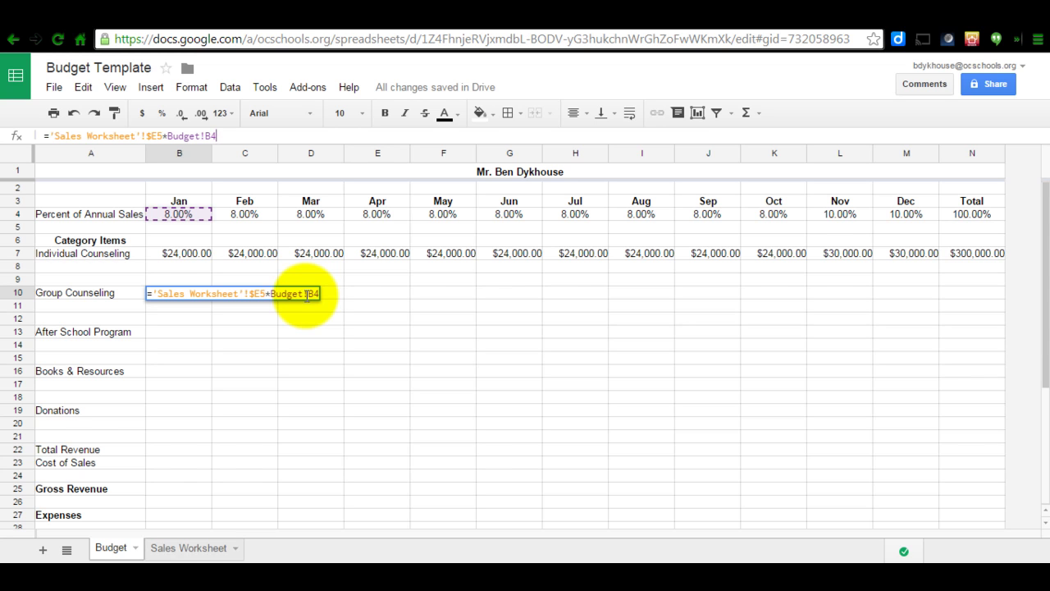
key("Return")
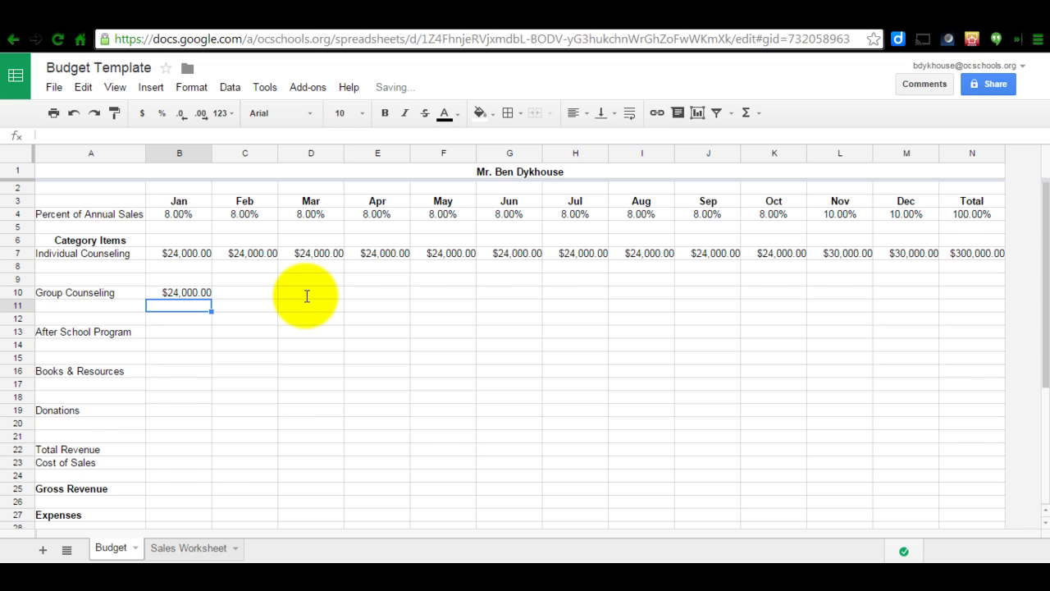
Compare the January sales in B7 and B10 with the Total Sales in E4 and E5 of the Sales Worksheet.
left_click(183, 294)
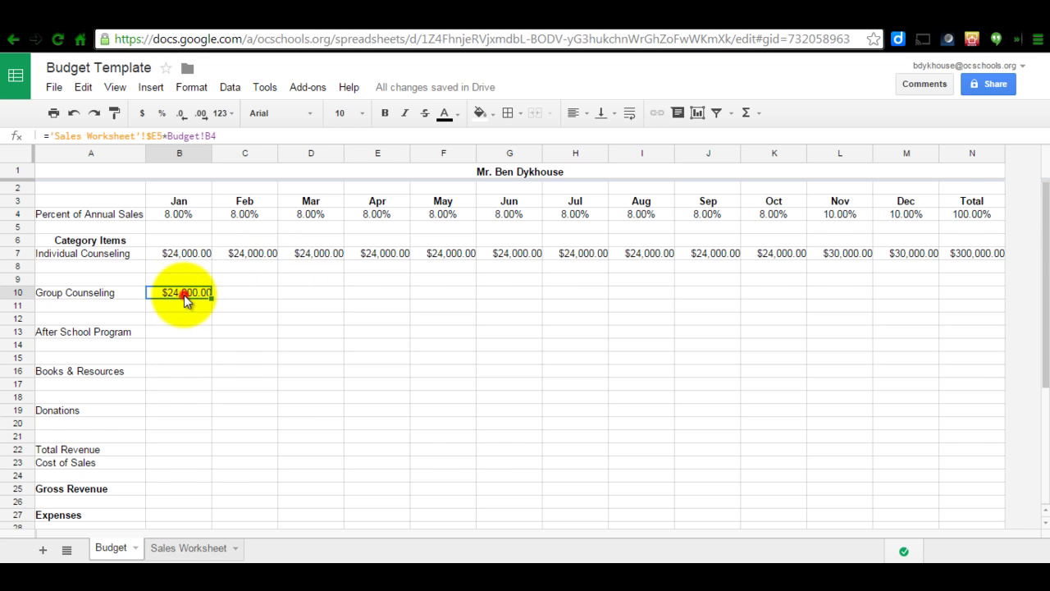
left_click(186, 254)
left_click(182, 293)
left_click(179, 547)
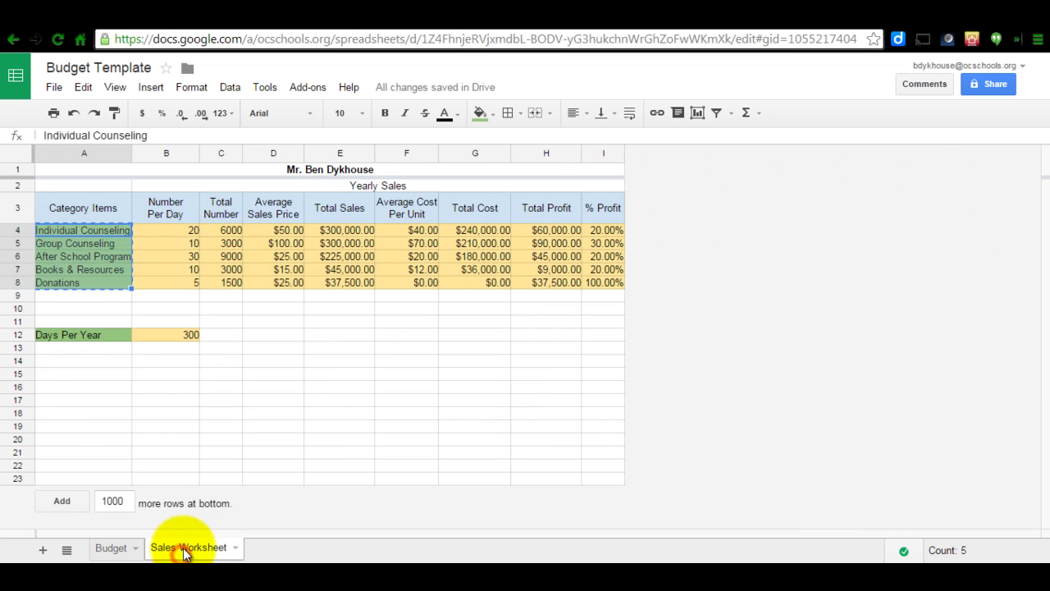
left_click(336, 231)
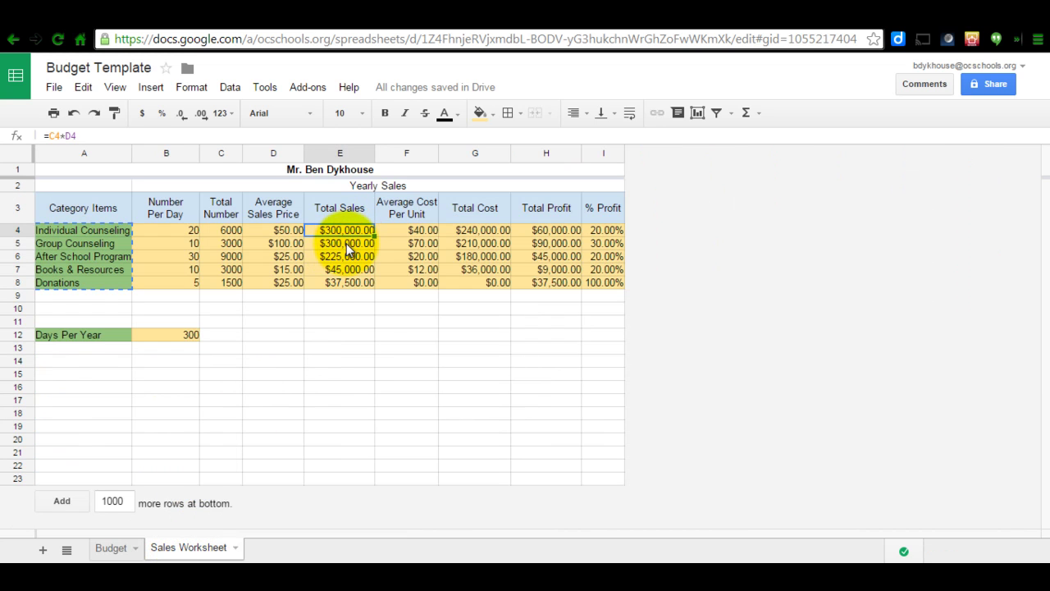
left_click(346, 243)
left_click(346, 231)
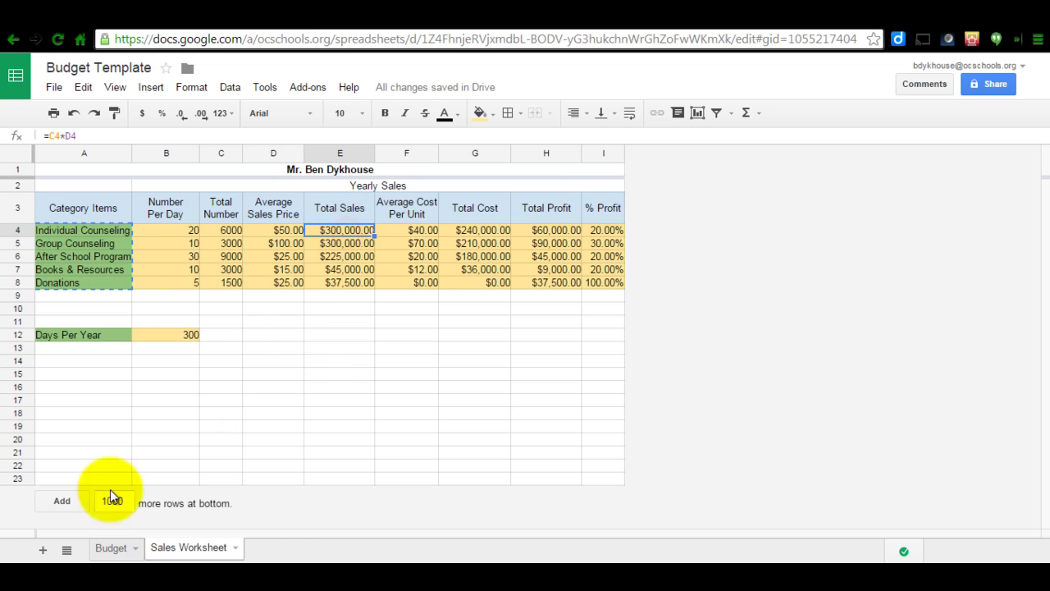
Fill the B10 formula across row 10 of the Budget sheet through the Total column, N10, and review its Sales Worksheet reference.
left_click(115, 550)
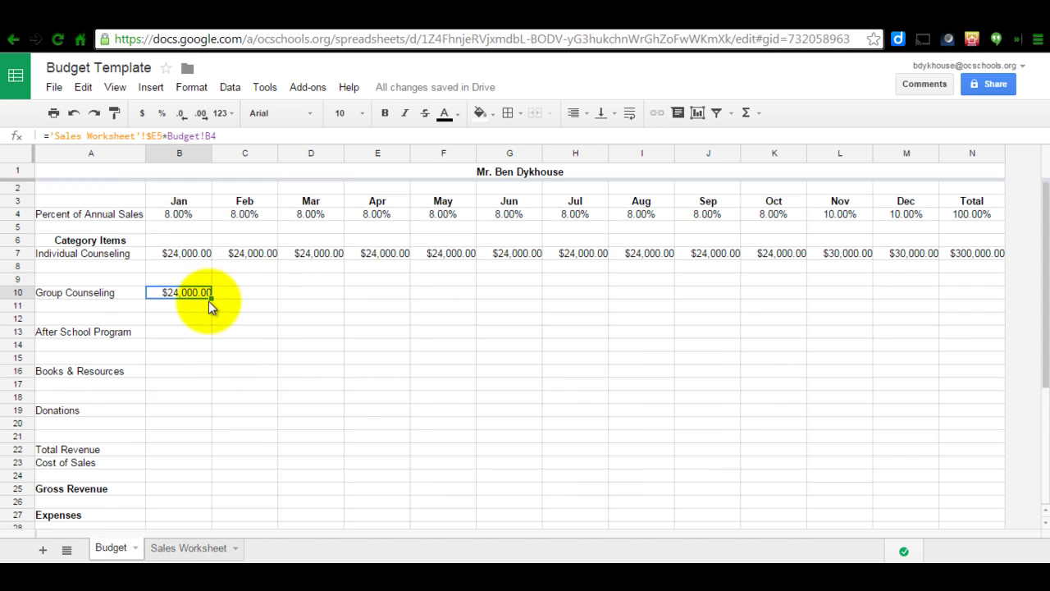
left_click_drag(210, 299, 964, 282)
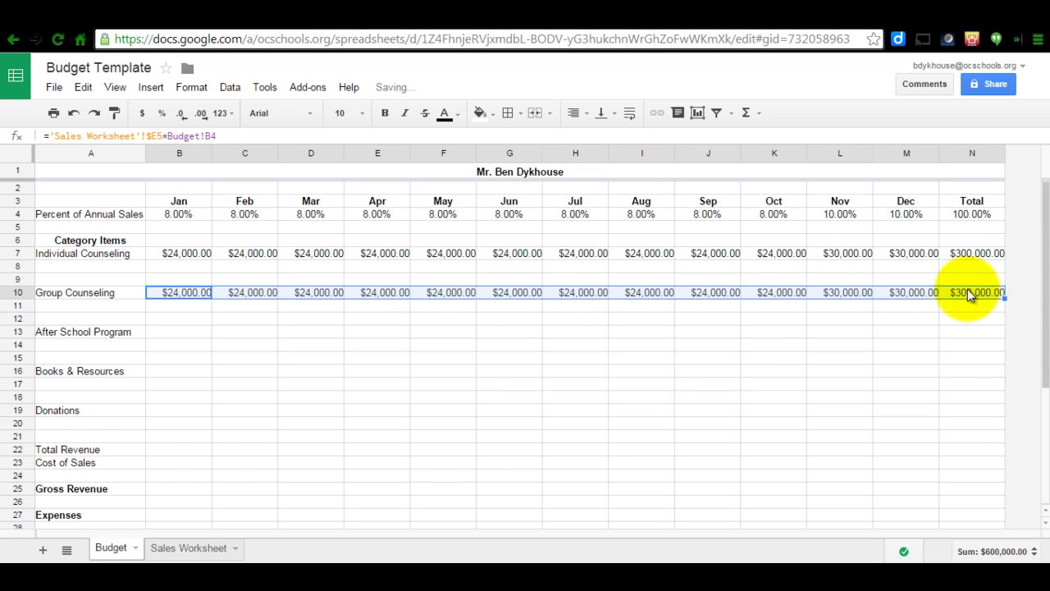
left_click(182, 334)
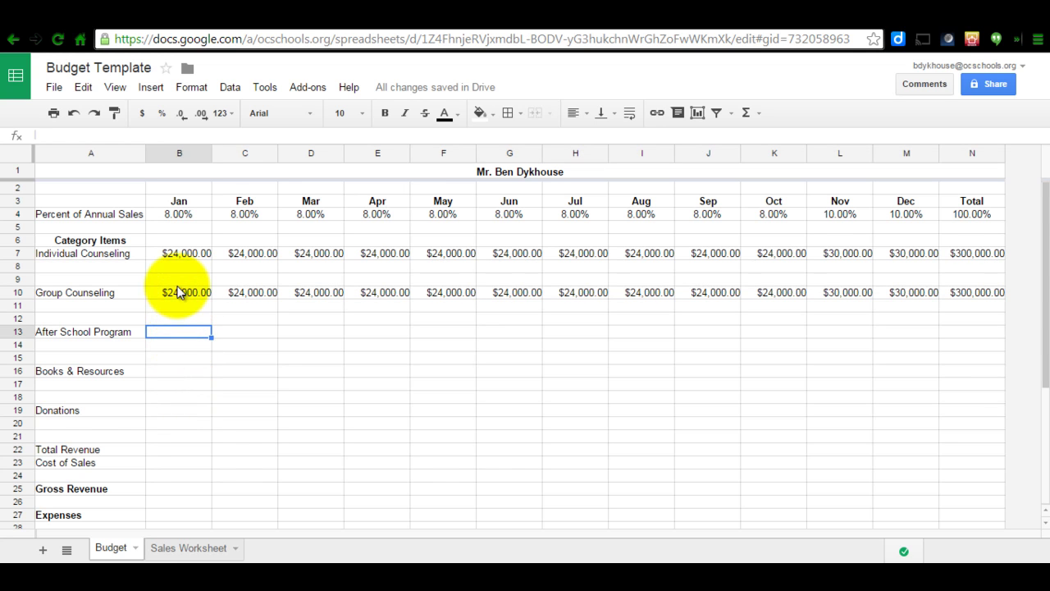
left_click(175, 295)
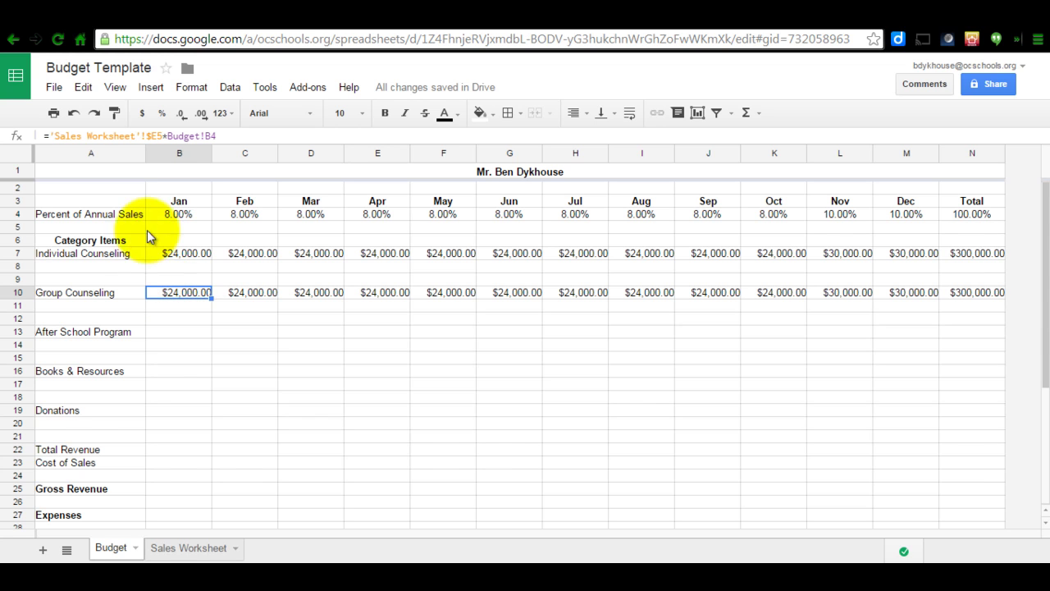
left_click(162, 136)
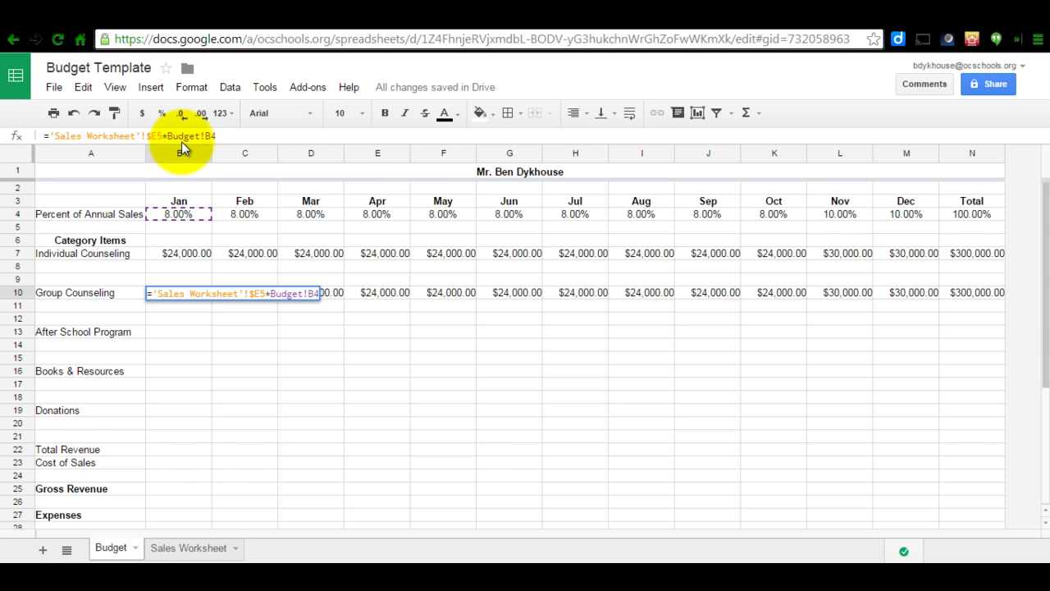
Enter the After School Program January sales formula ='Sales Worksheet'!$E6*Budget!B4 in B13.
left_click(181, 333)
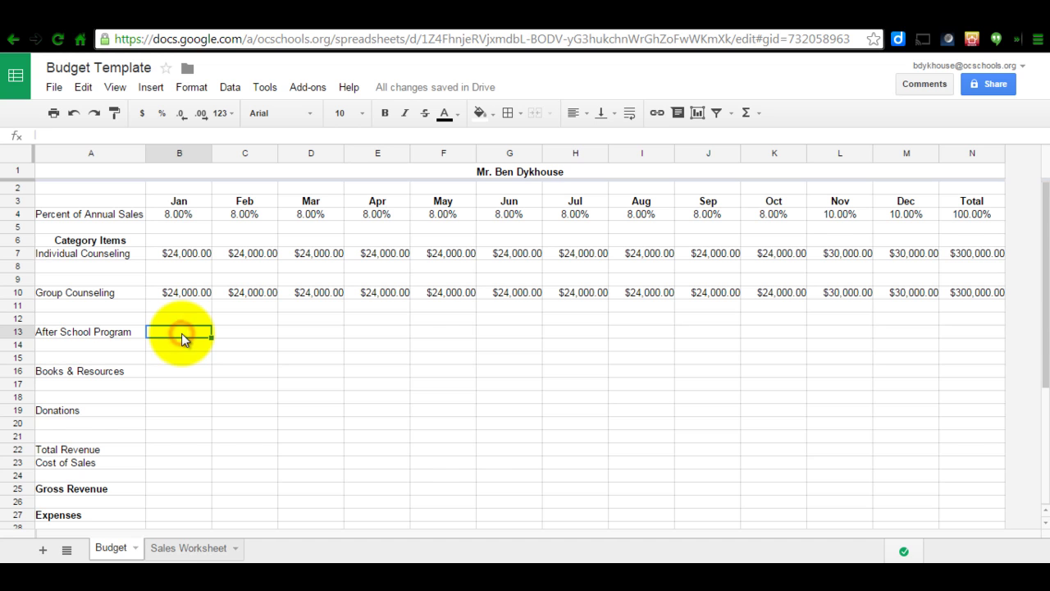
type("=s")
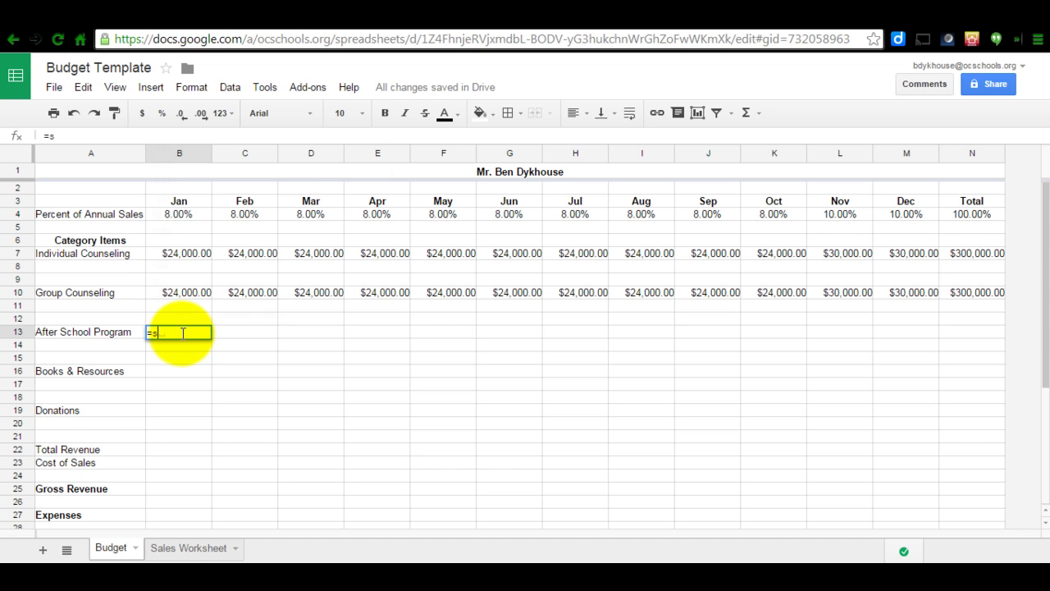
key("BackSpace")
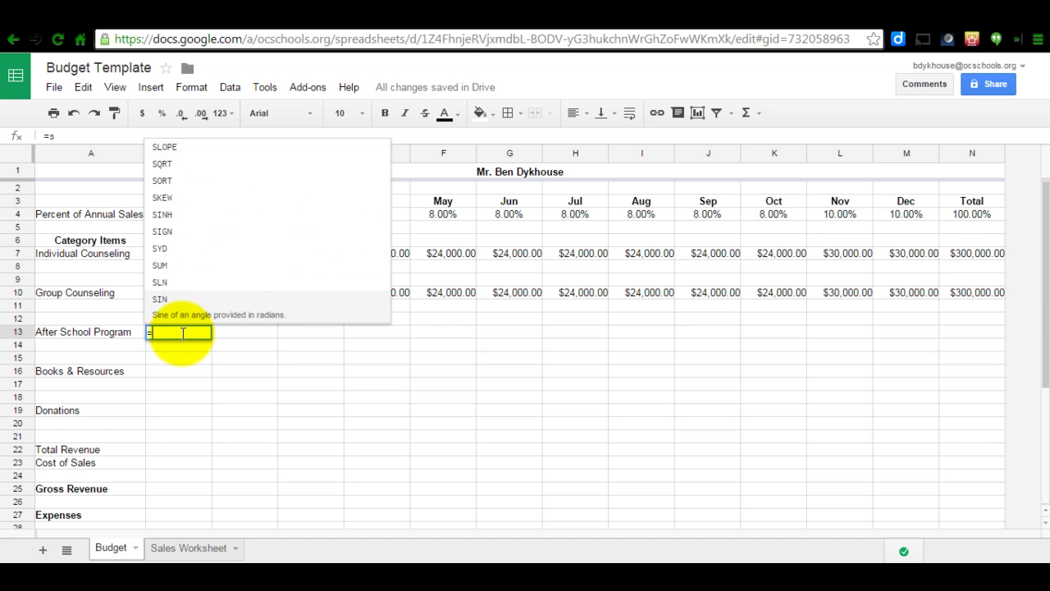
type("'Sales Worksh")
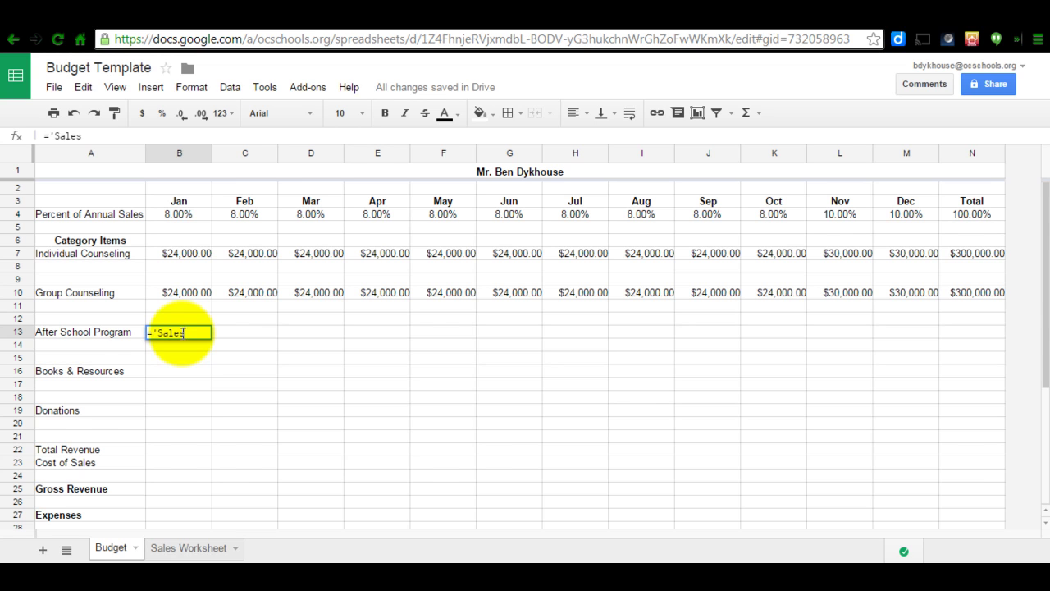
type("eet")
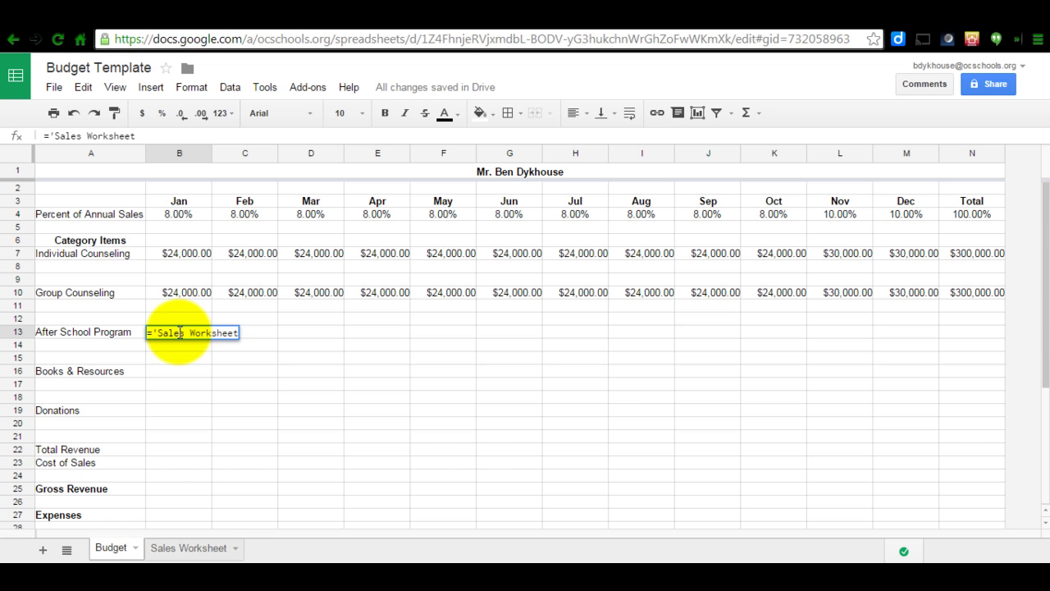
type("'!$E6")
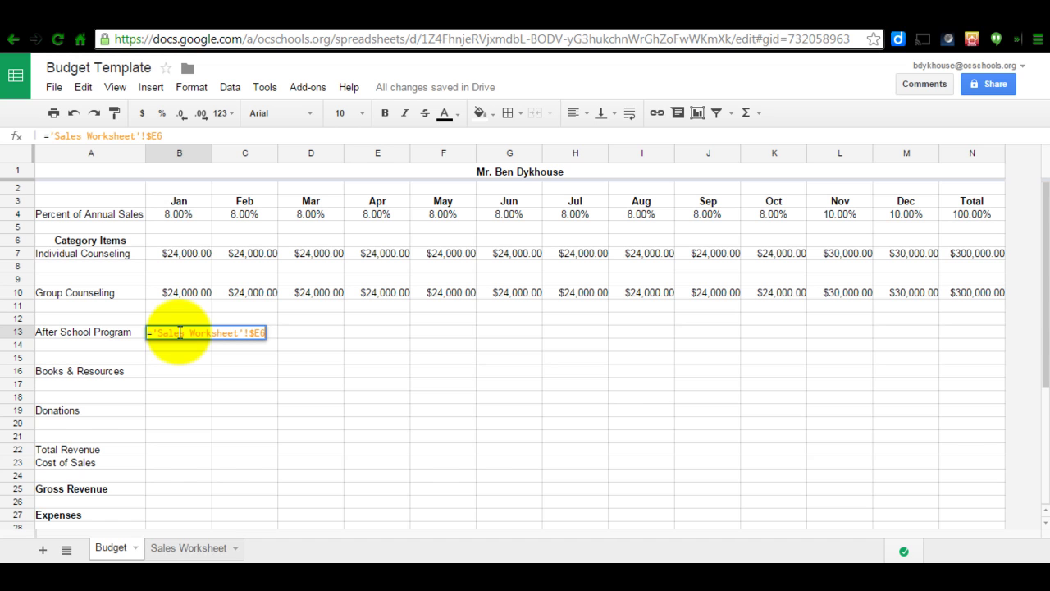
type("*")
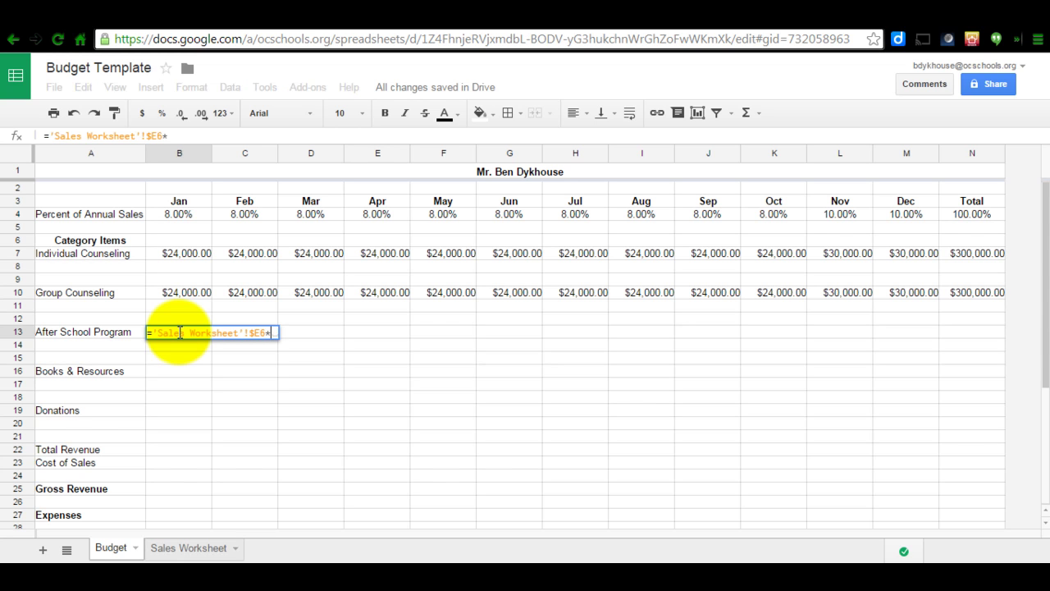
type("Budge")
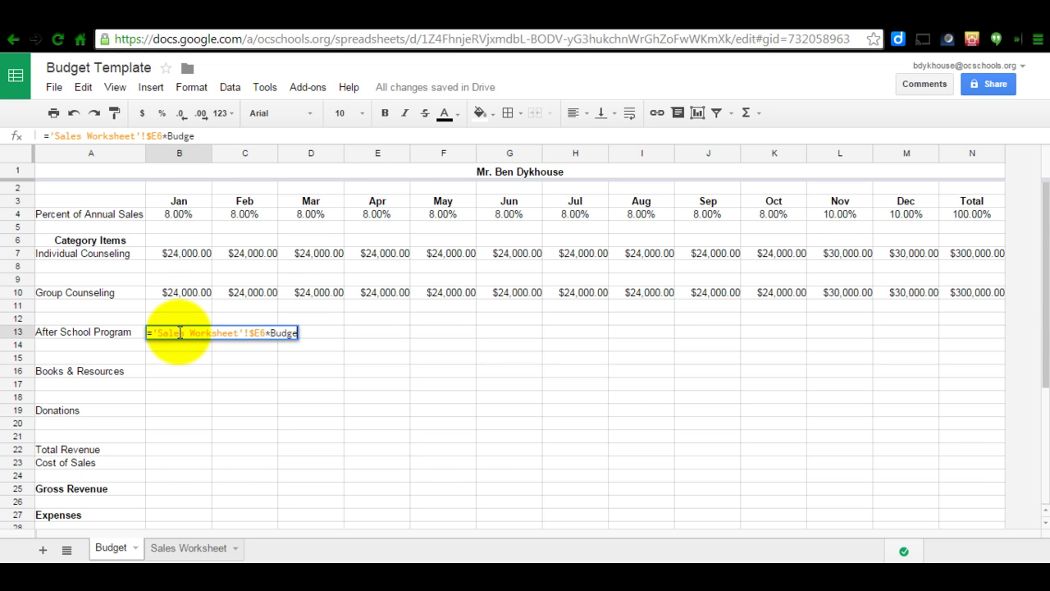
type("t!B4")
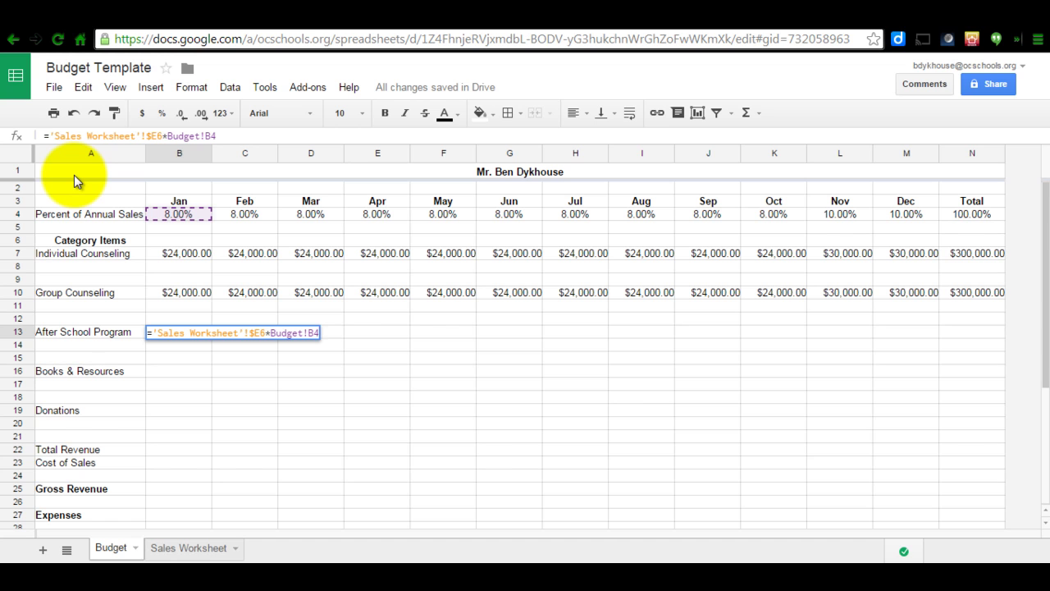
key("Return")
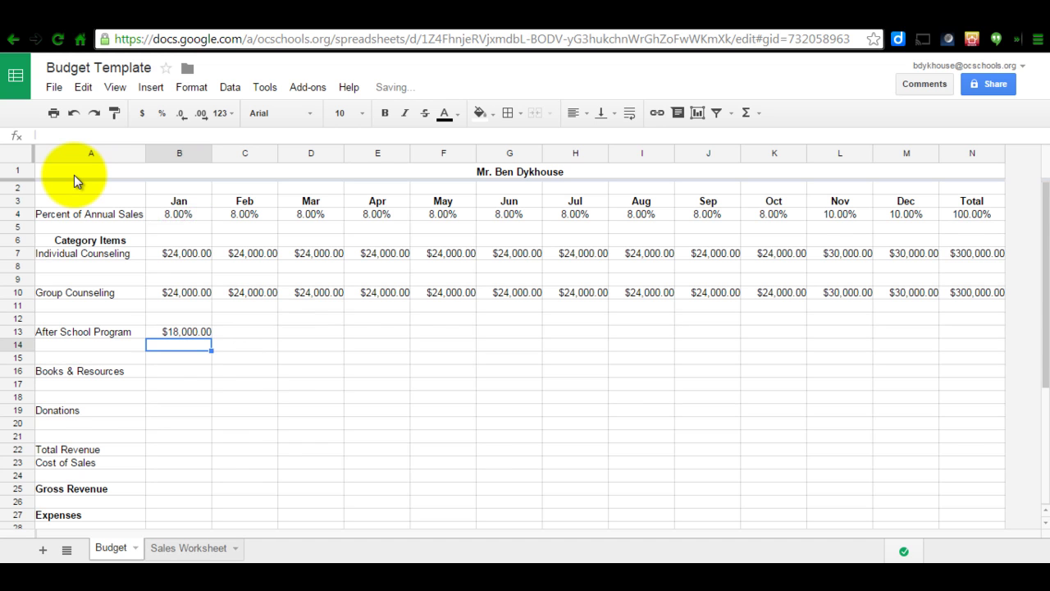
Fill the B13 formula across row 13 through the Total column, N13, and review the January formulas in B7, B10 and B13.
left_click(205, 332)
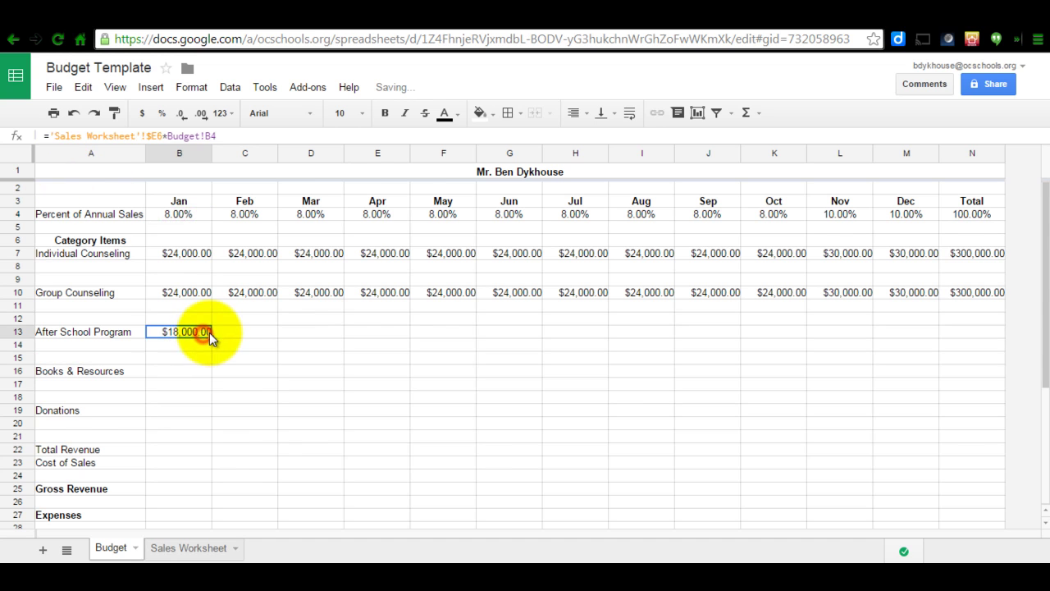
left_click_drag(210, 337, 966, 344)
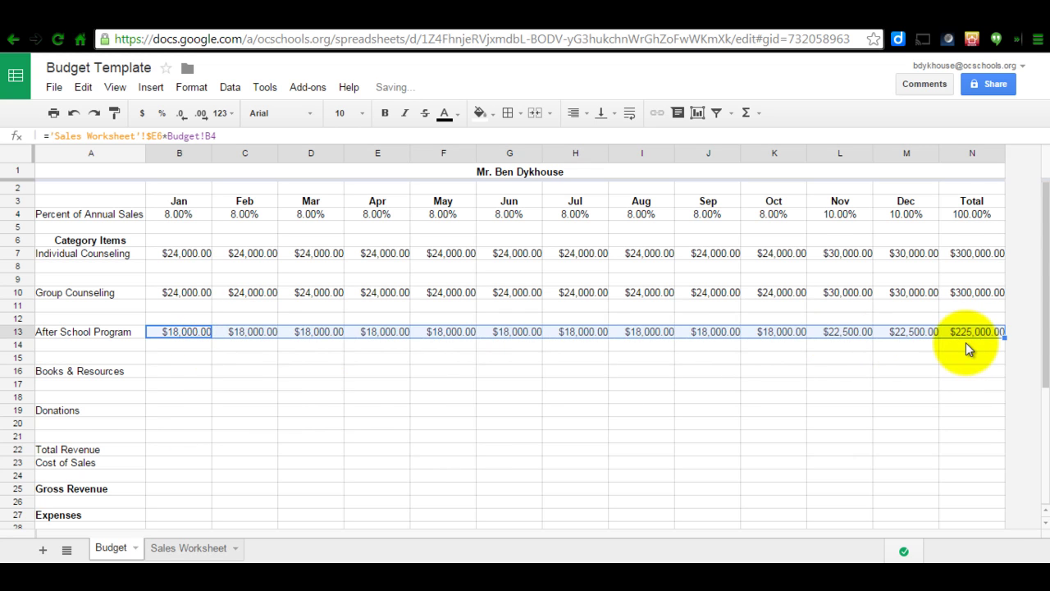
left_click(171, 369)
left_click(189, 253)
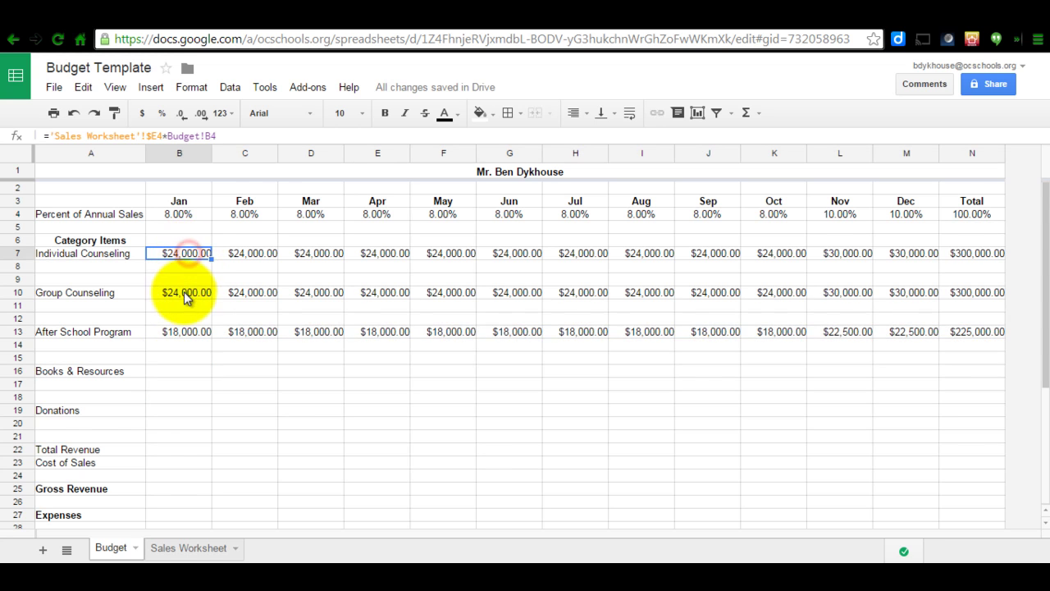
left_click(186, 293)
left_click(180, 334)
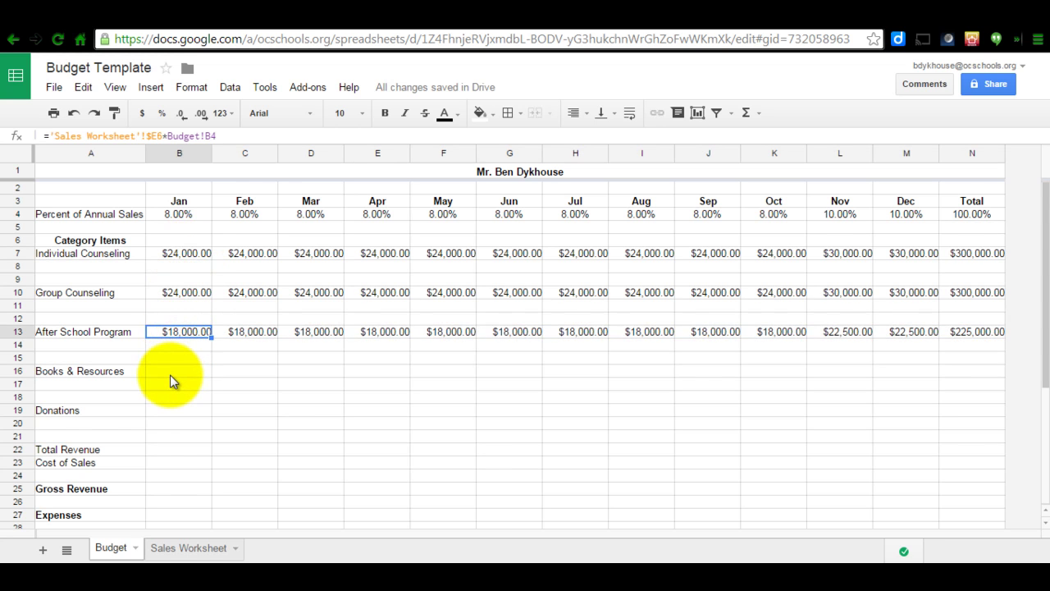
left_click(169, 374)
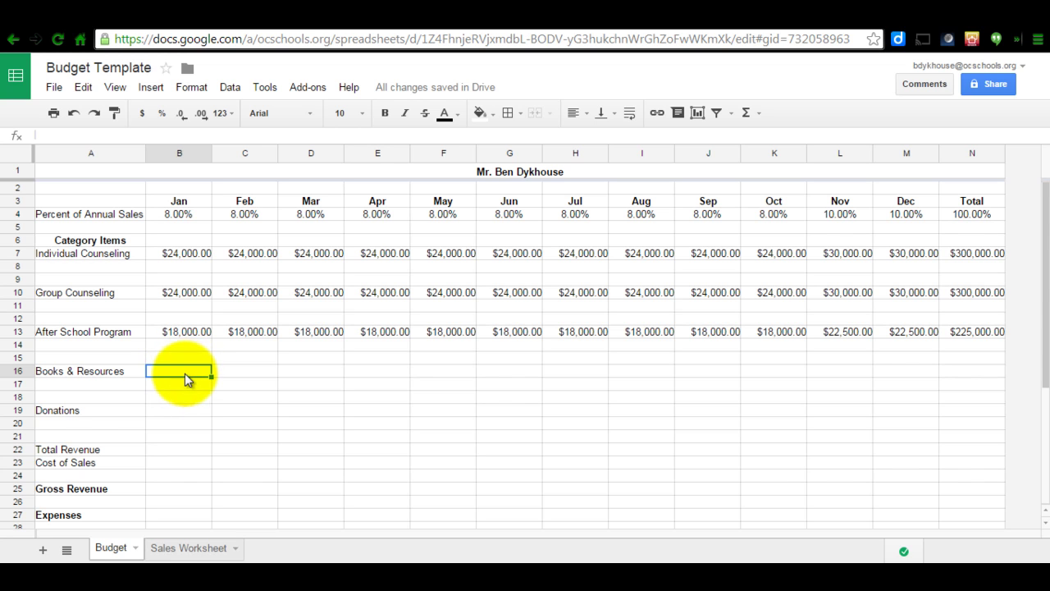
left_click(178, 410)
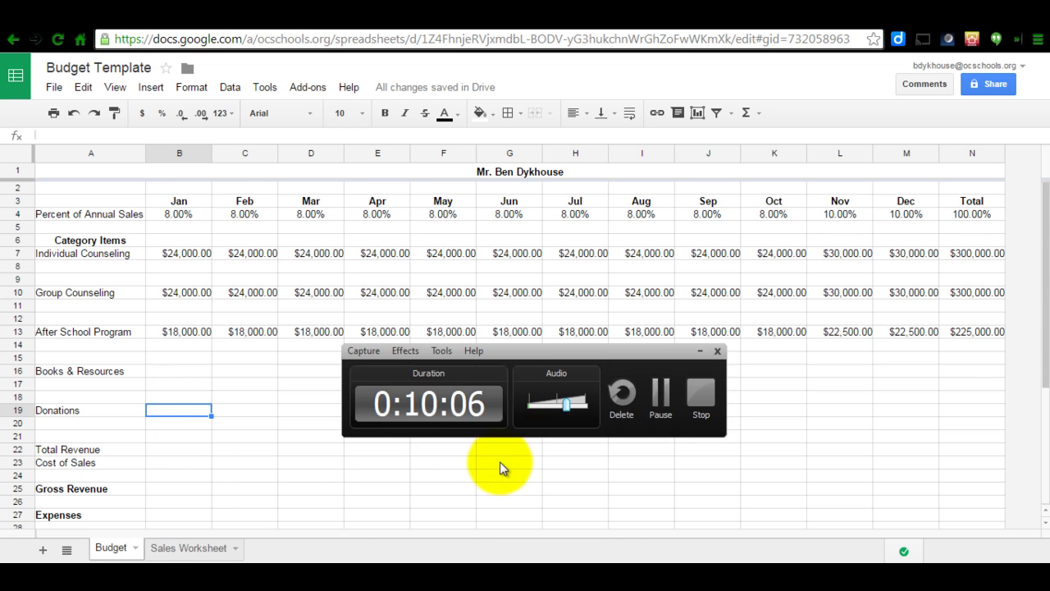
left_click(661, 391)
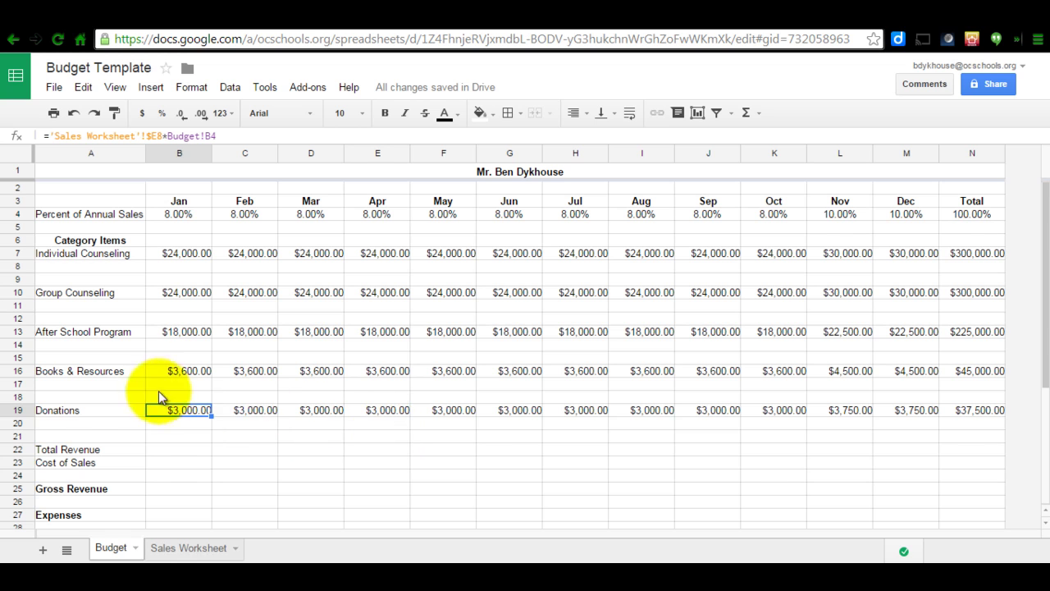
Review the January formulas for Books & Resources in B16 and Donations in B19.
left_click(182, 371)
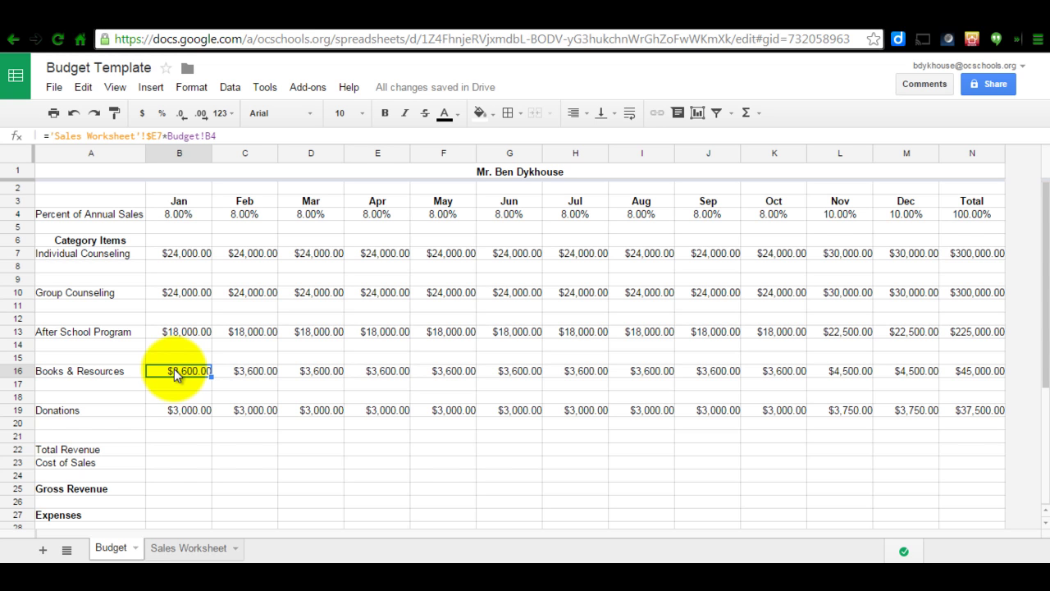
left_click(177, 413)
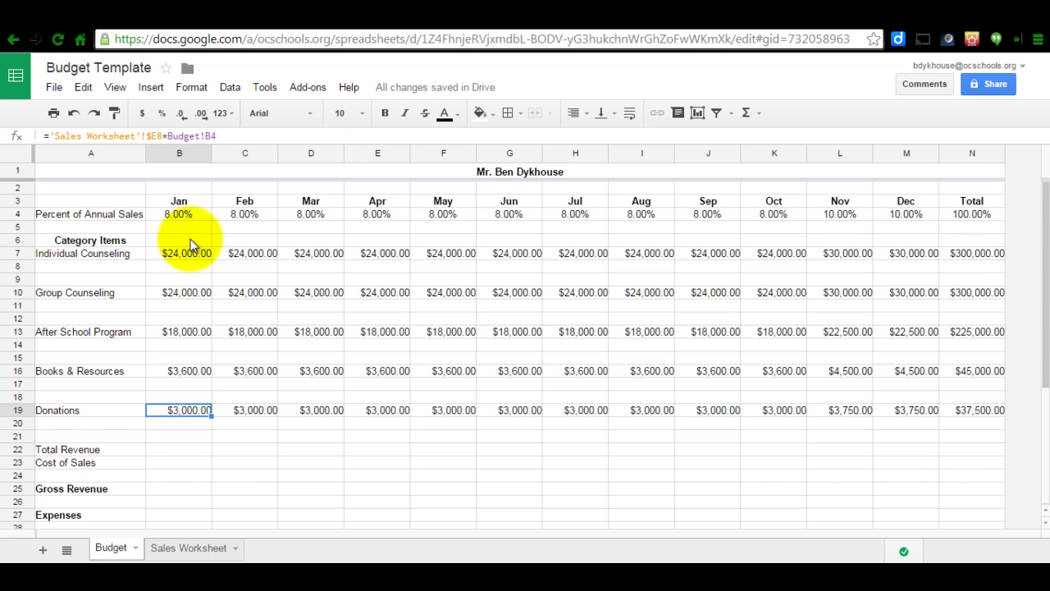
Switch to the Company Budget document and read instruction 38 on calculating each month's total costs in B8.
left_click(251, 17)
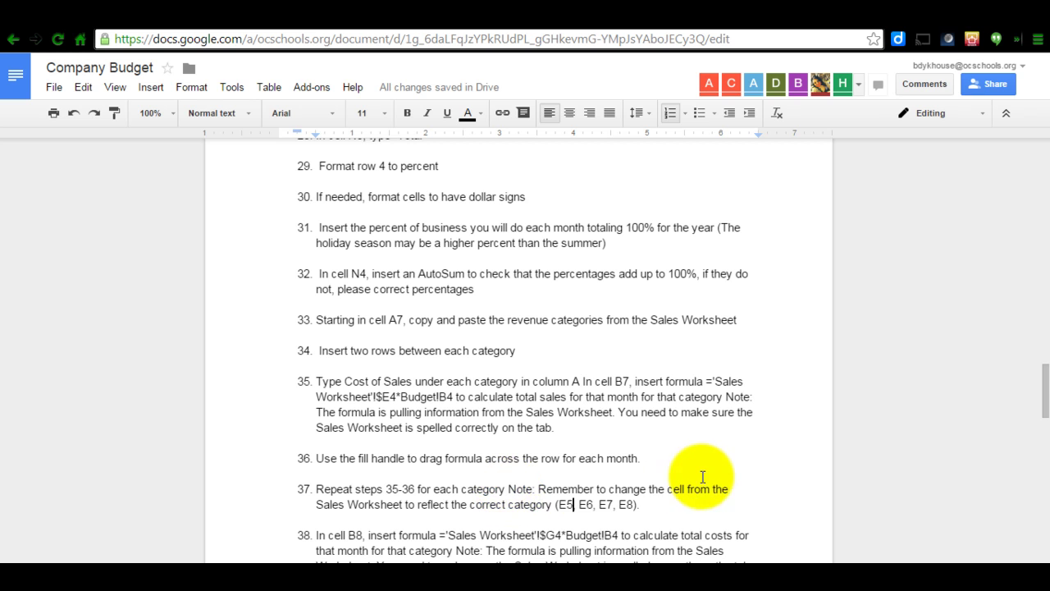
scroll(757, 485, "down", 3)
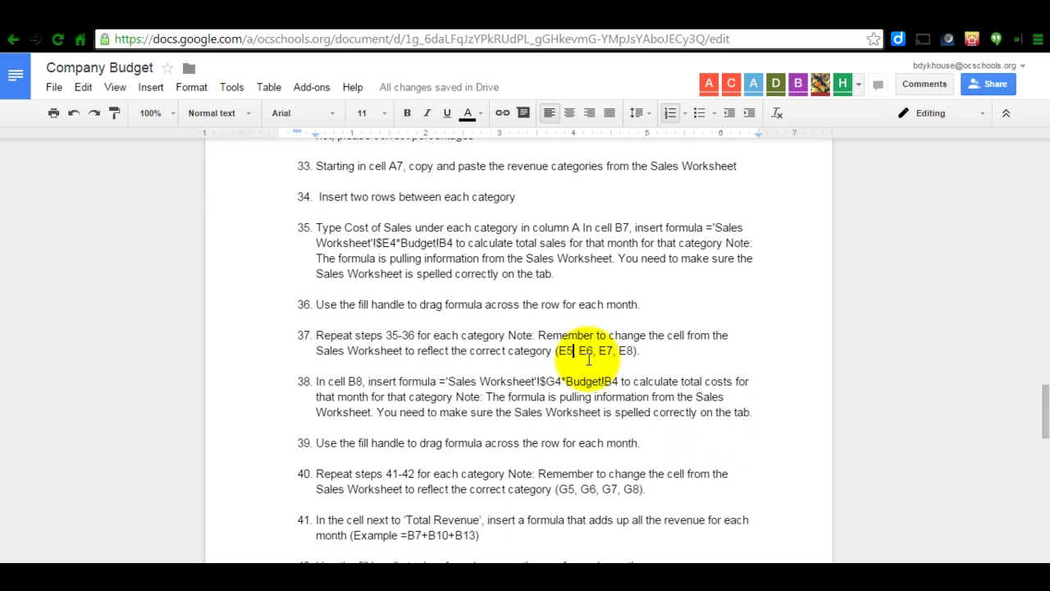
left_click(316, 381)
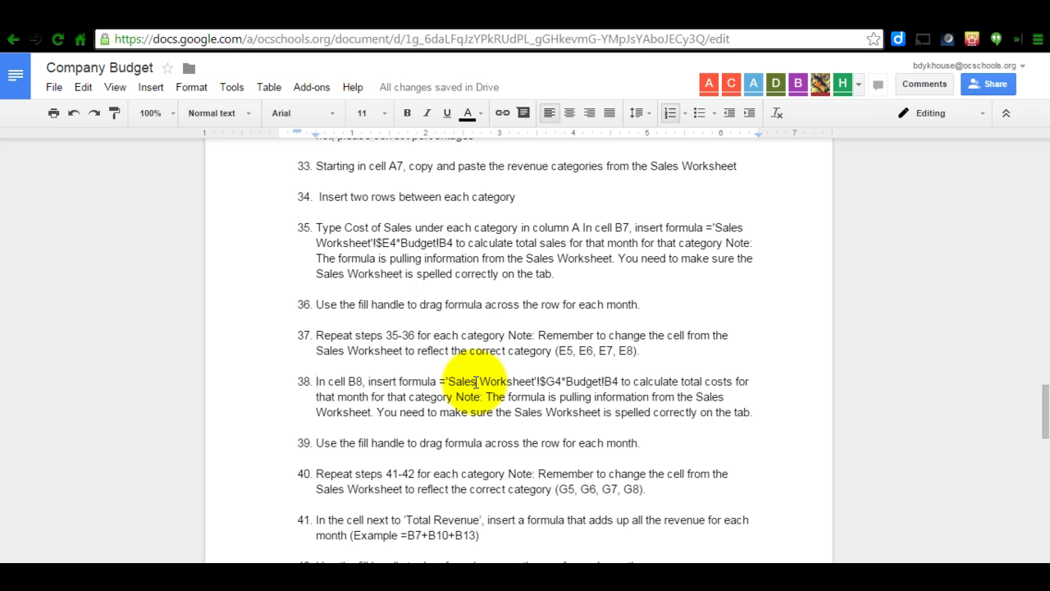
left_click(681, 381)
left_click_drag(681, 381, 733, 387)
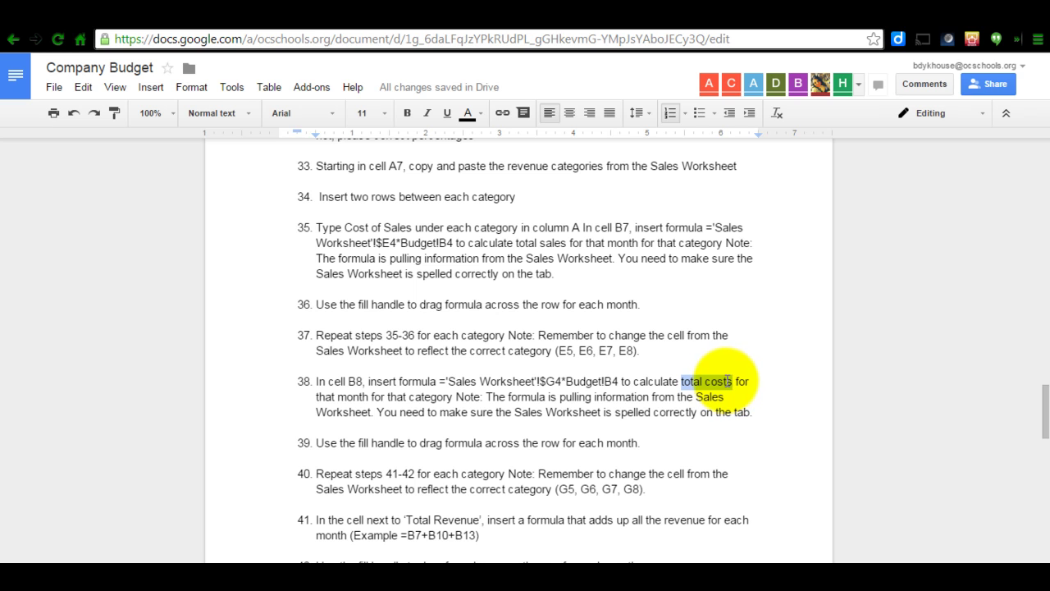
left_click(717, 379)
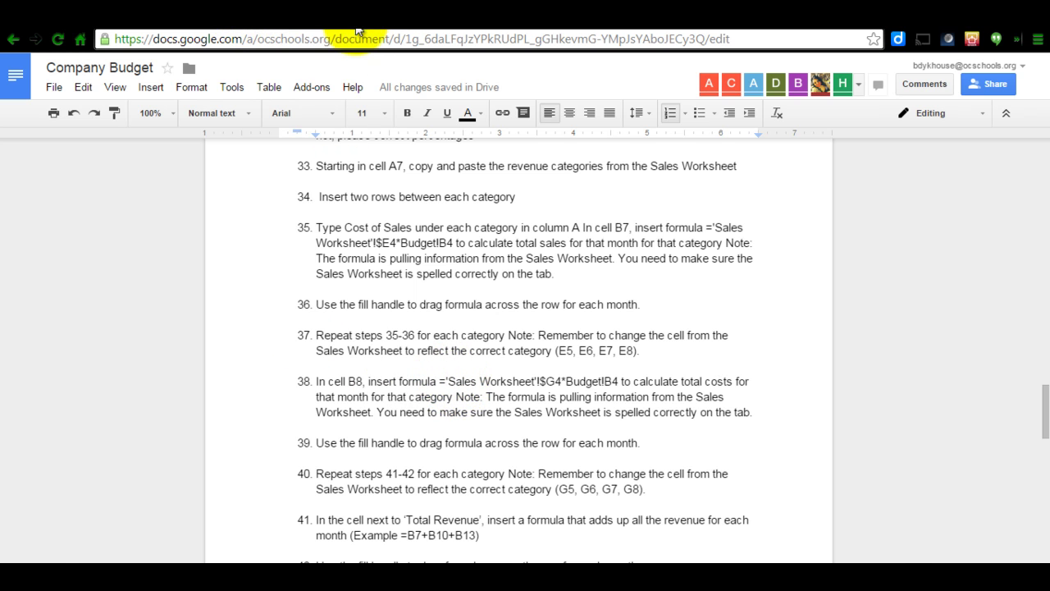
Switch back to the Budget Template spreadsheet and enter the label Cost of Sales under Individual Counseling in A8 and Group Counseling in A11.
left_click(383, 16)
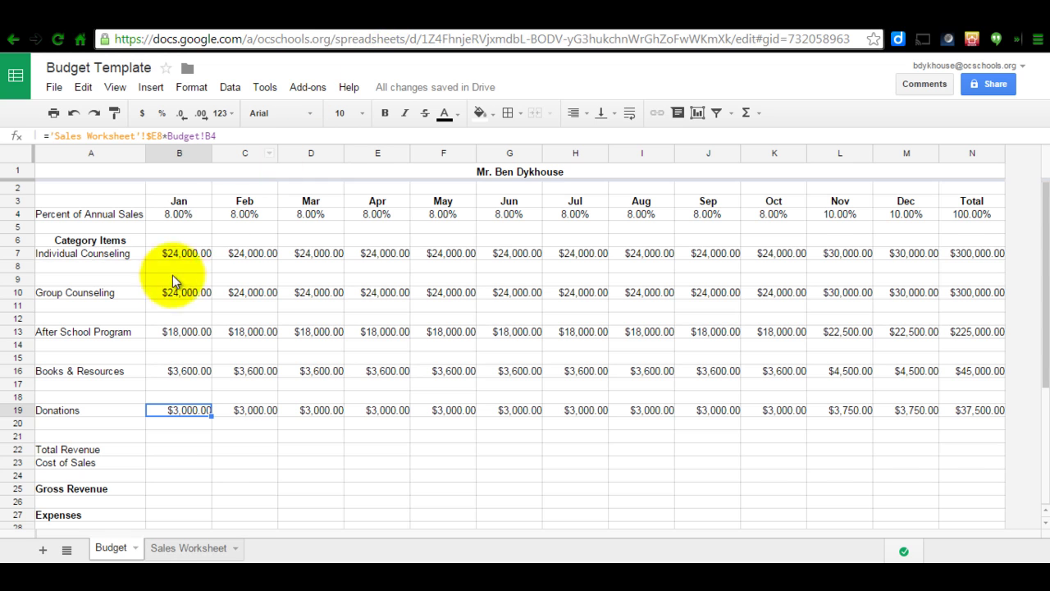
left_click(115, 267)
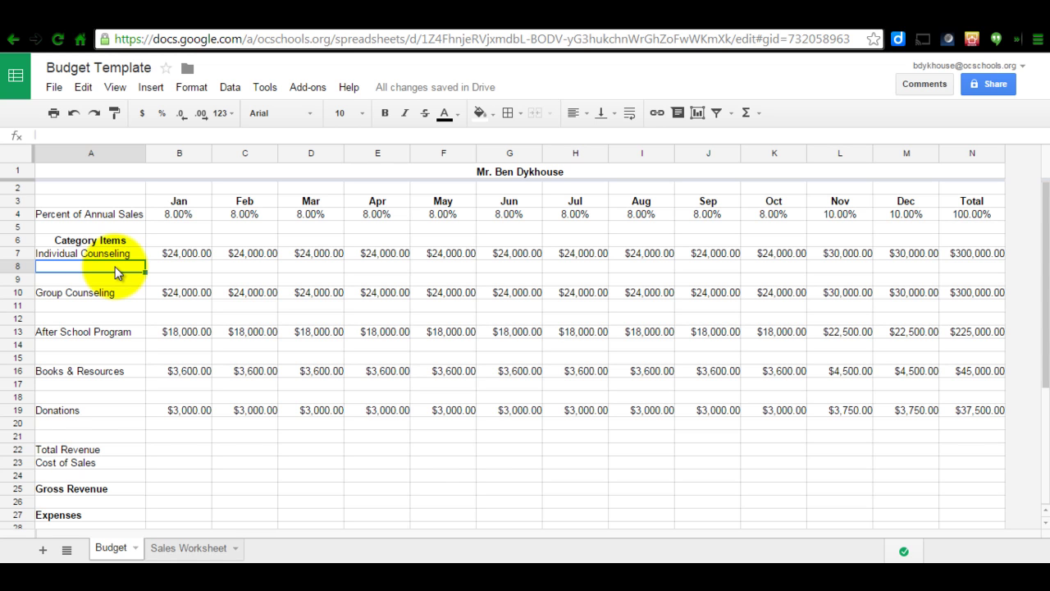
type("Cost")
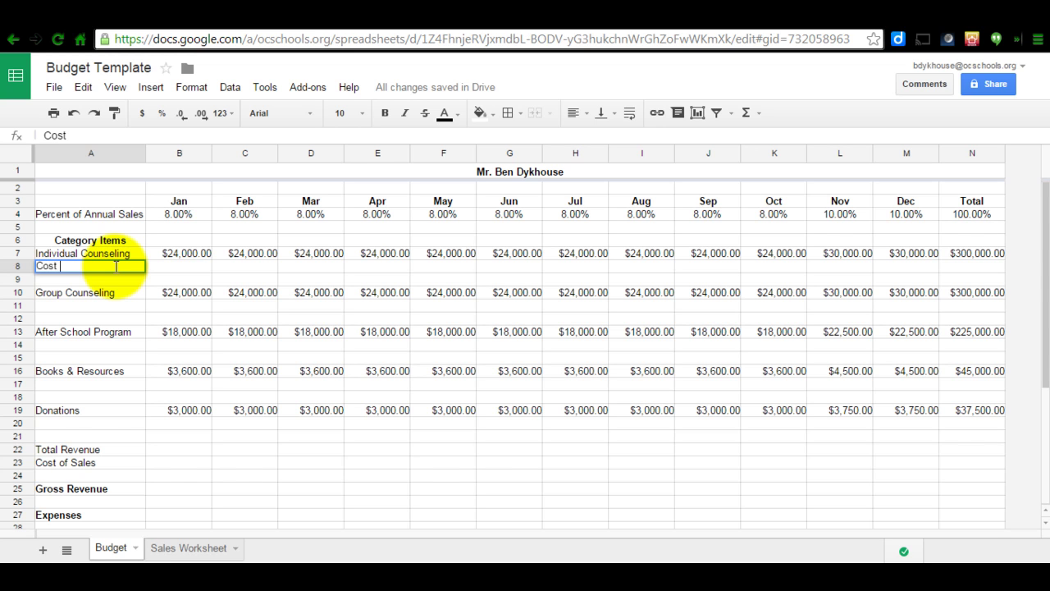
type(" of Sales")
key("Return")
key("Down")
key("Down")
type("Cost of Sales")
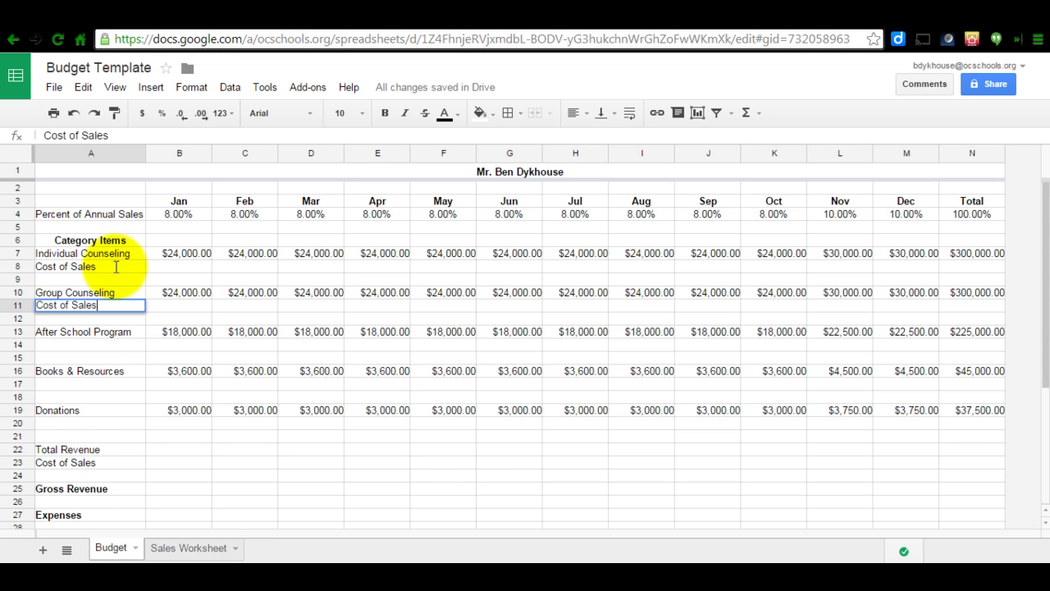
key("Return")
Enter the label Cost of Sales under After School Program in A14 and Books & Resources in A17.
key("Down")
key("Down")
type("C")
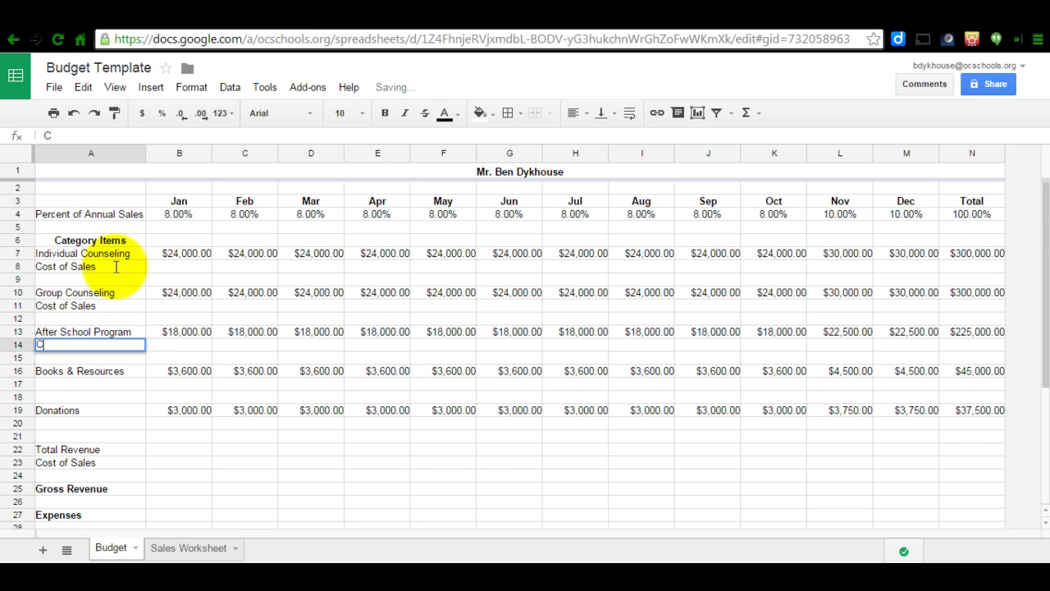
type("ost of Sales")
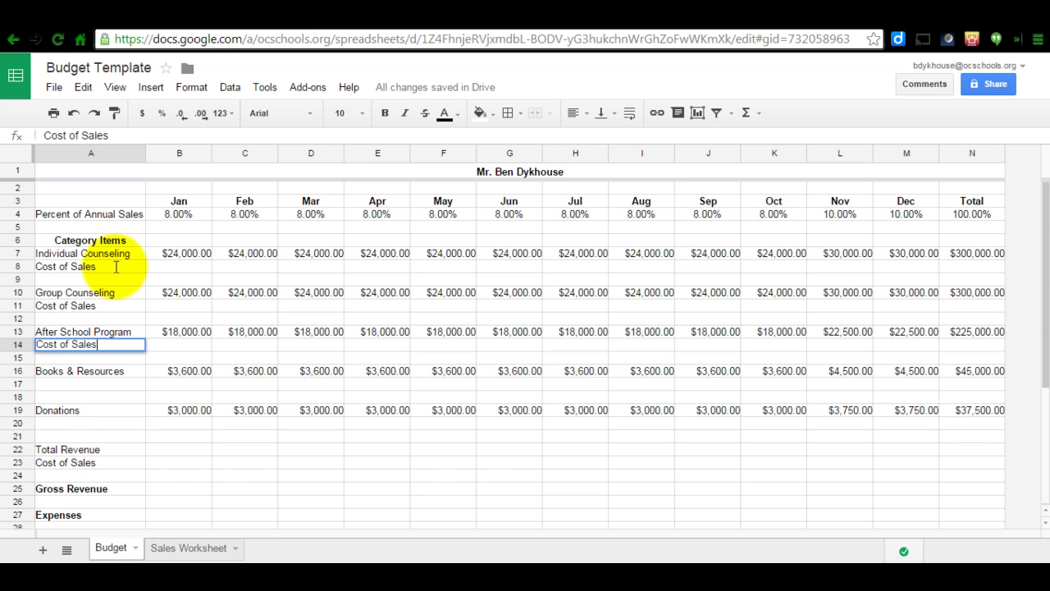
key("Return")
key("Down")
key("Down")
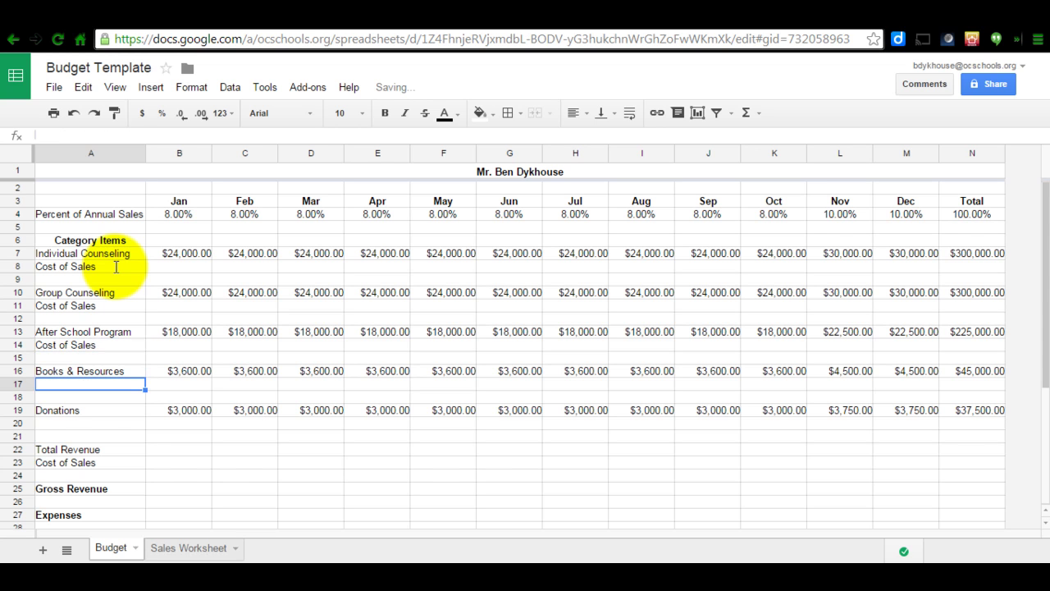
type("Cost of ")
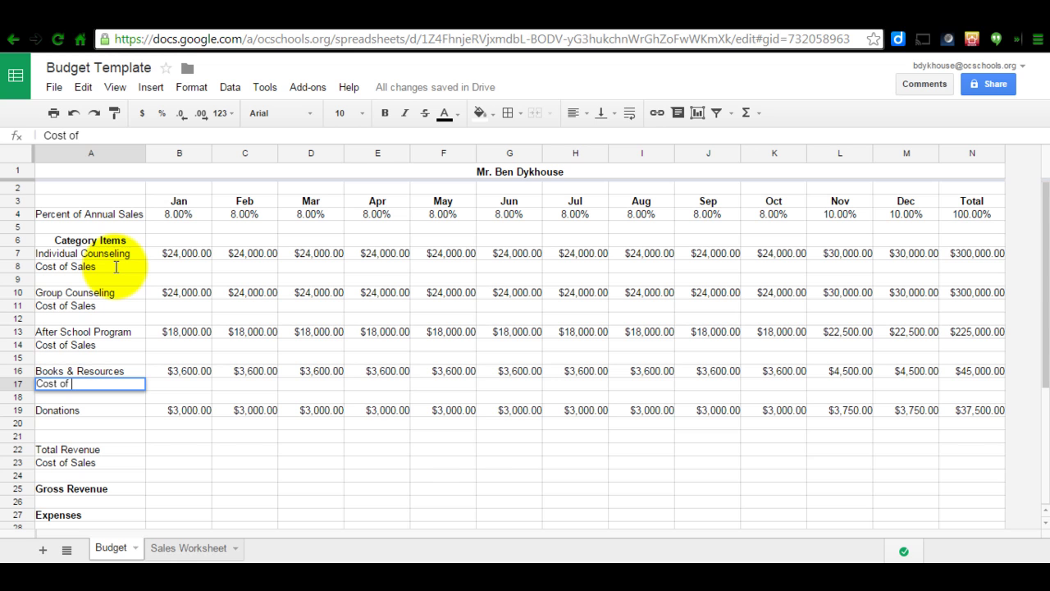
type("Sales")
key("Return")
Enter the label Cost of Sales under Donations in A20 and check the labels in A11 and A8.
key("Down")
key("Down")
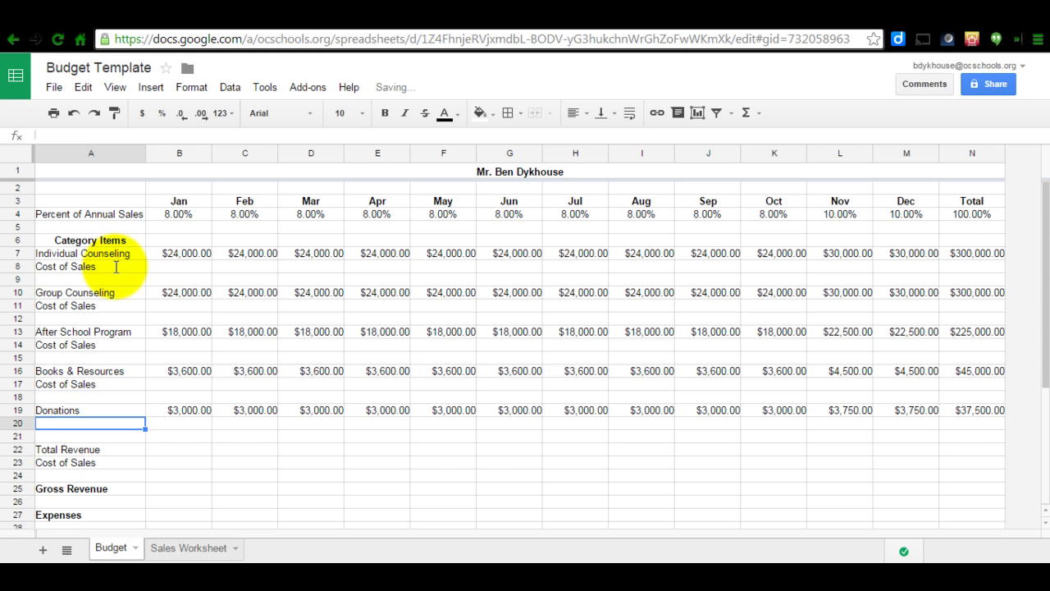
type("Cos")
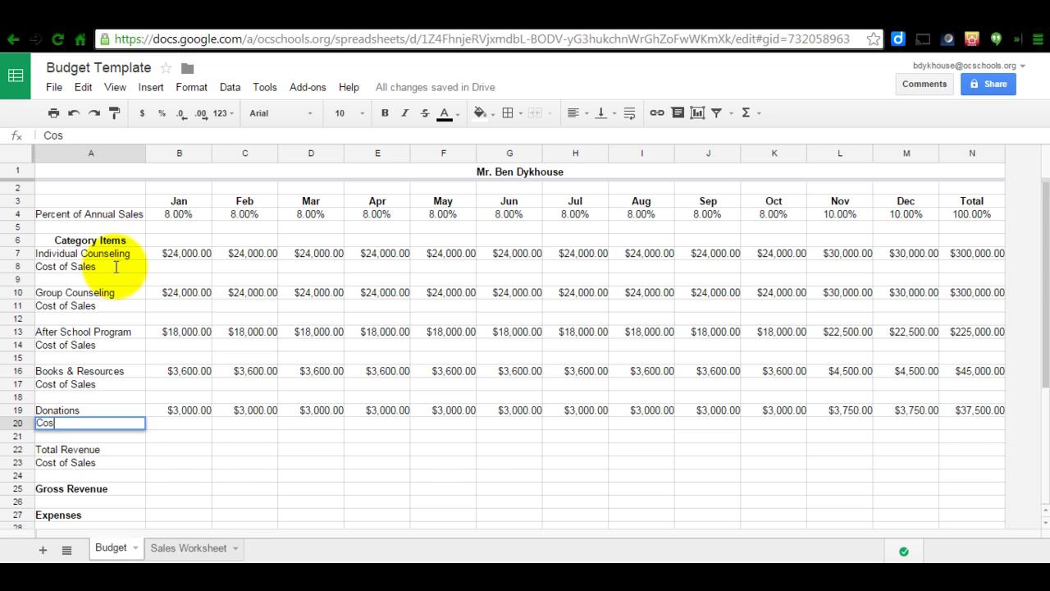
type("t of Sales")
left_click(80, 306)
left_click(79, 267)
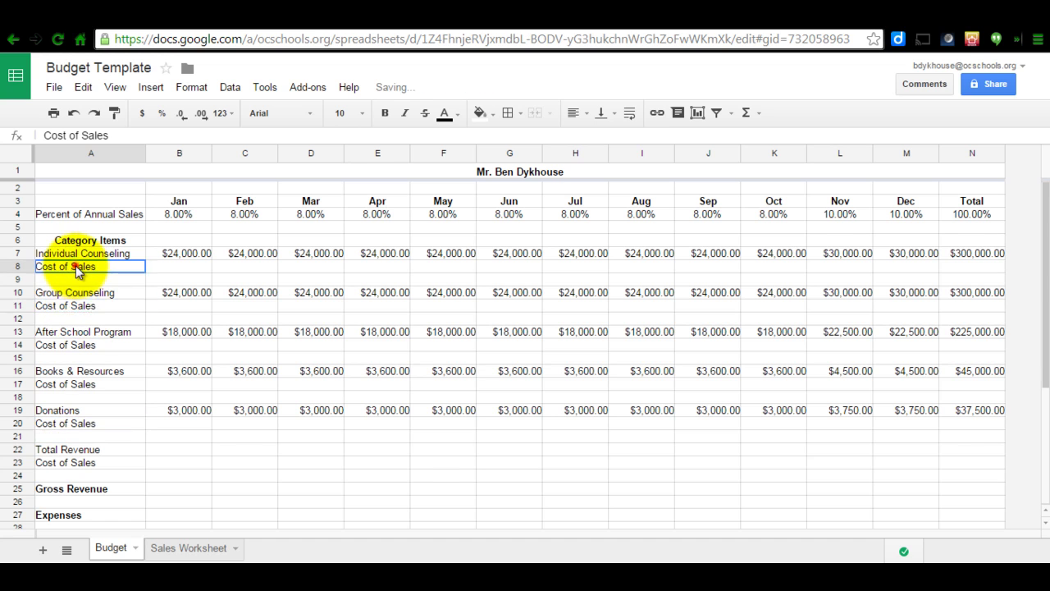
Check the Cost of Sales labels in A11, A14, A17 and A20.
left_click(78, 306)
left_click(78, 346)
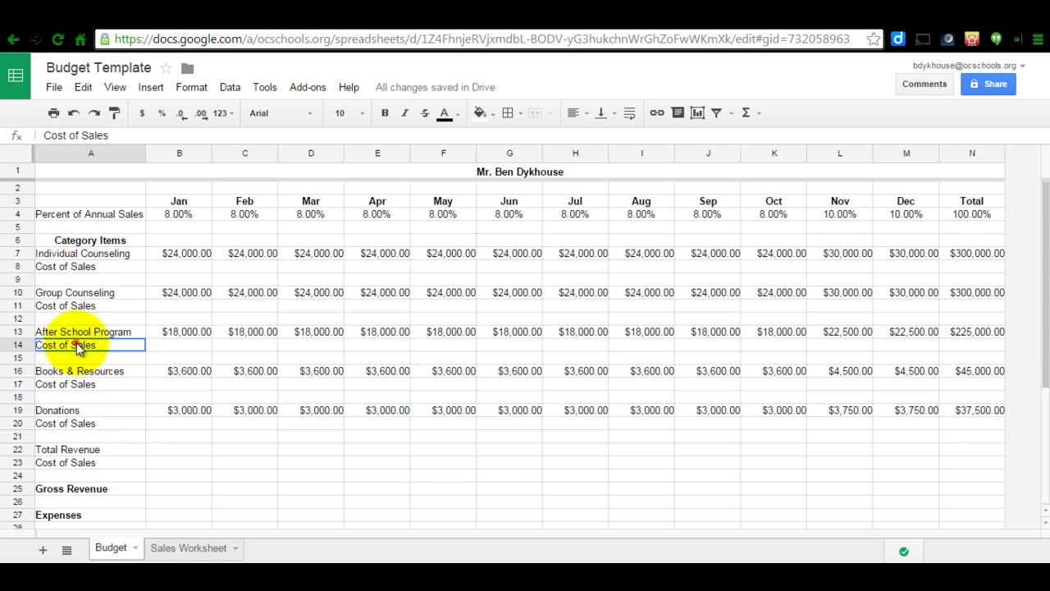
left_click(76, 384)
left_click(71, 423)
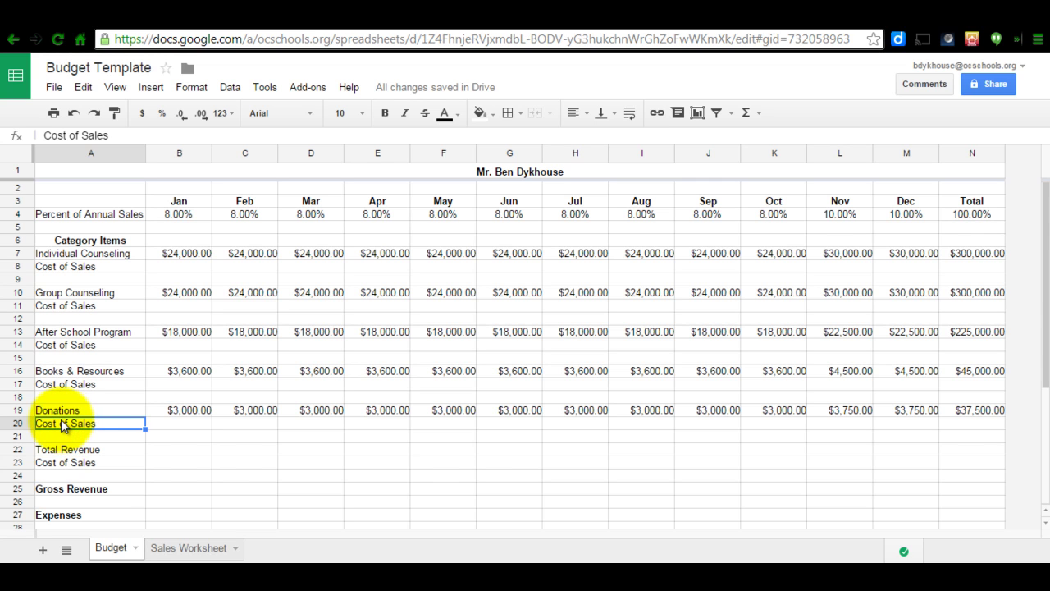
Switch to the Company Budget document and examine the instruction 38 formula for B8, including its reference to column G.
left_click(190, 264)
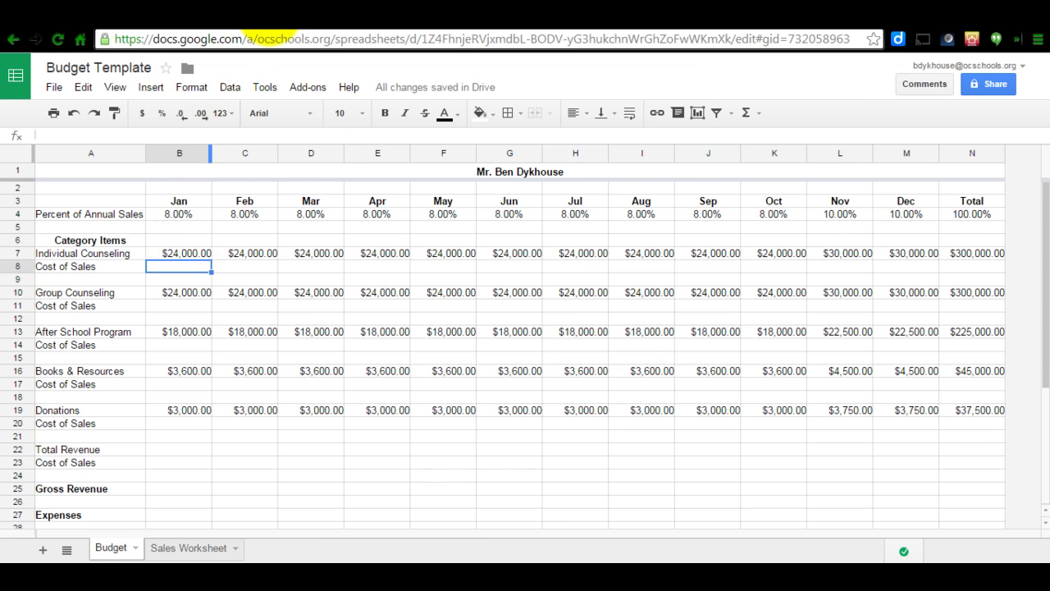
left_click(269, 15)
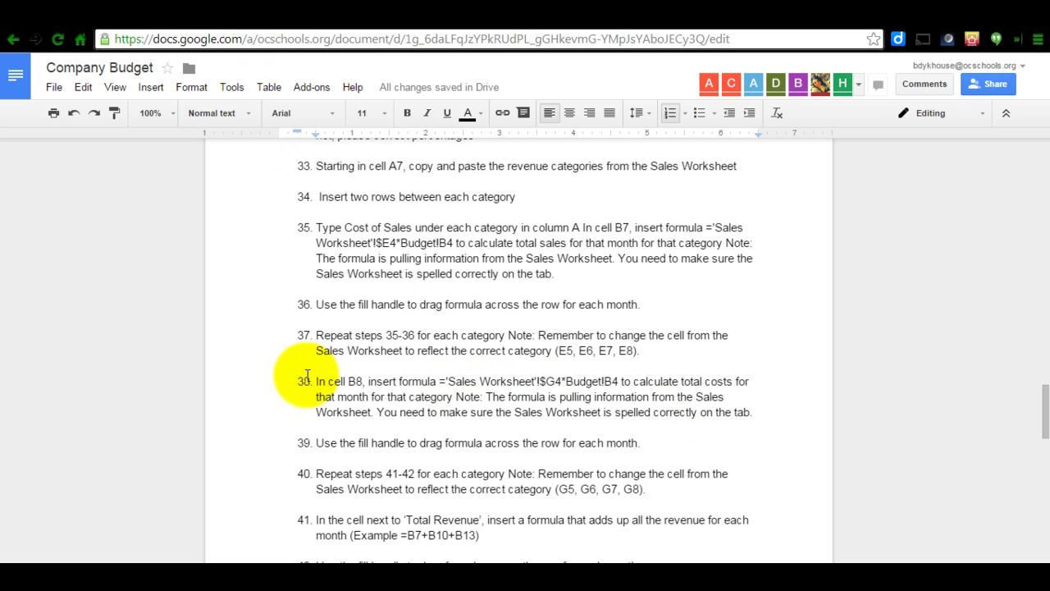
left_click(440, 382)
left_click_drag(441, 382, 618, 381)
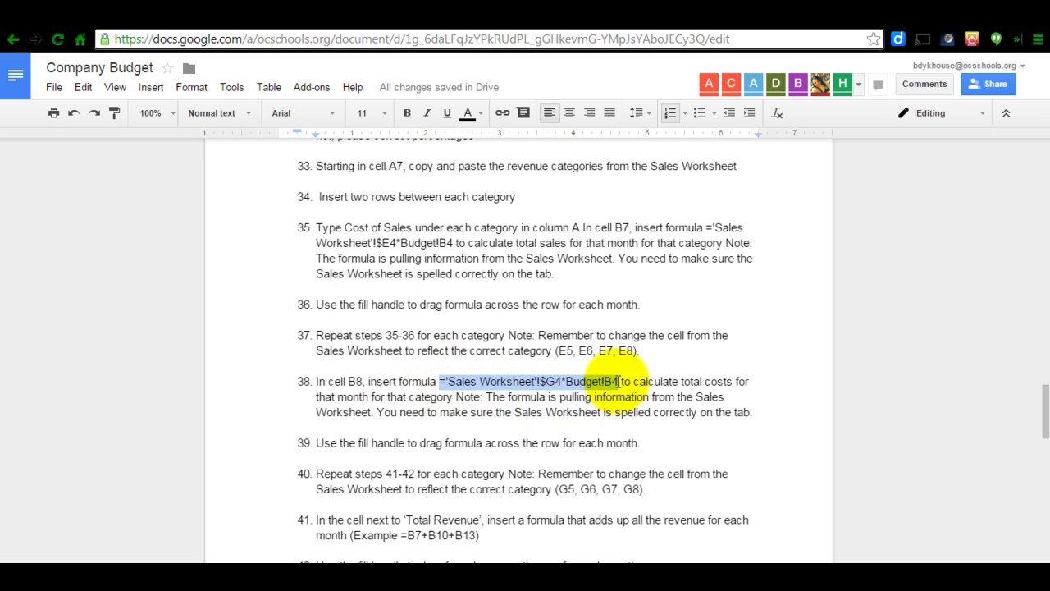
left_click(555, 381)
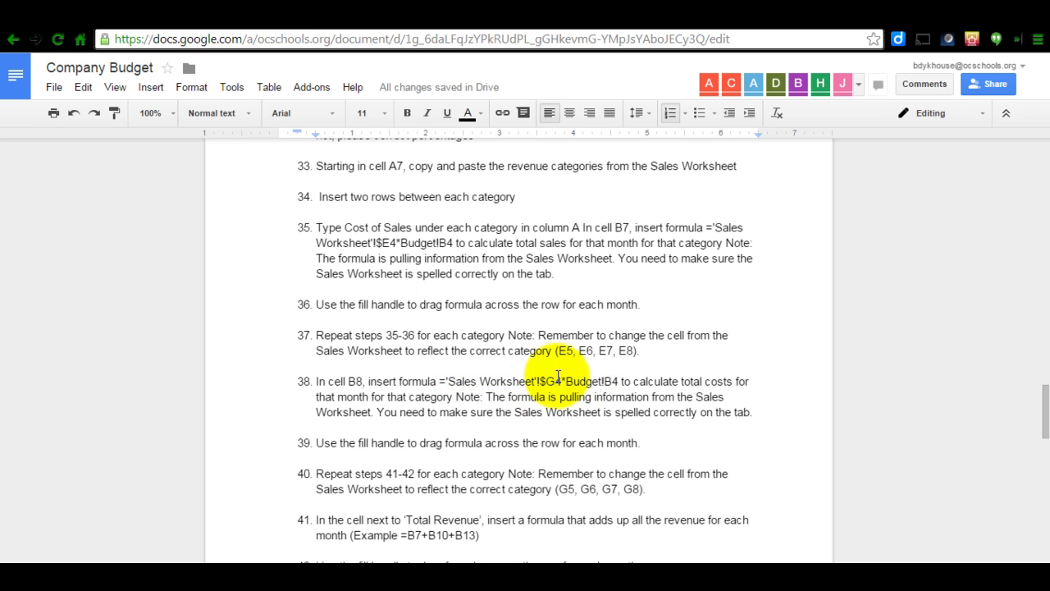
Switch back to the Budget Template spreadsheet and examine the Total Cost cells G4 to G8 on the Sales Worksheet.
left_click(393, 26)
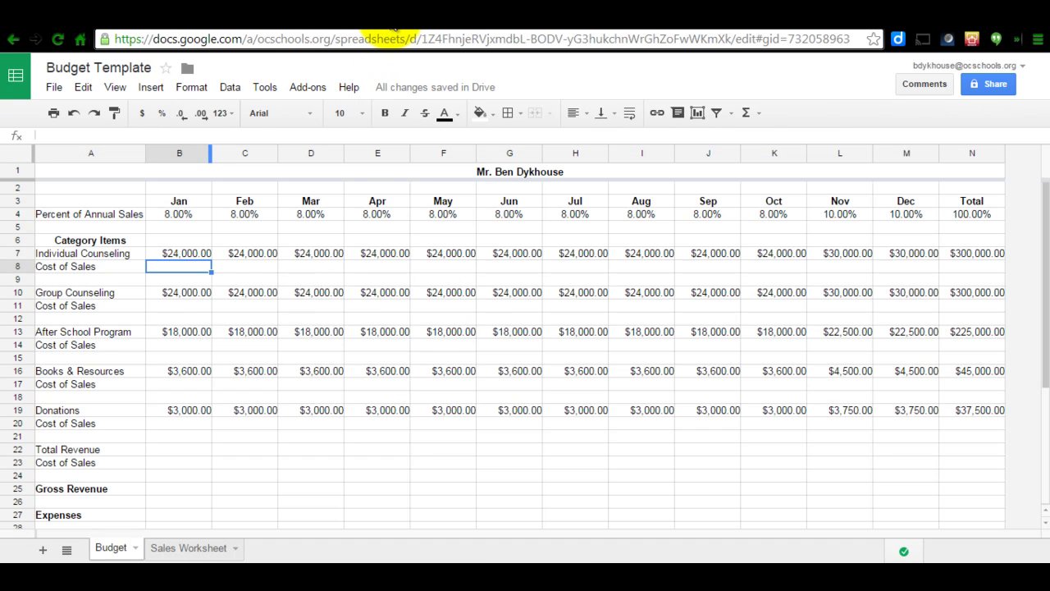
left_click(190, 548)
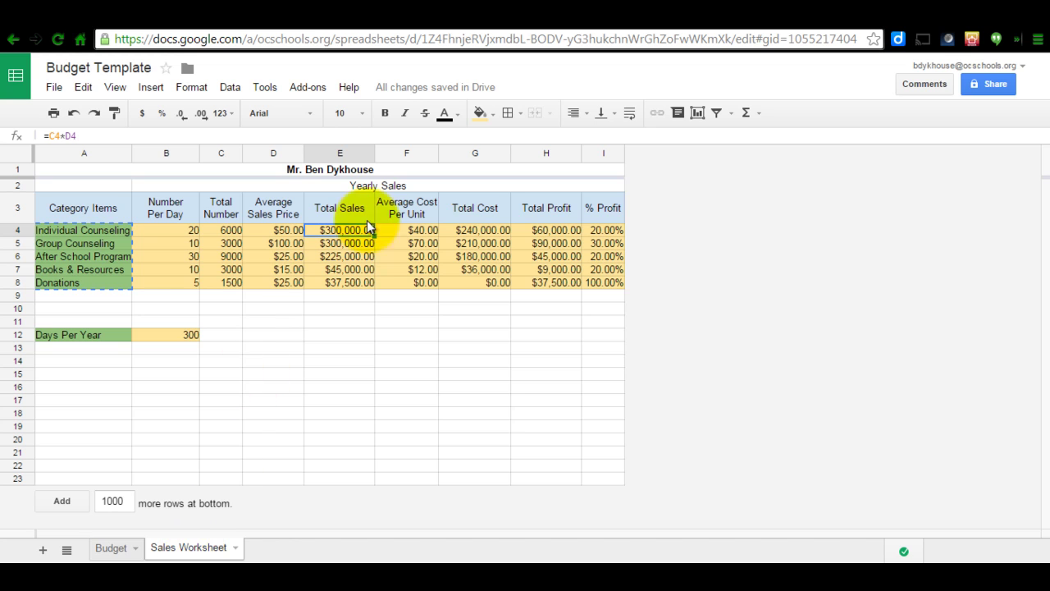
left_click(481, 208)
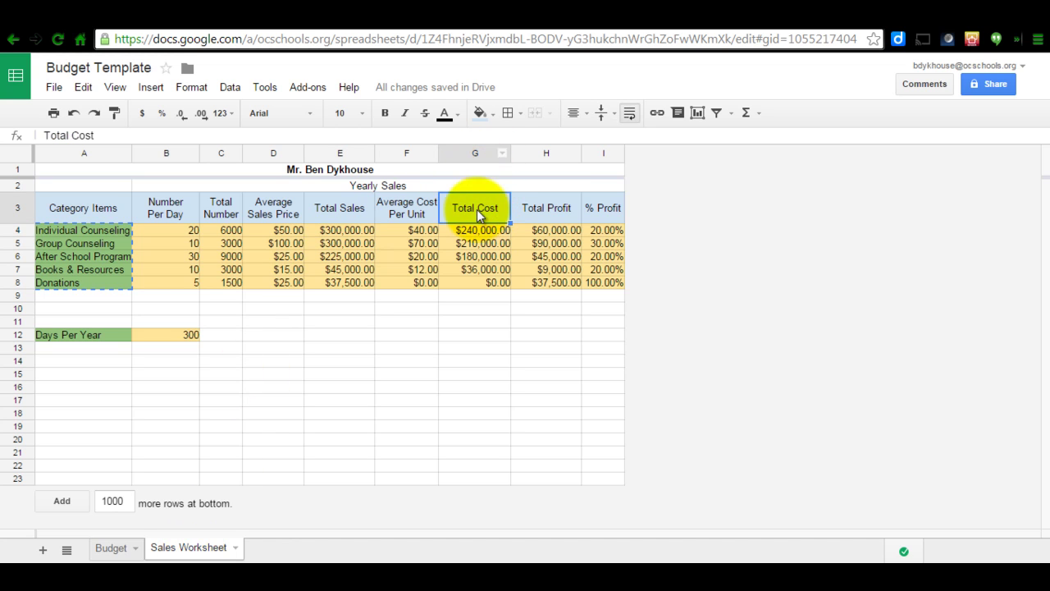
left_click(479, 232)
left_click(479, 244)
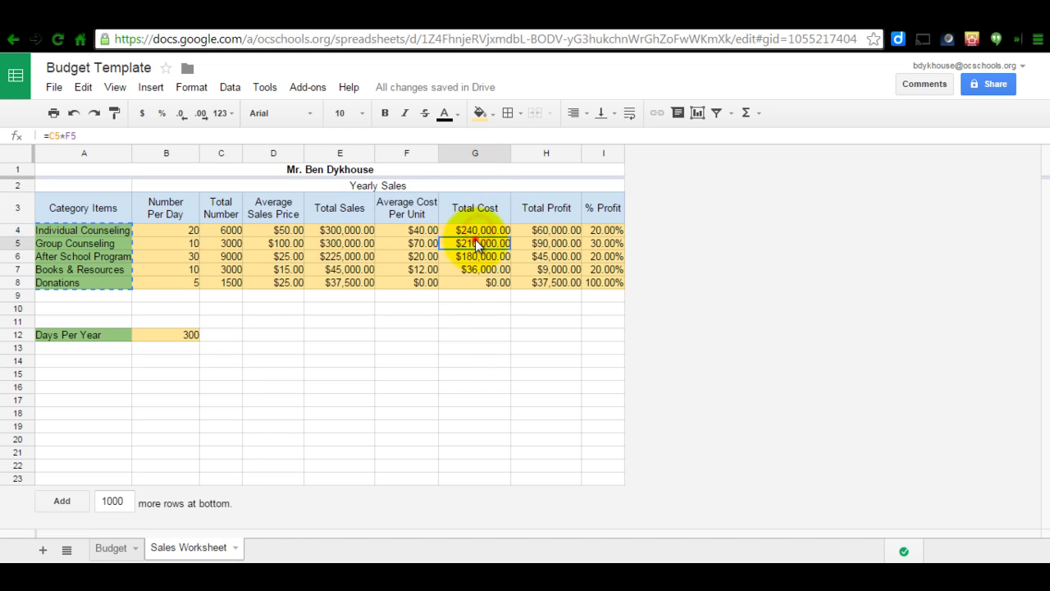
left_click(476, 255)
left_click(477, 269)
left_click(474, 282)
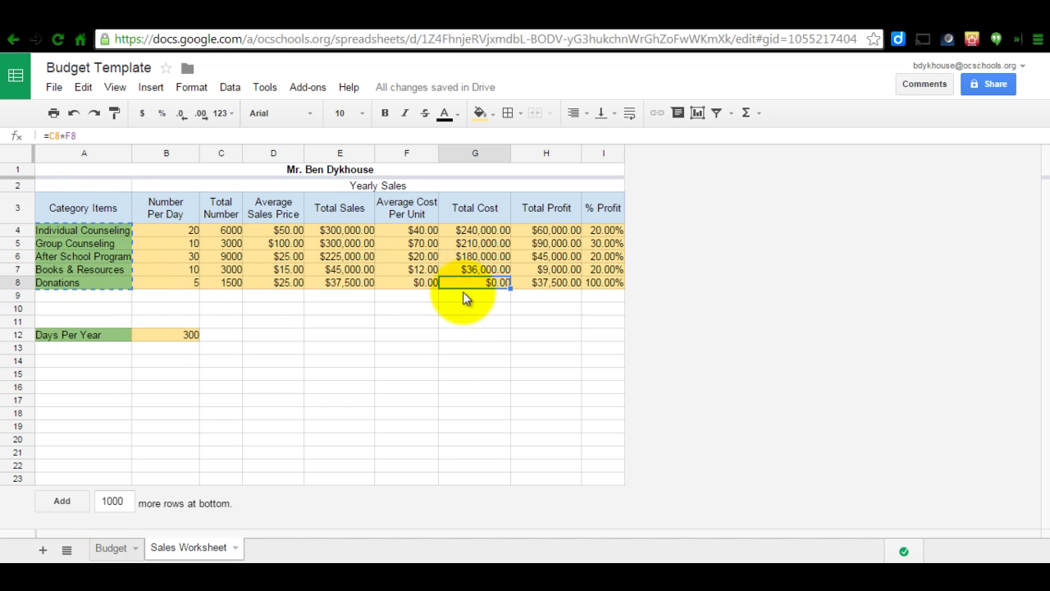
left_click(477, 231)
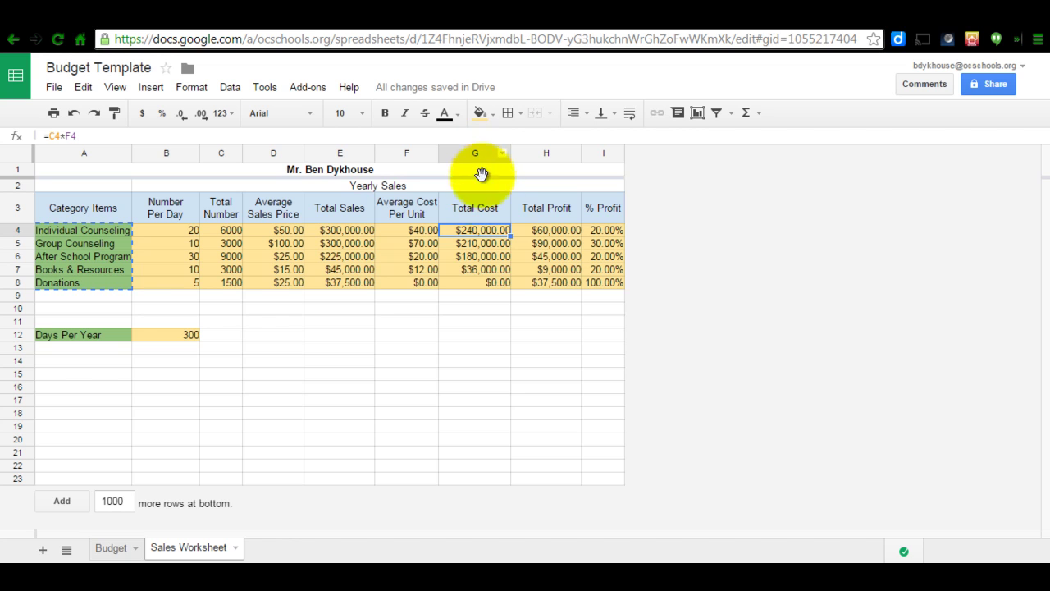
left_click(481, 245)
left_click(480, 256)
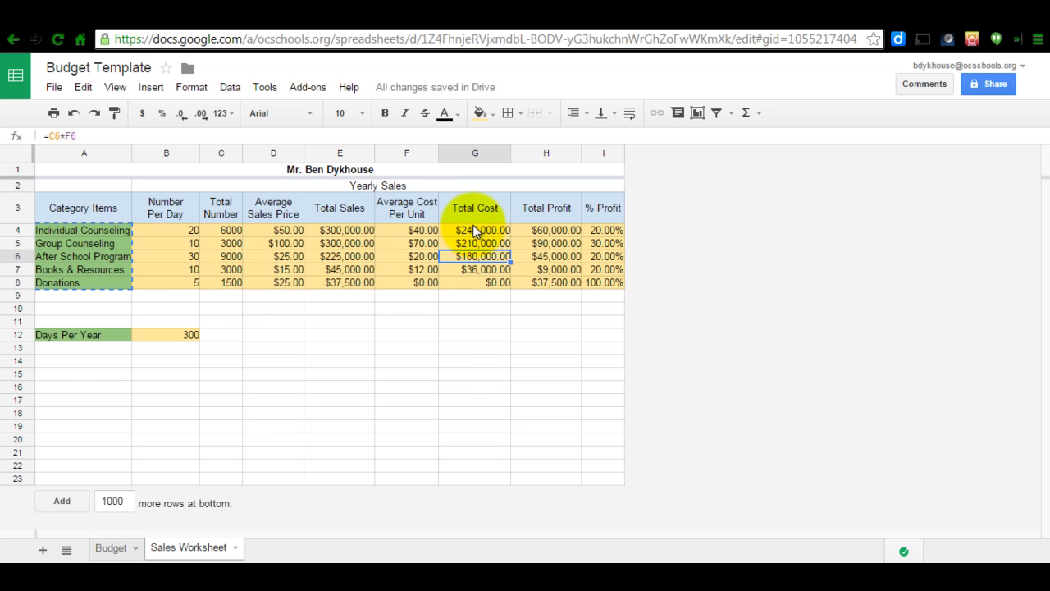
Reread the cost formula of instruction 38 in the Company Budget document and return to the Budget Template spreadsheet.
key("ctrl+Tab")
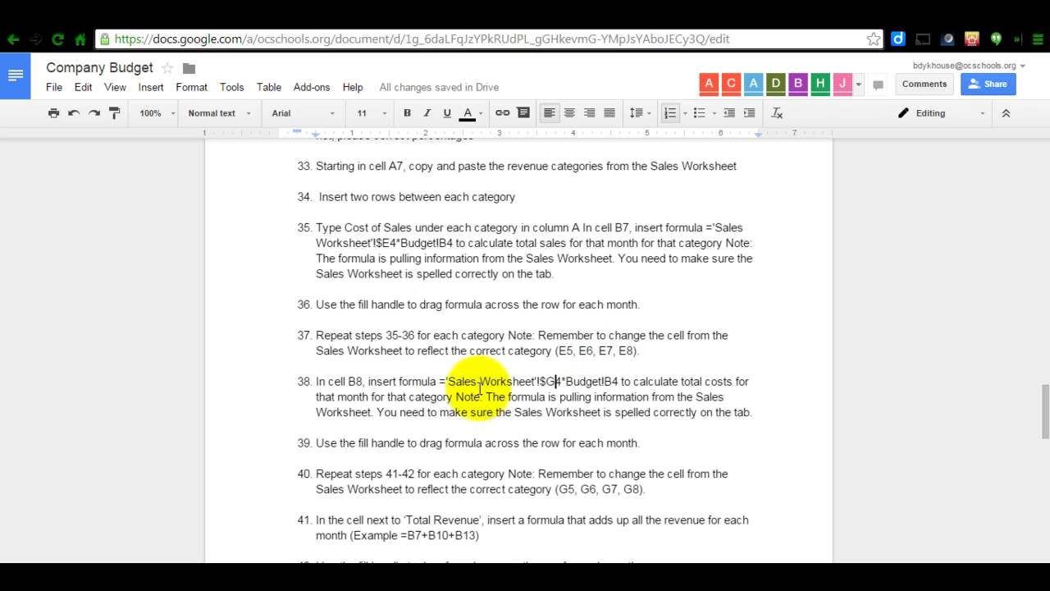
left_click_drag(440, 383, 619, 385)
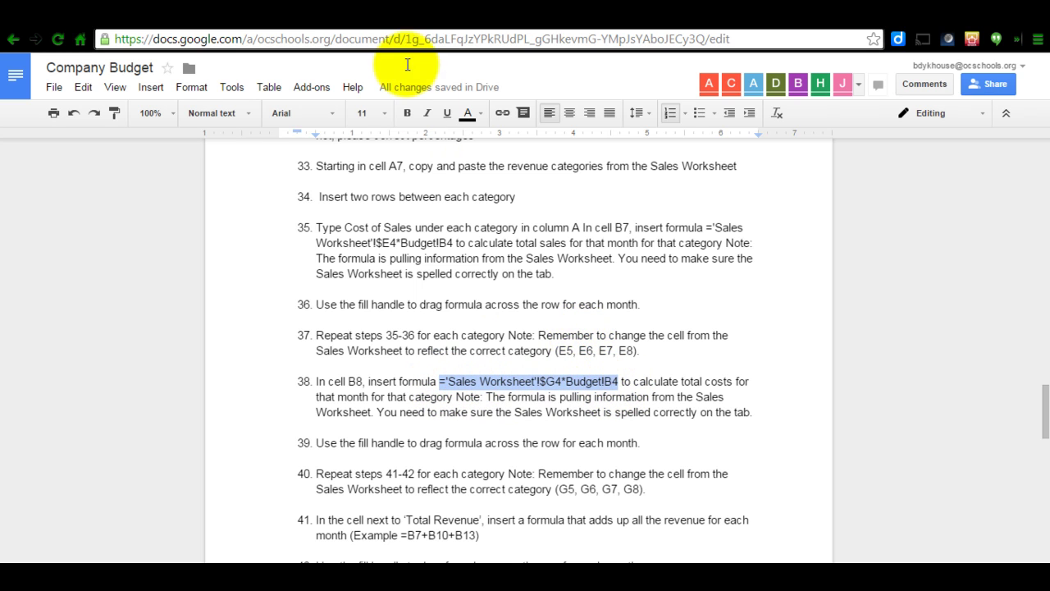
key("ctrl+Tab")
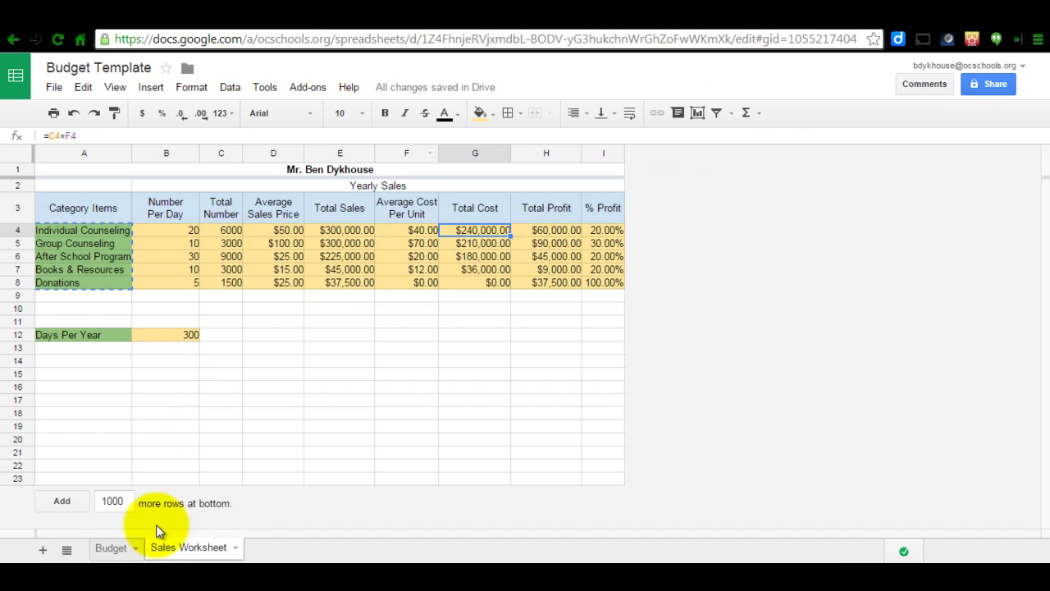
On the Budget sheet, enter ='Sales Worksheet'!$G4*Budget!B4 in B8 and fill it across the row to N8.
left_click(111, 549)
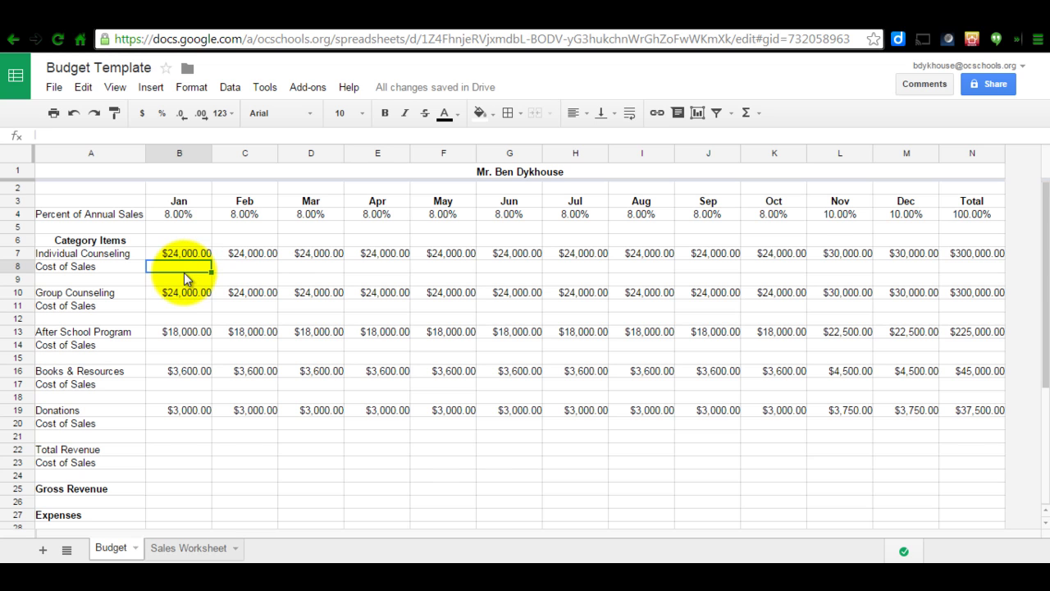
type("=")
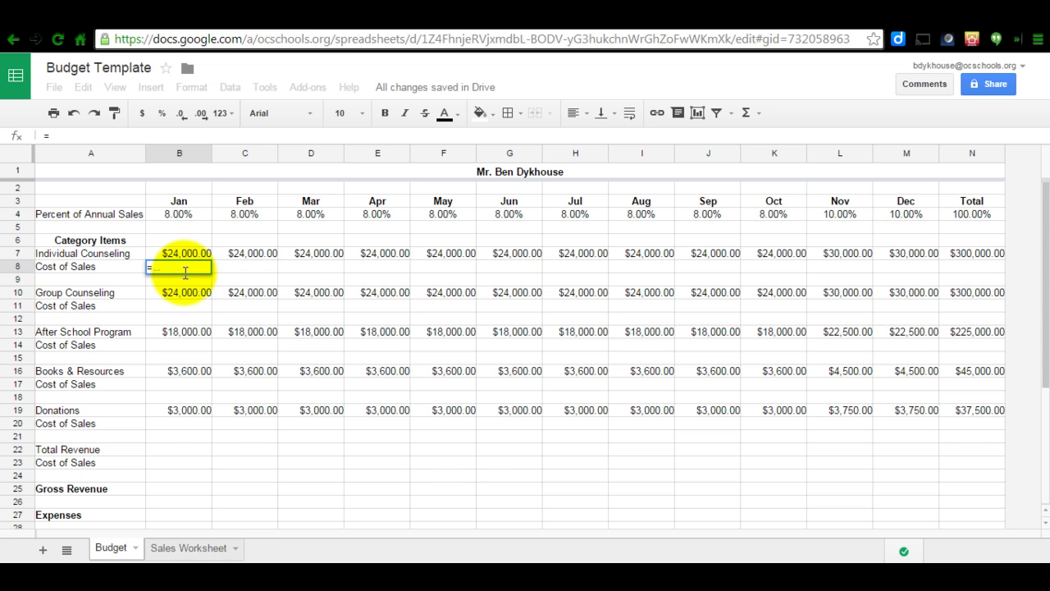
type("'Sales W")
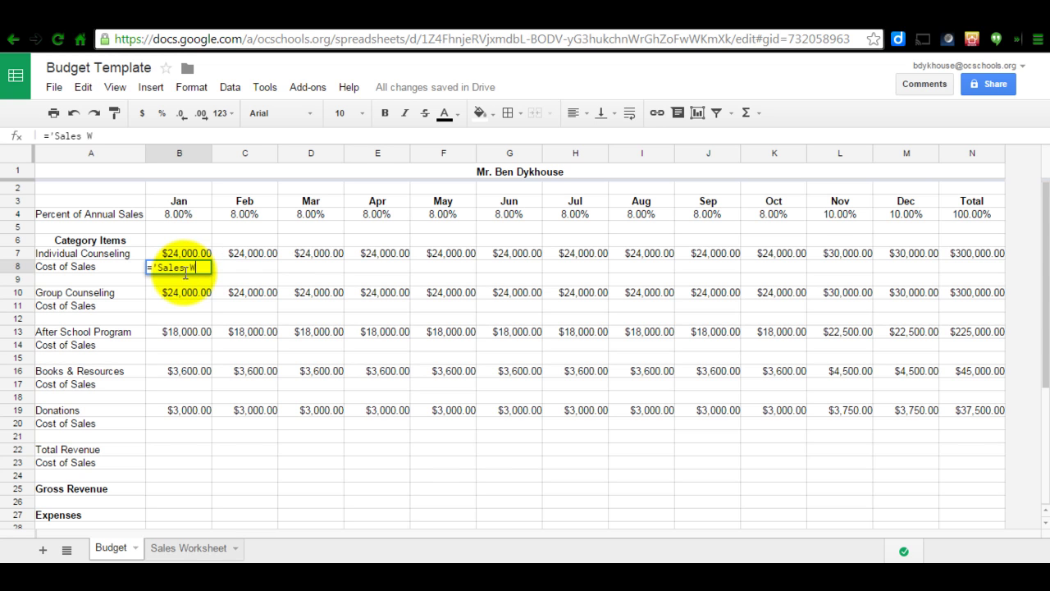
type("orksheet'")
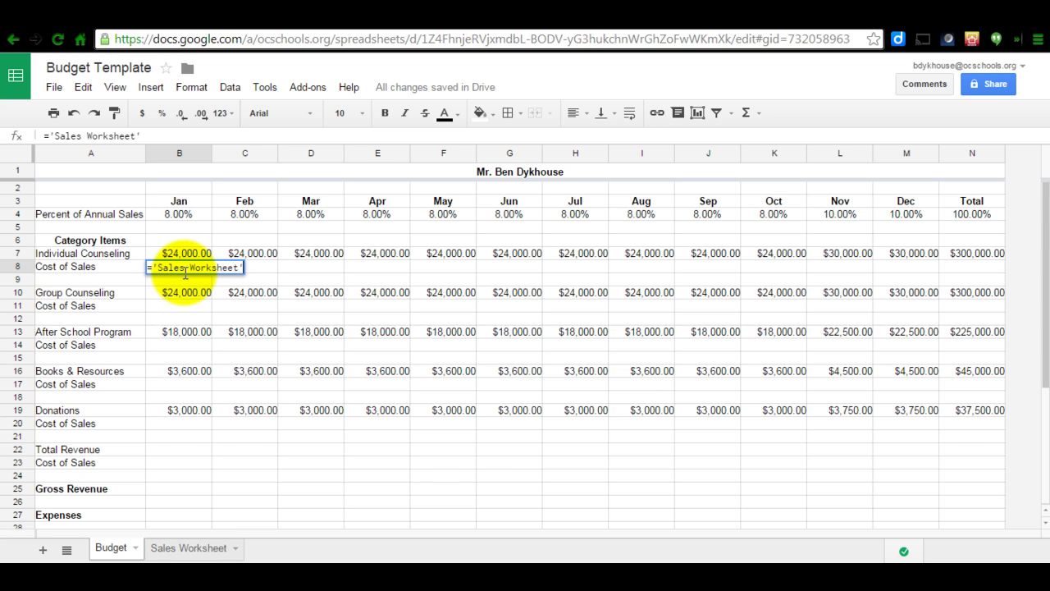
type("!$")
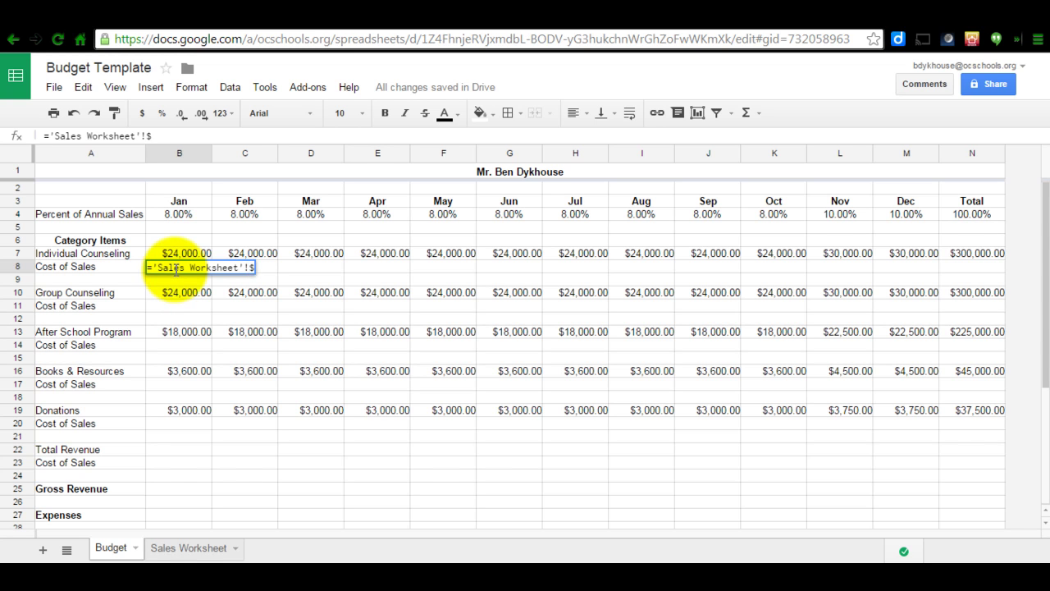
type("G4")
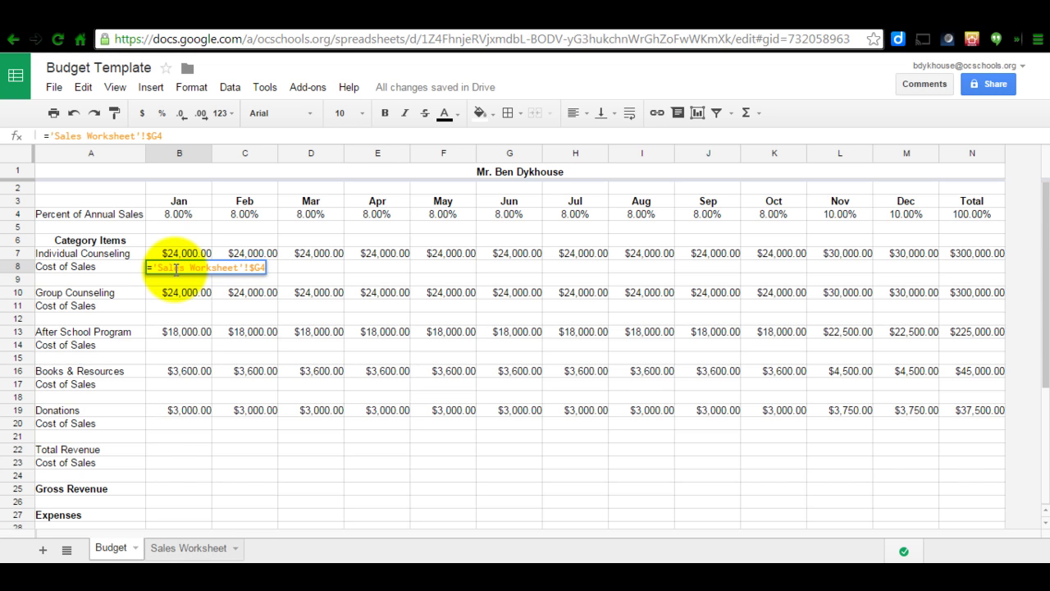
type("*")
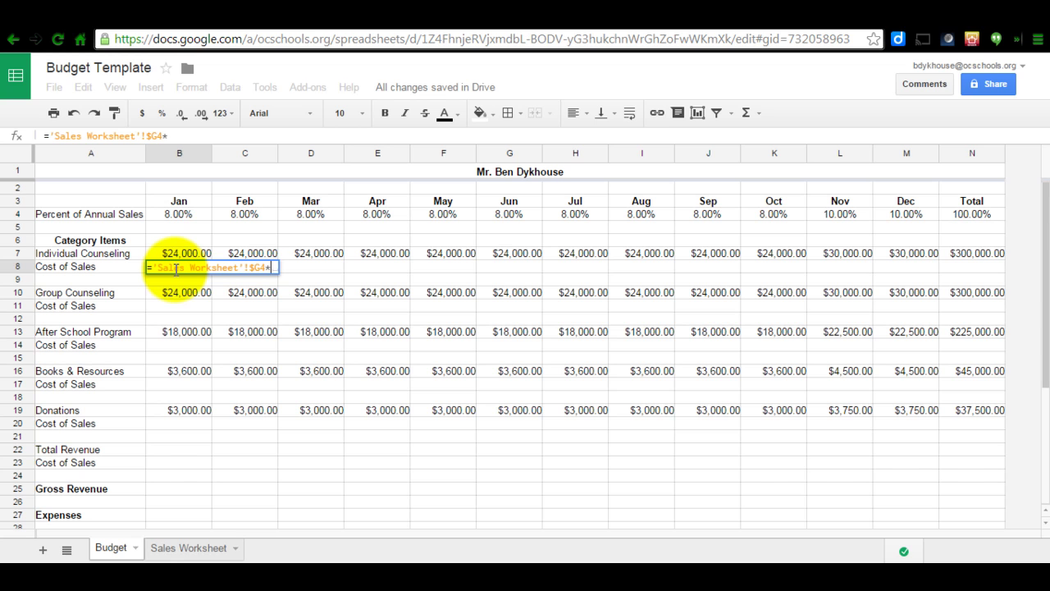
type("Budget")
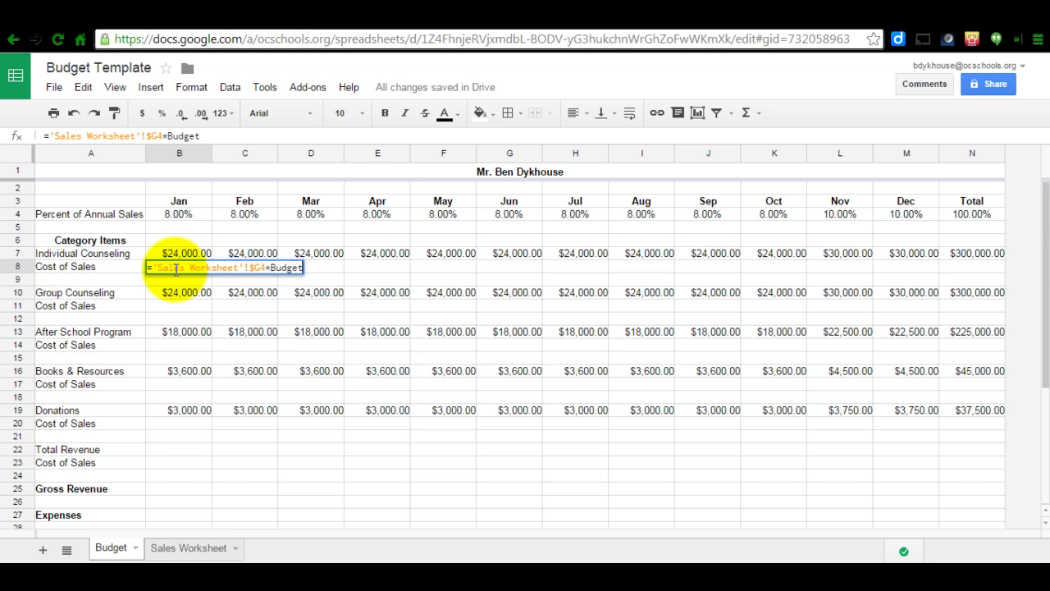
type("!B4")
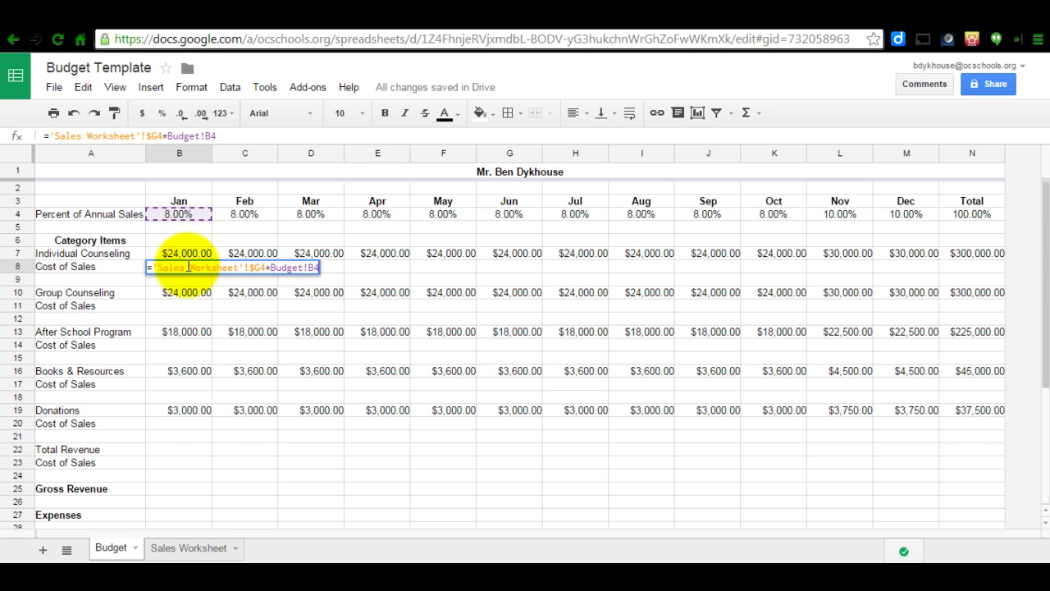
key("Return")
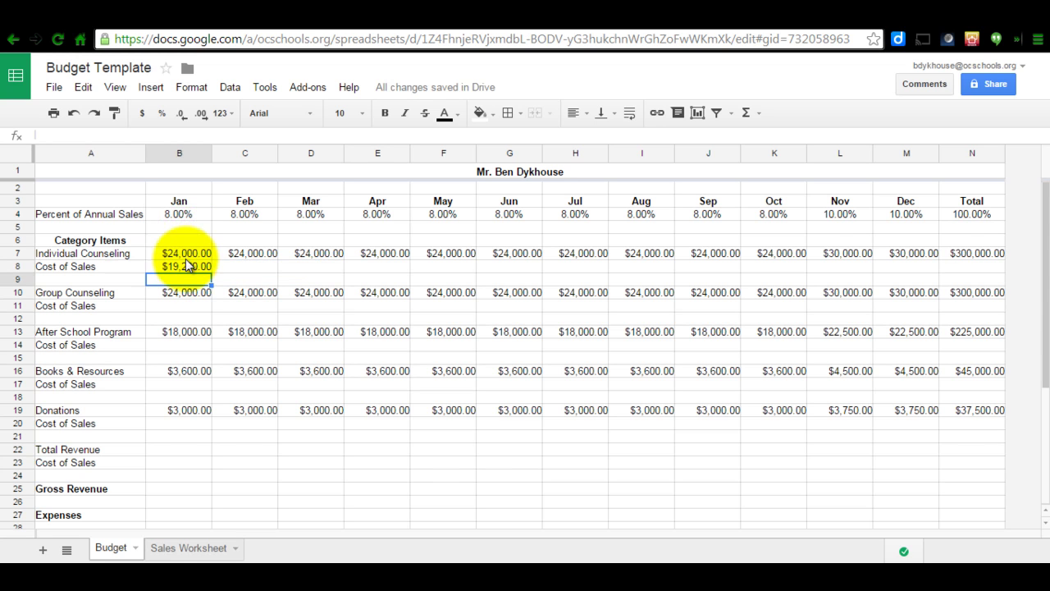
left_click(193, 265)
left_click_drag(210, 273, 964, 278)
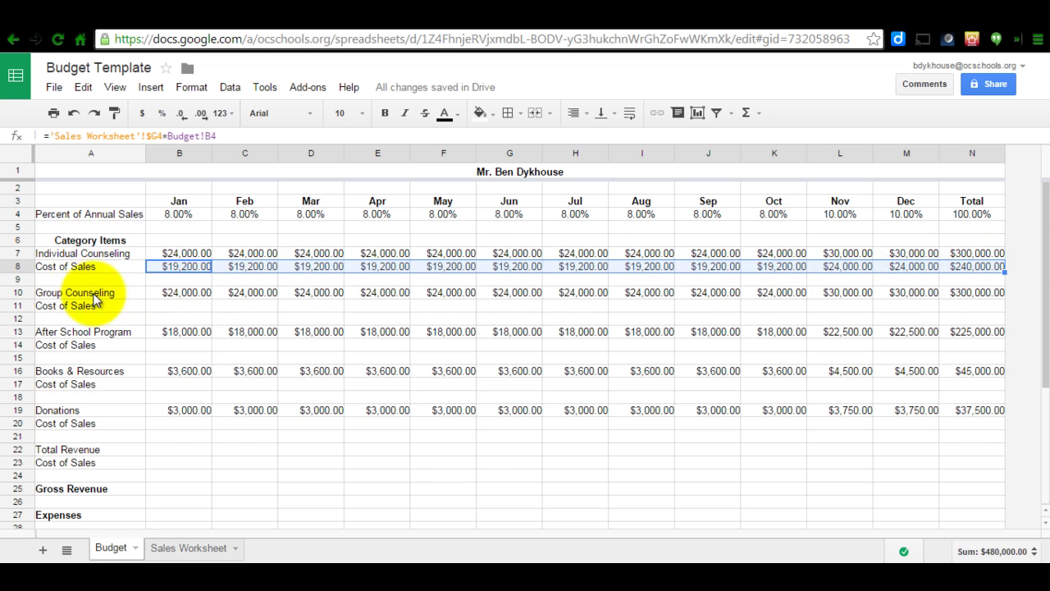
Review the formula in B8 and look up the Total Cost cells G5, G6 and G7 on the Sales Worksheet.
left_click(174, 305)
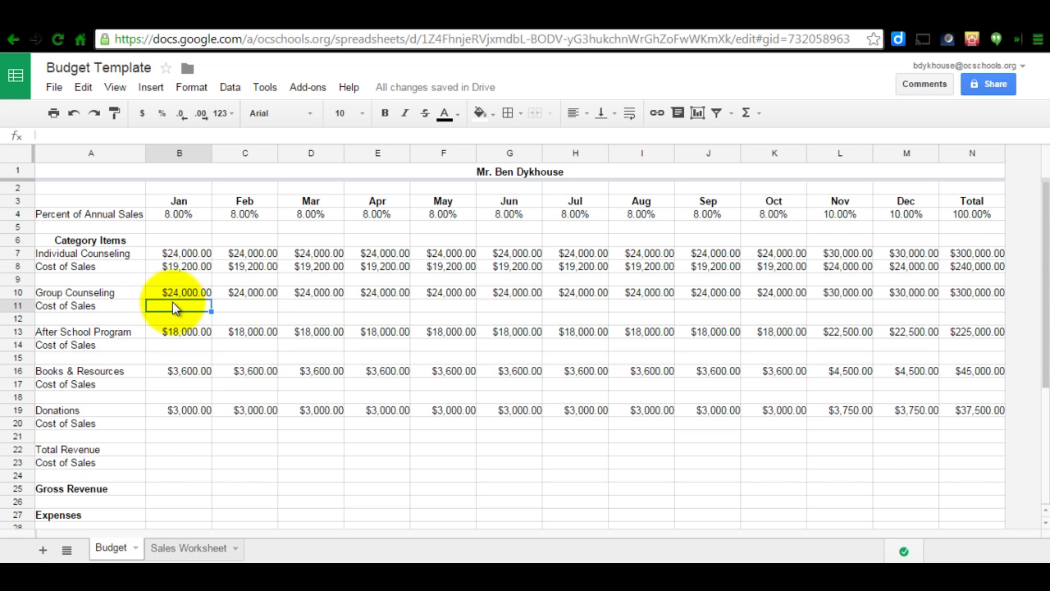
left_click(192, 267)
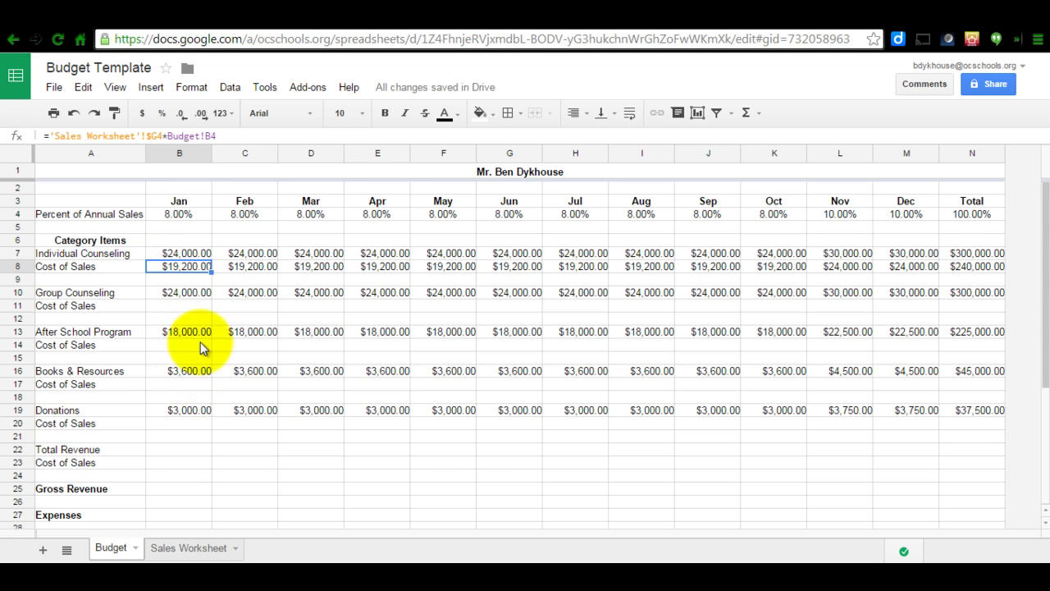
left_click(186, 548)
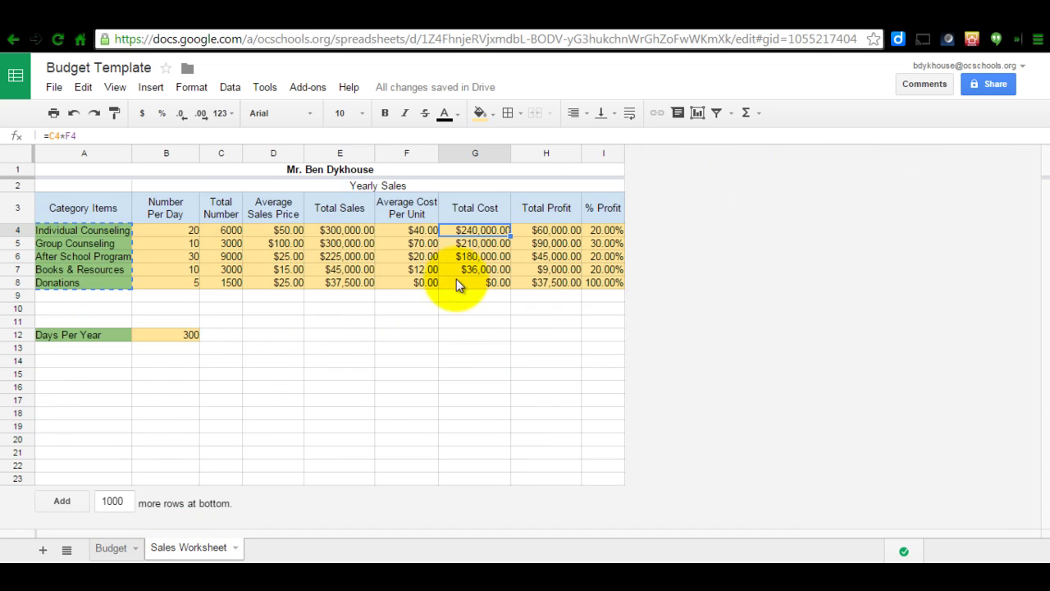
left_click(471, 244)
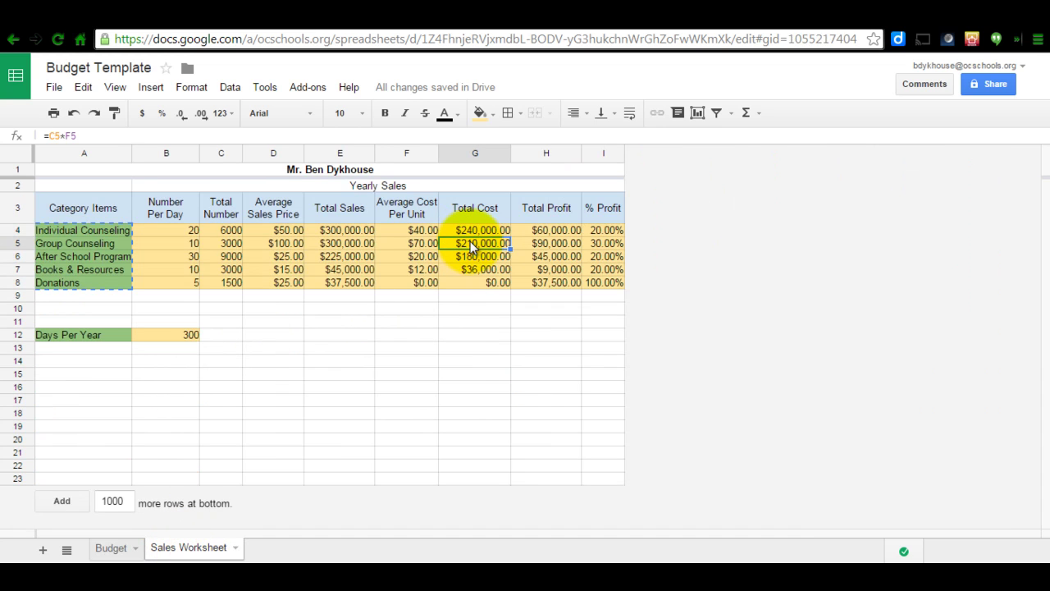
left_click(473, 257)
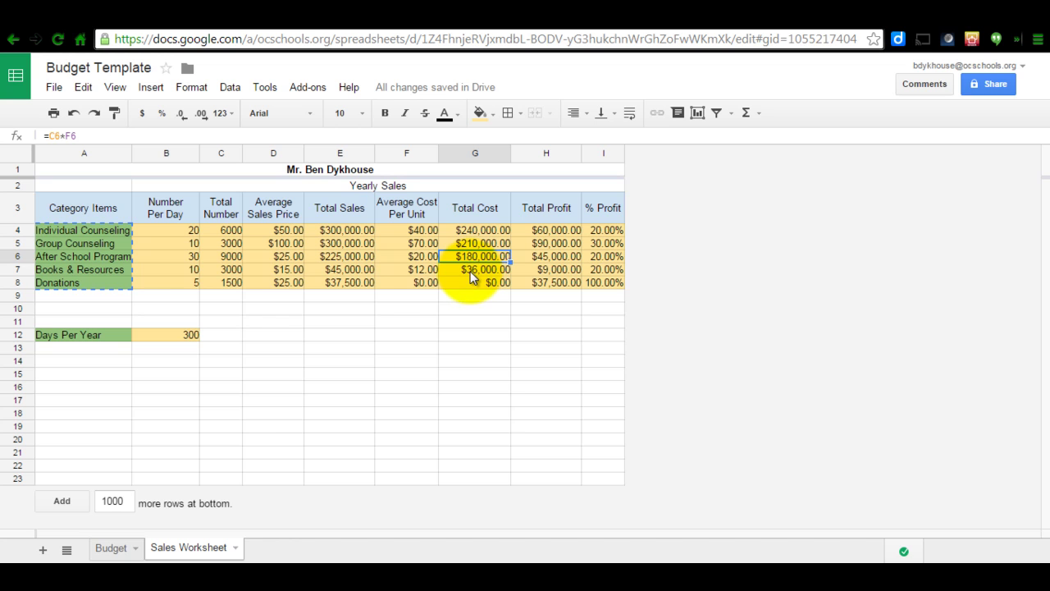
left_click(470, 271)
left_click(466, 246)
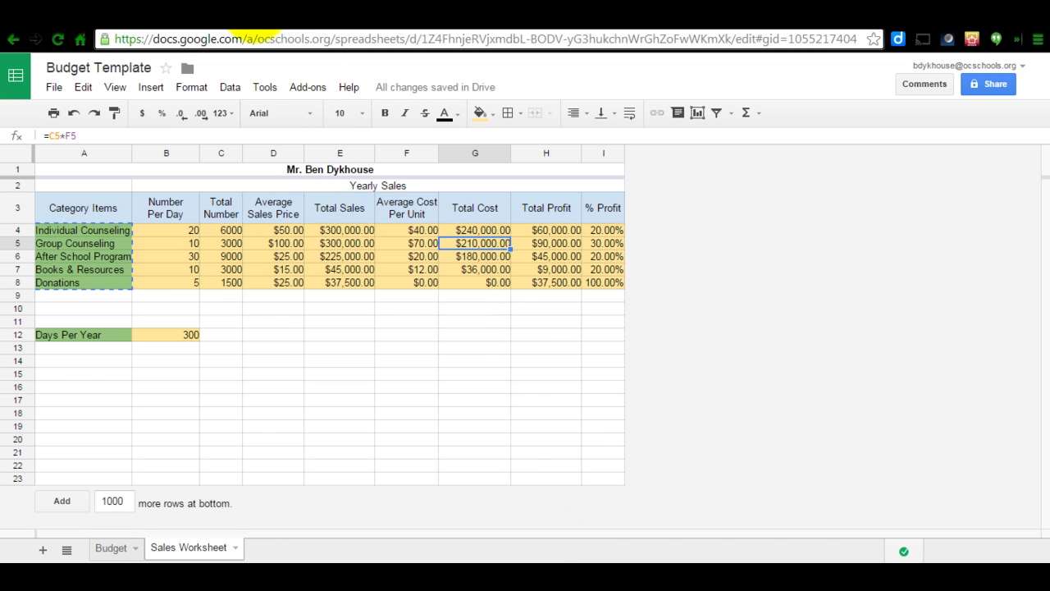
On the Budget sheet, enter ='Sales Worksheet'!$G5*Budget!B4 in B11 for January's Group Counseling cost of sales.
left_click(112, 547)
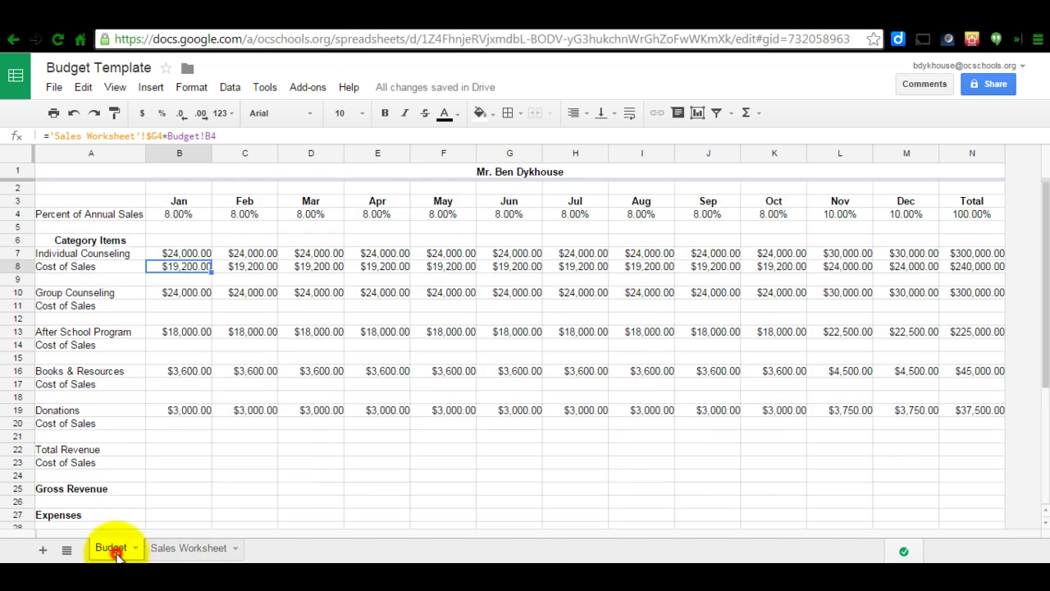
left_click(174, 303)
type("=")
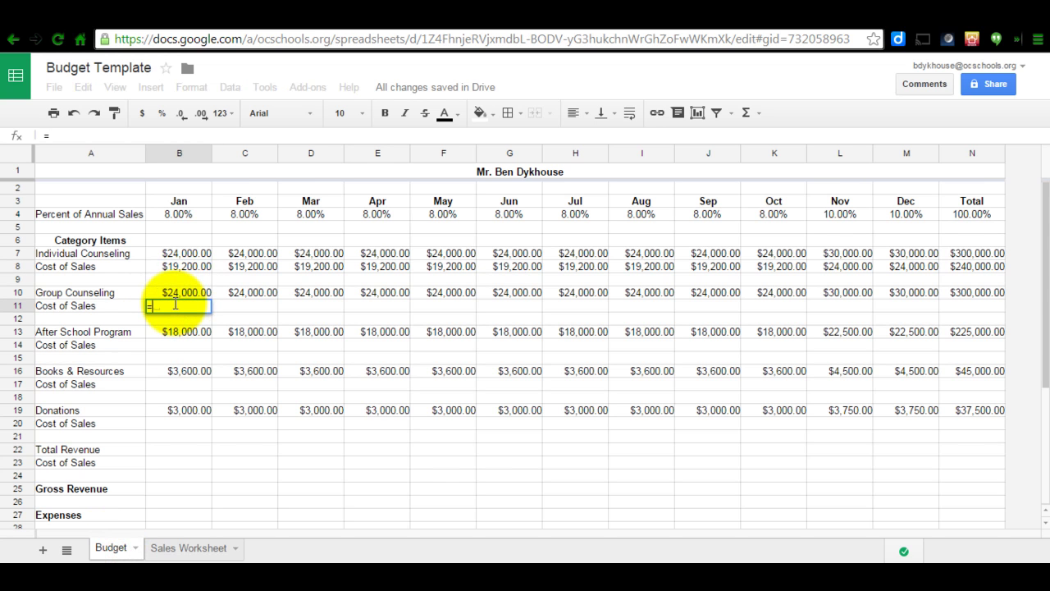
type("'Sales")
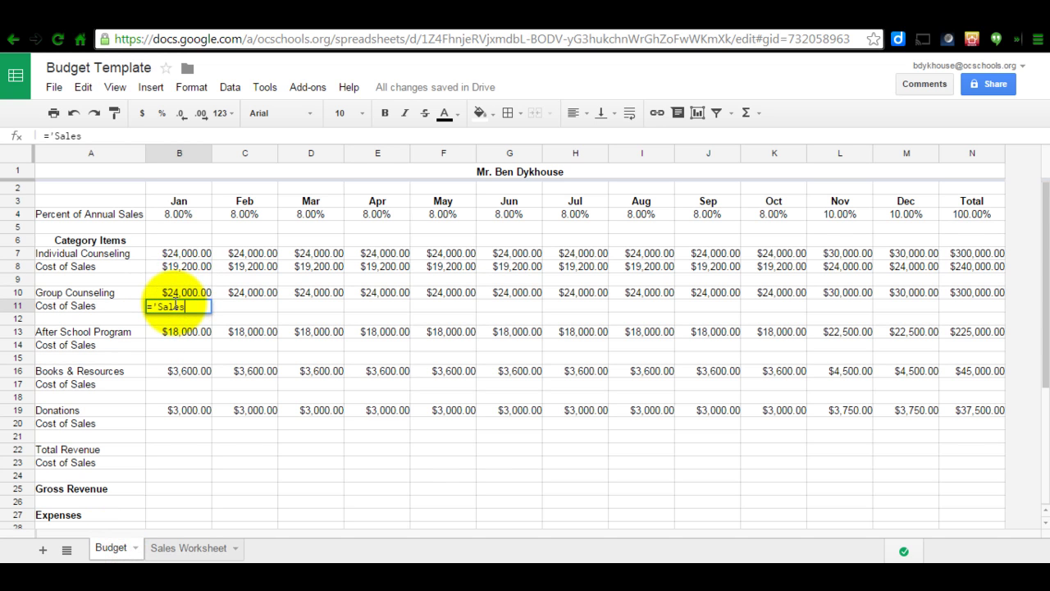
type(" Worksheet")
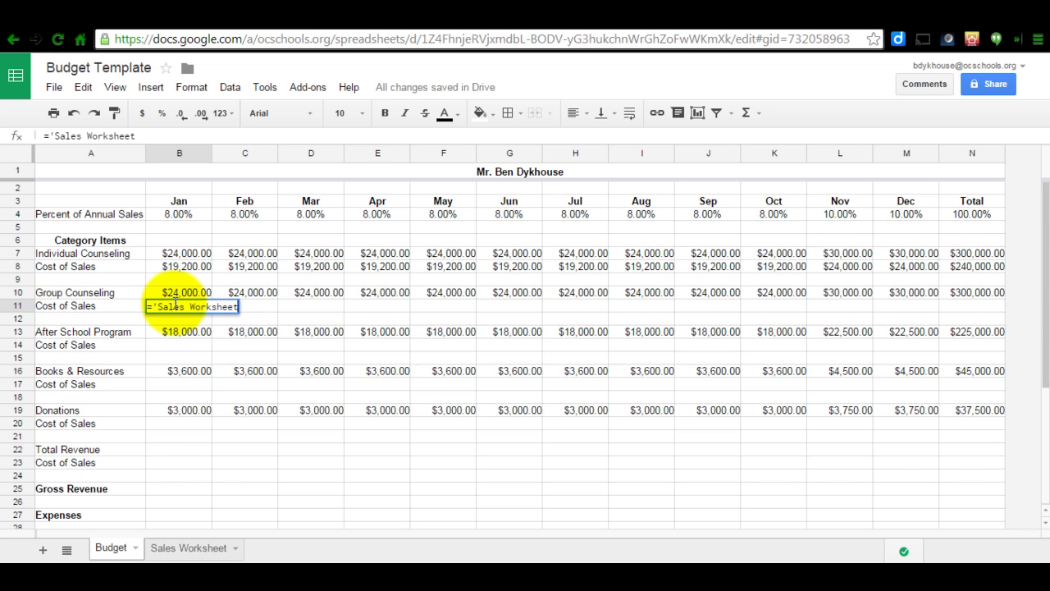
type("'!$")
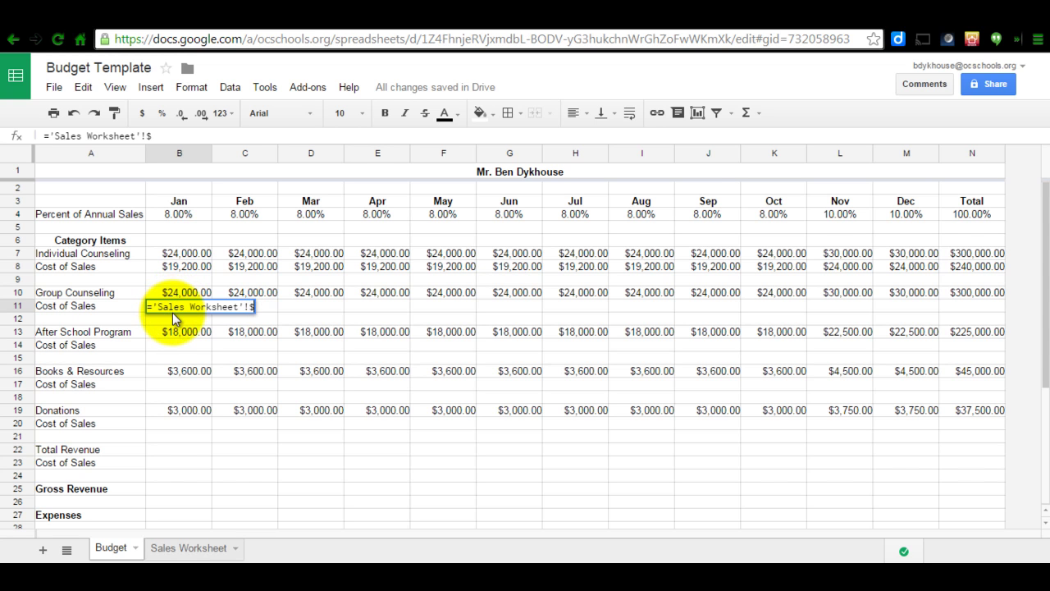
type("G5")
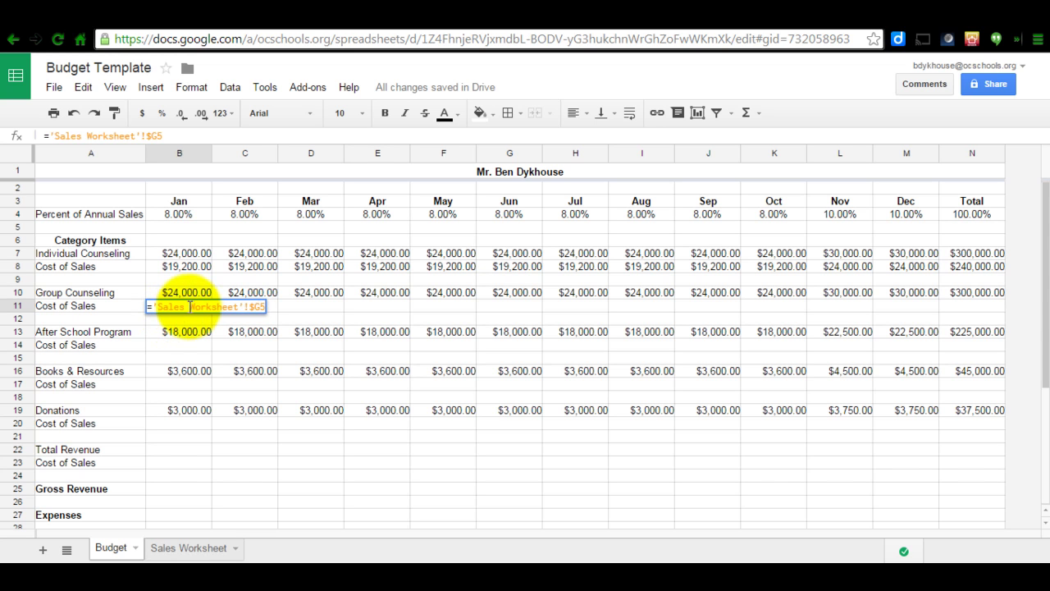
type("*Budget")
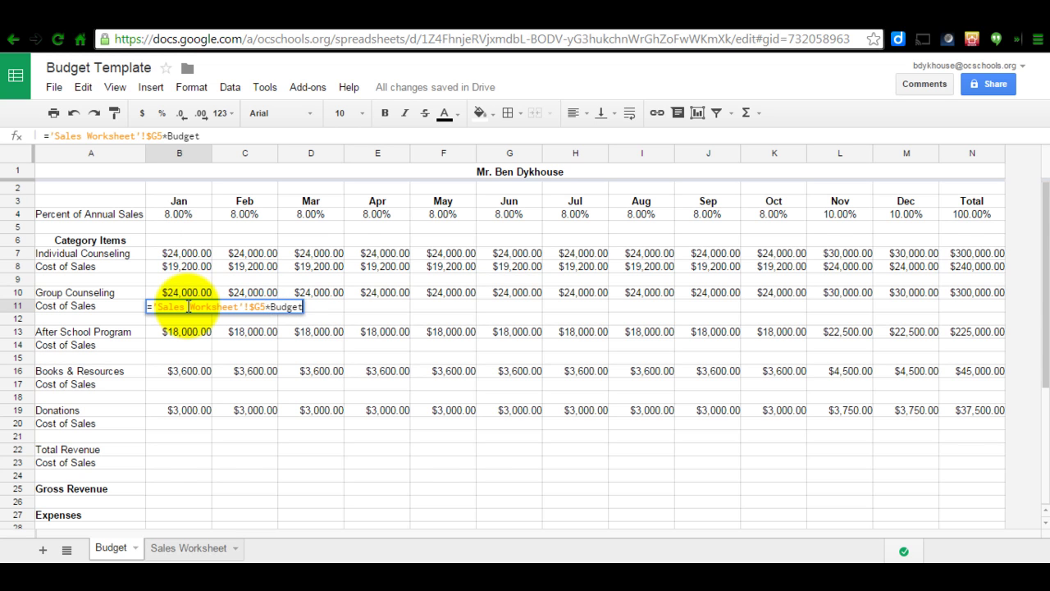
type("!B4")
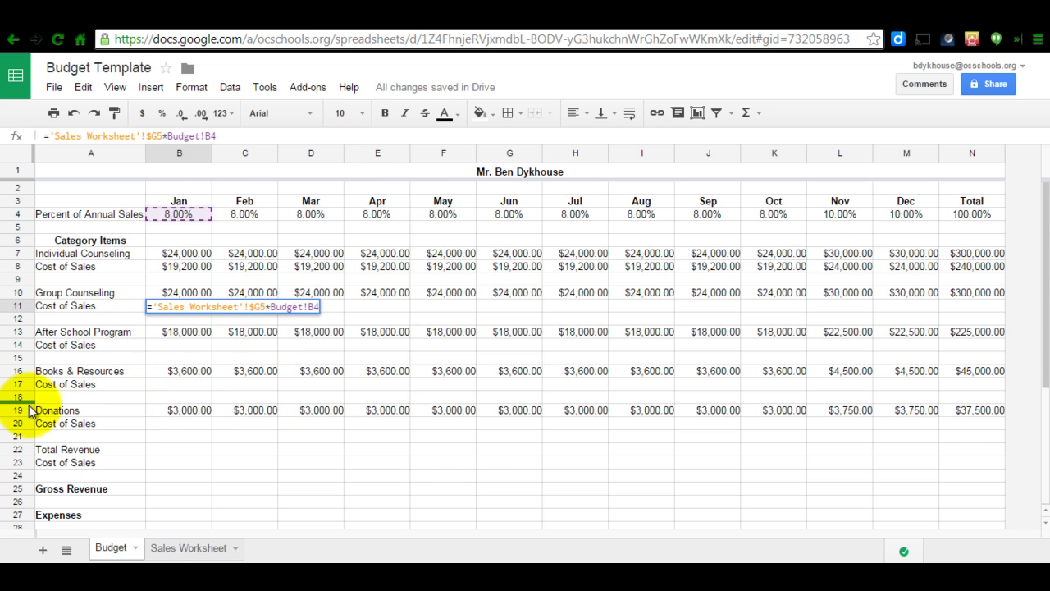
key("Return")
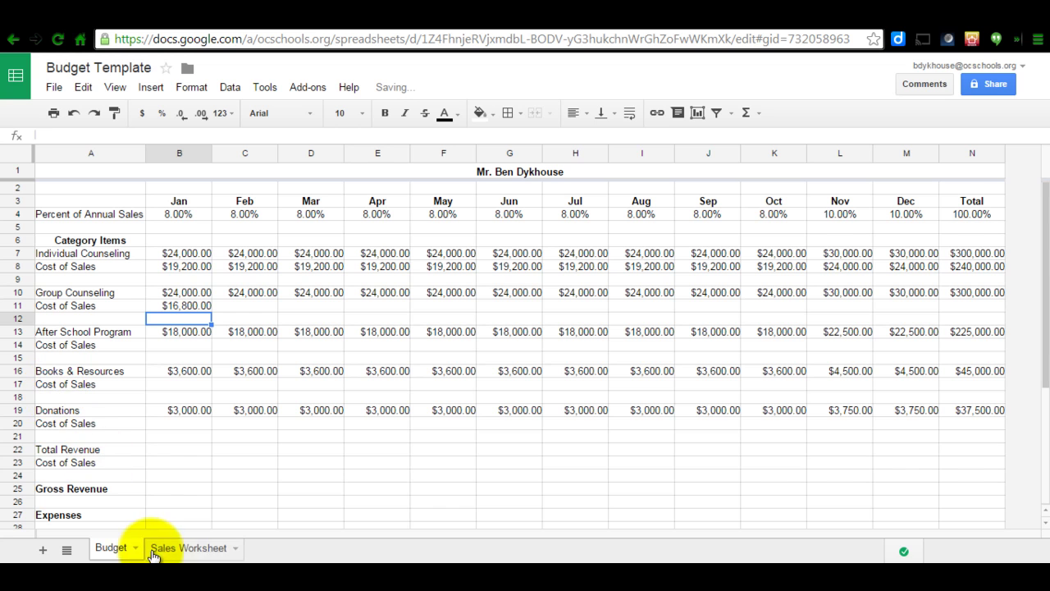
left_click(542, 582)
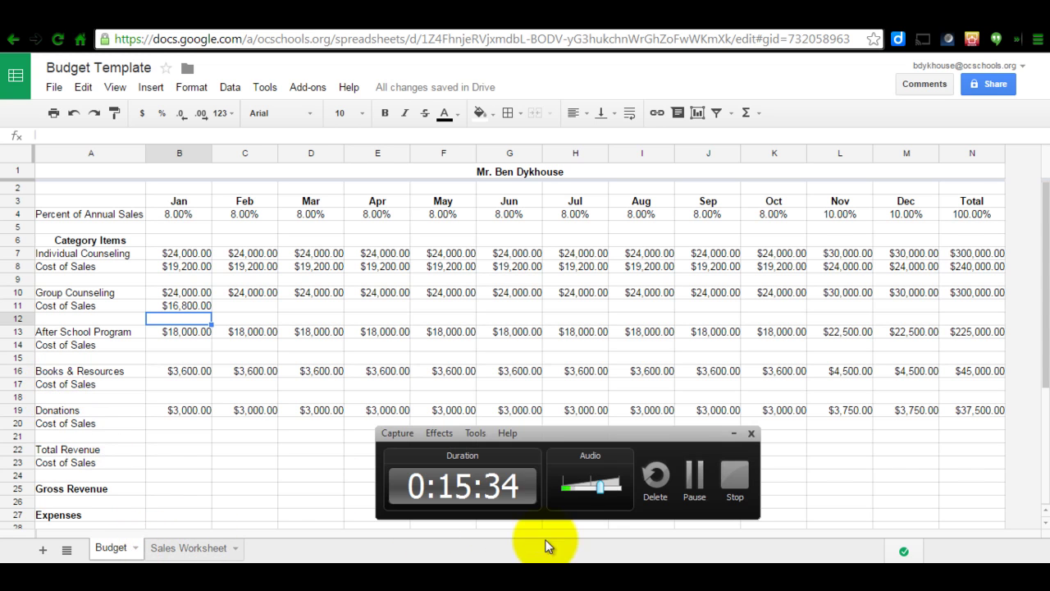
left_click(695, 476)
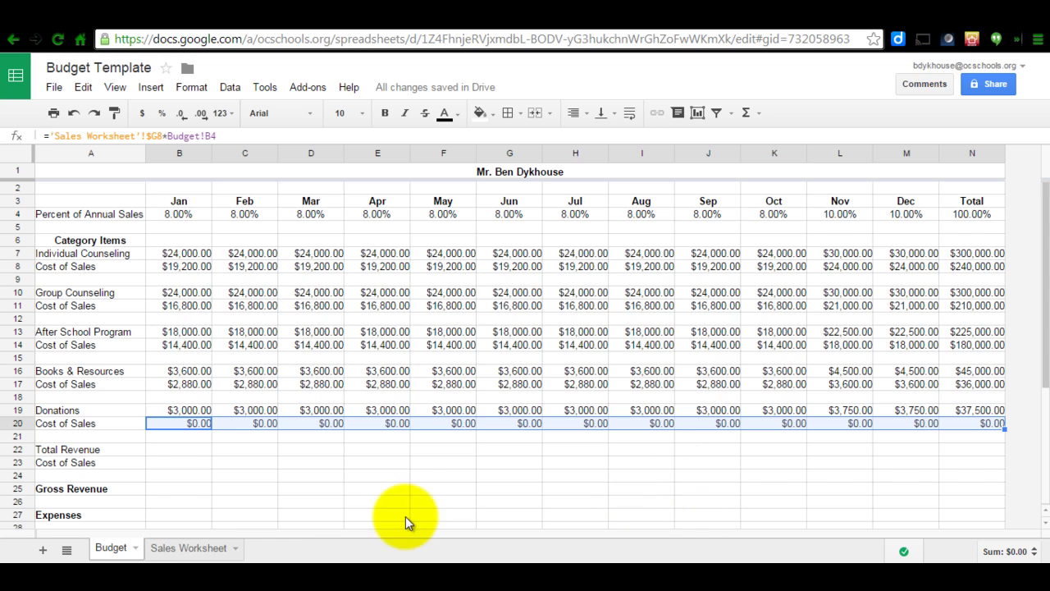
Review the January Cost of Sales formulas in B8, B11, B14, B17 and B20 on the Budget sheet.
left_click(186, 266)
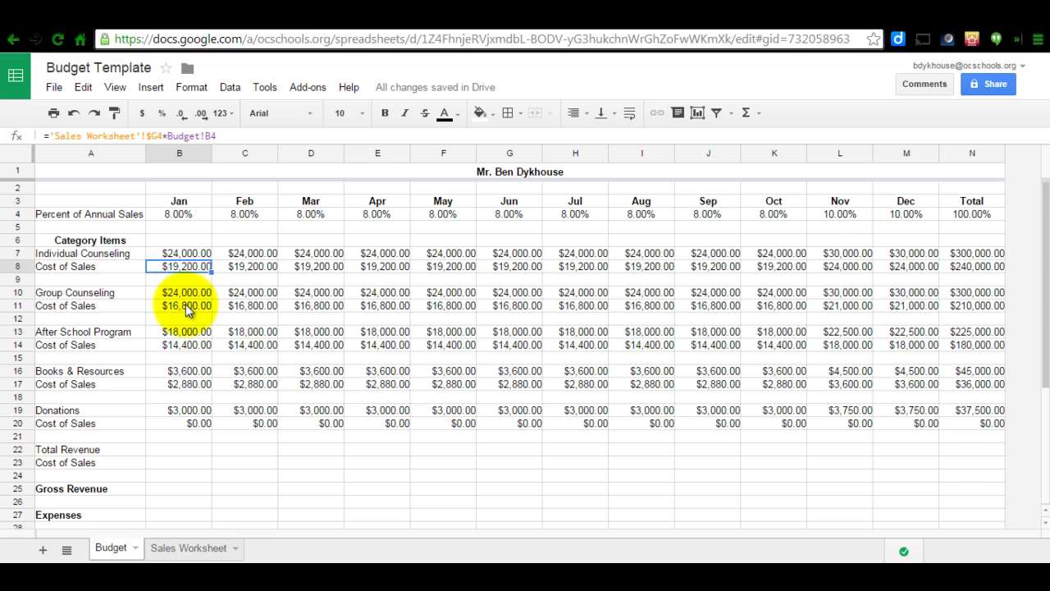
left_click(185, 305)
left_click(185, 345)
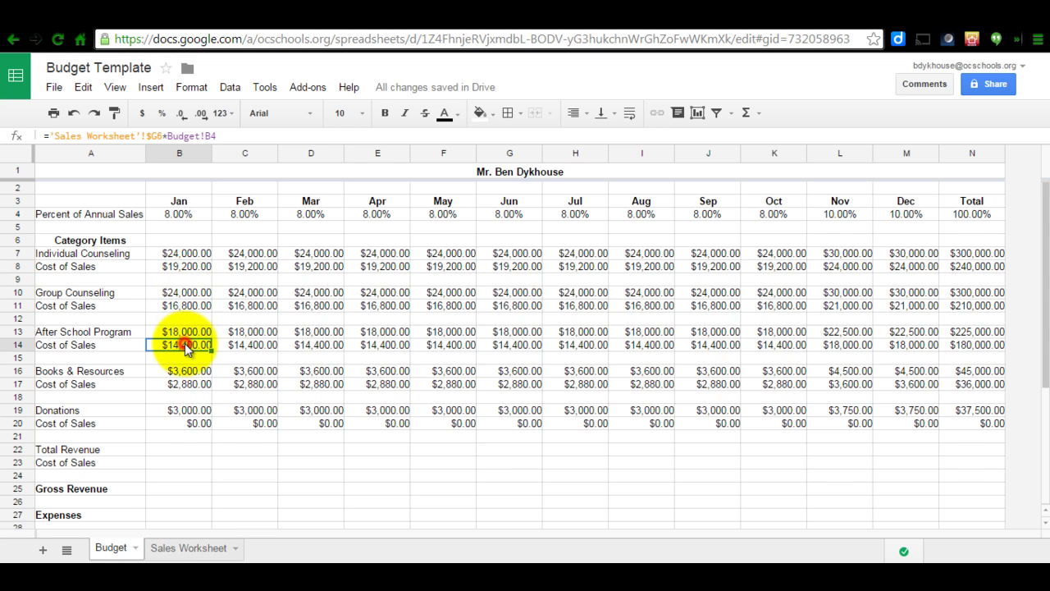
left_click(189, 386)
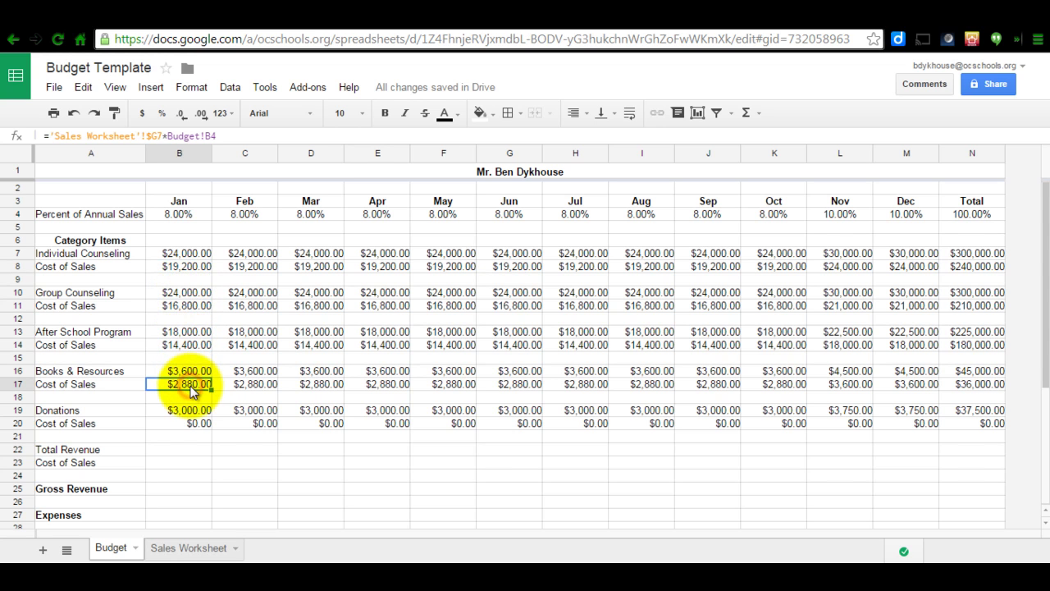
left_click(191, 423)
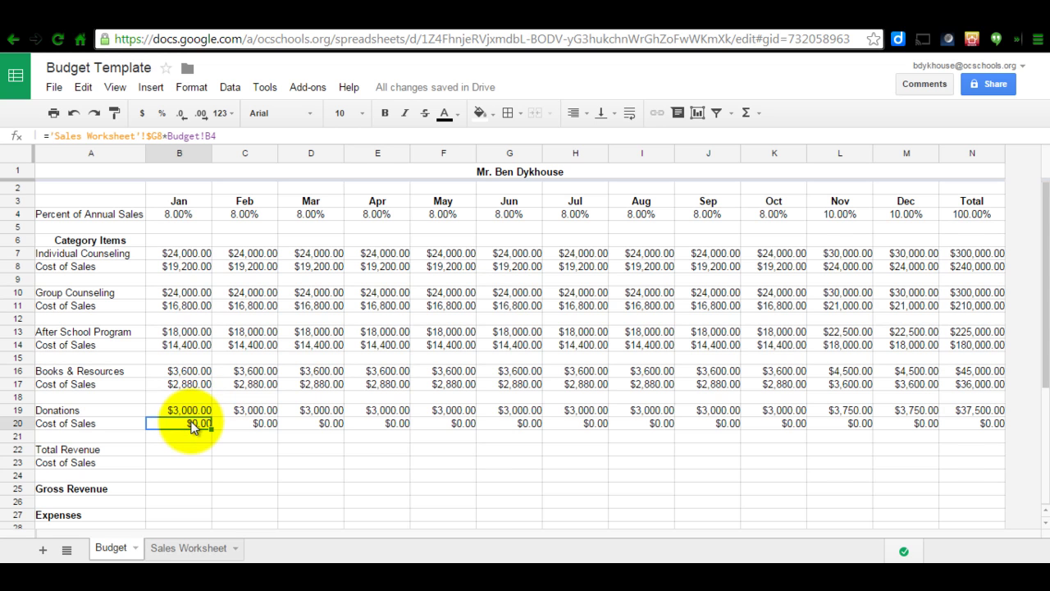